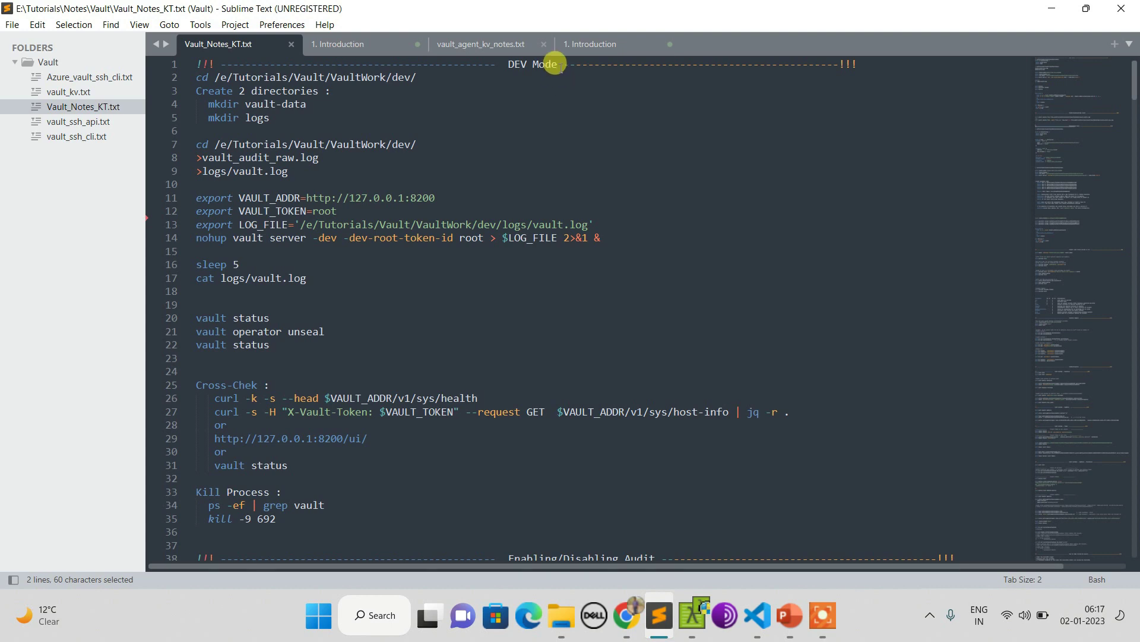
- Review the notes from the mkdir logs step to Enterprise Mode, then bring up the dev folder window
{"action": "left_click", "coordinate": [511, 117]}
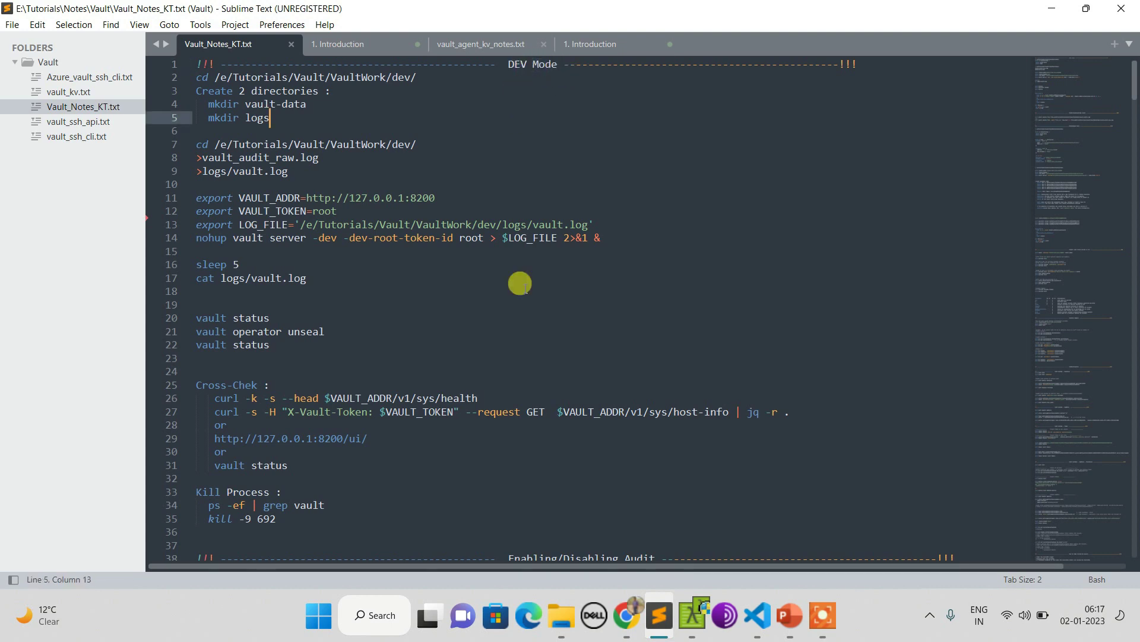
{"action": "scroll", "coordinate": [520, 284], "scroll_direction": "down", "scroll_amount": 4}
{"action": "scroll", "coordinate": [520, 284], "scroll_direction": "down", "scroll_amount": 5}
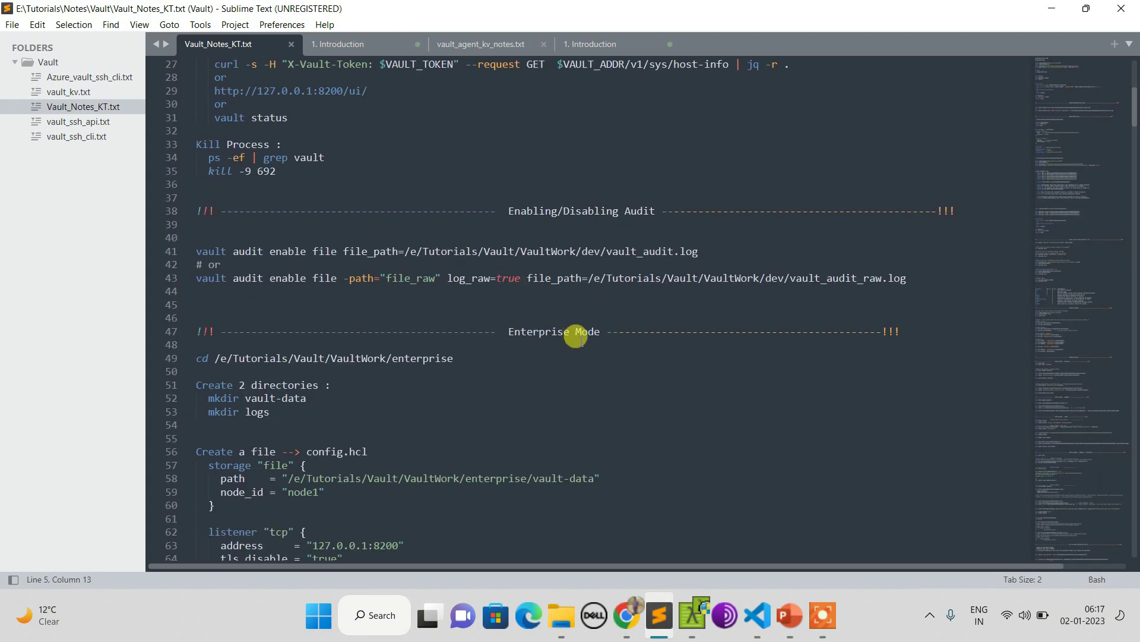
{"action": "left_click_drag", "start_coordinate": [601, 331], "coordinate": [499, 334]}
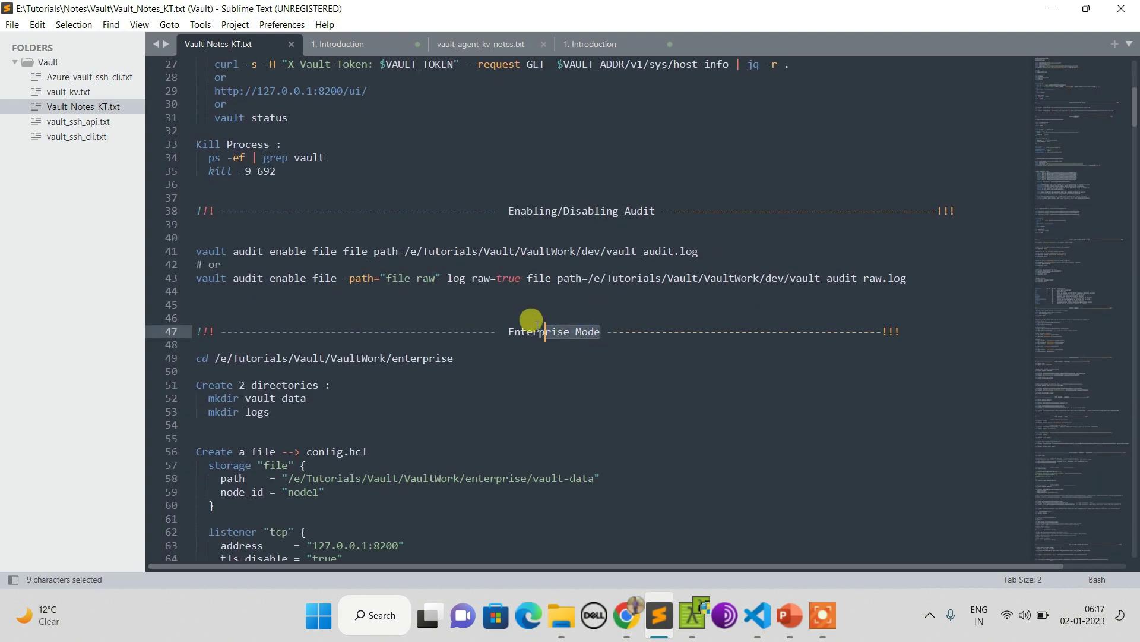
{"action": "left_click", "coordinate": [500, 334]}
{"action": "scroll", "coordinate": [500, 335], "scroll_direction": "up", "scroll_amount": 10}
{"action": "left_click", "coordinate": [561, 615]}
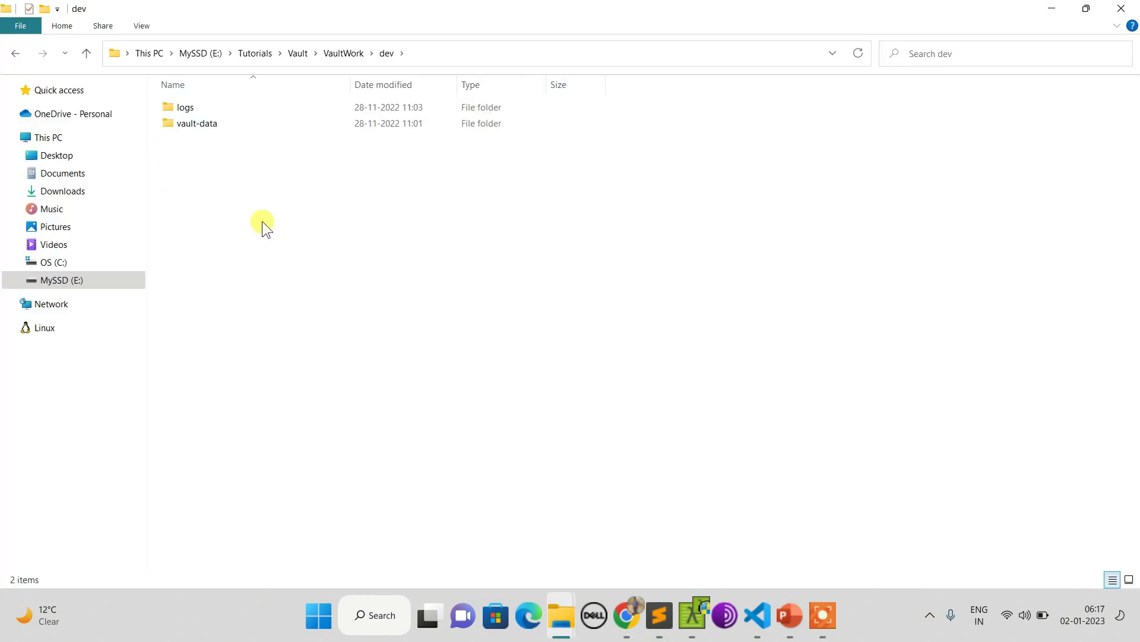
- Browse the logs and vault-data folders inside dev in File Explorer
{"action": "double_click", "coordinate": [189, 108]}
{"action": "key", "text": "alt+Left"}
{"action": "key", "text": "Return"}
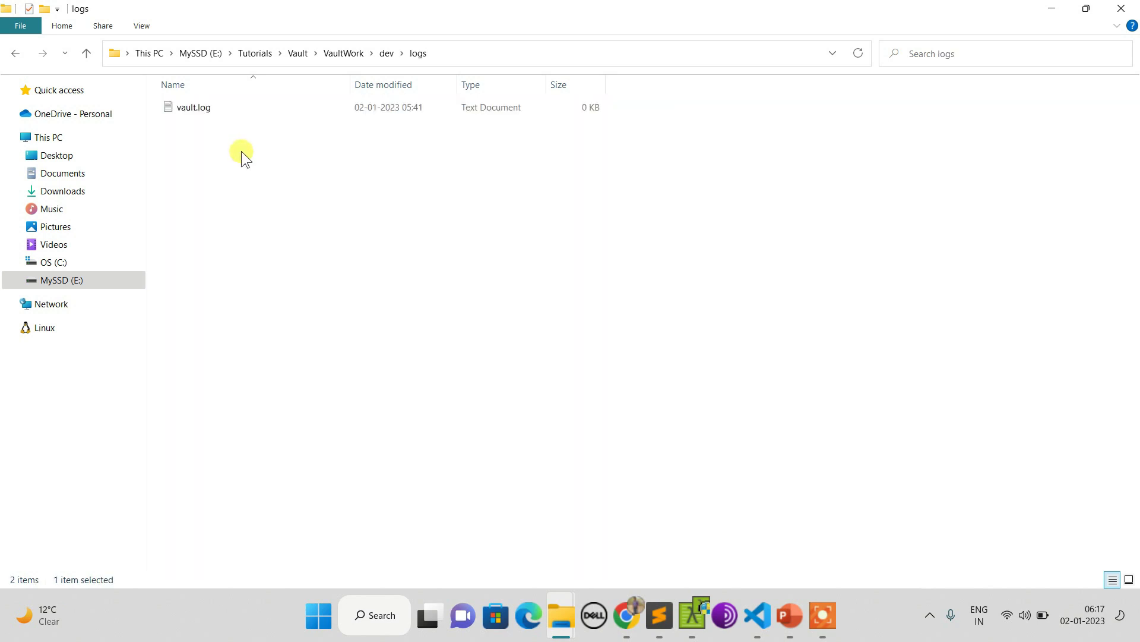
{"action": "key", "text": "alt+Left"}
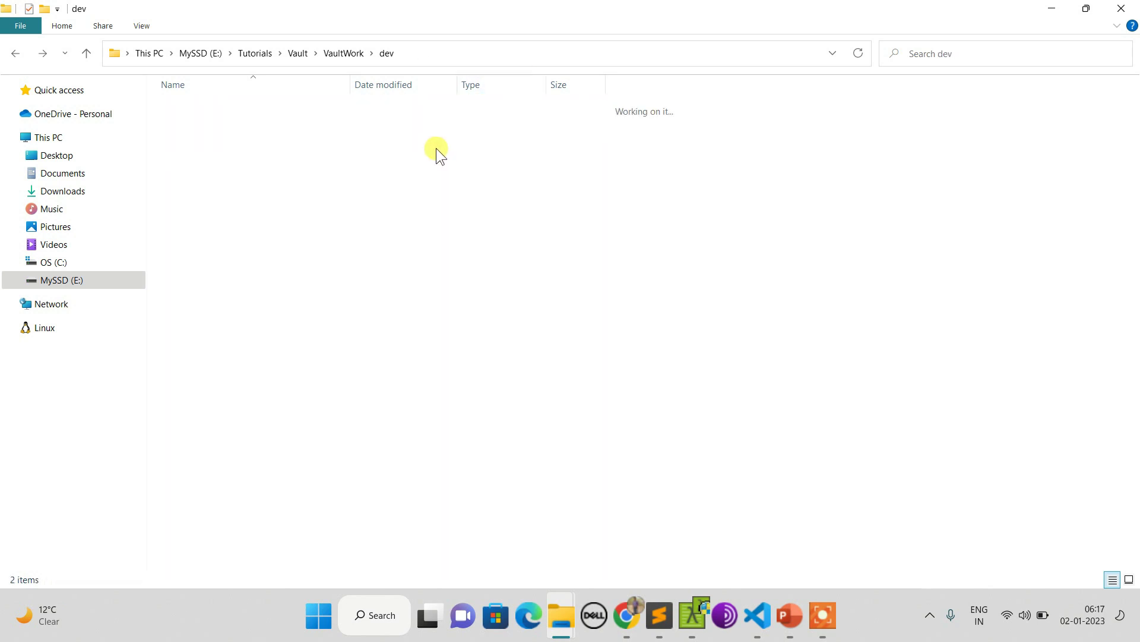
{"action": "key", "text": "Down"}
{"action": "key", "text": "Return"}
{"action": "key", "text": "alt+Left"}
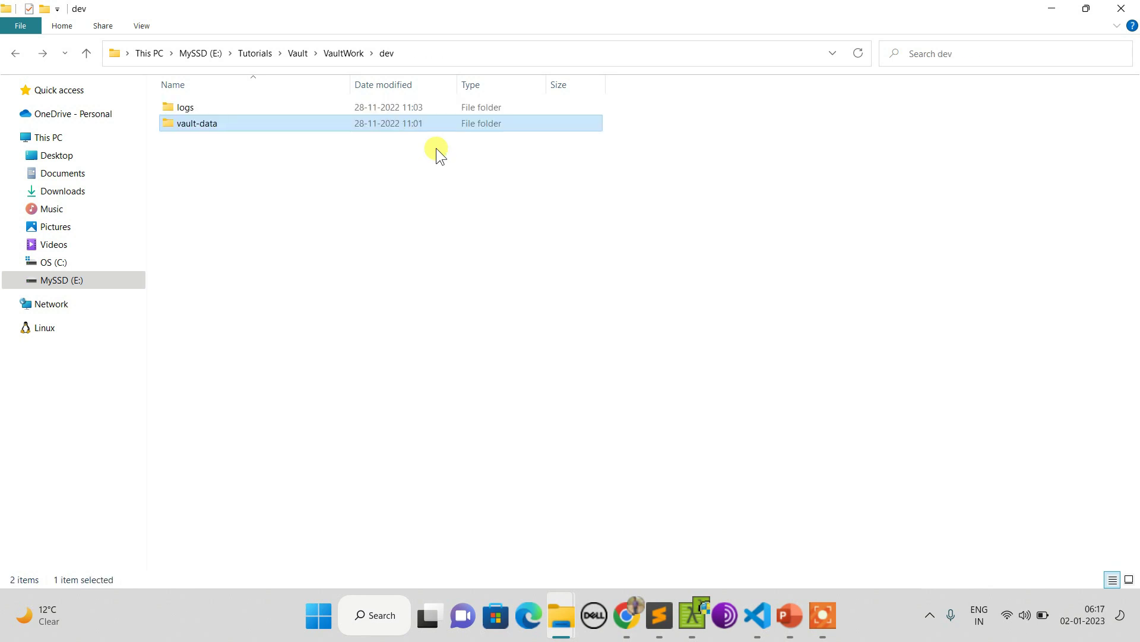
- Back in the notes, highlight the two mkdir lines and the cd command on line 7
{"action": "key", "text": "alt+Tab"}
{"action": "left_click", "coordinate": [271, 117]}
{"action": "left_click_drag", "start_coordinate": [271, 116], "coordinate": [208, 104]}
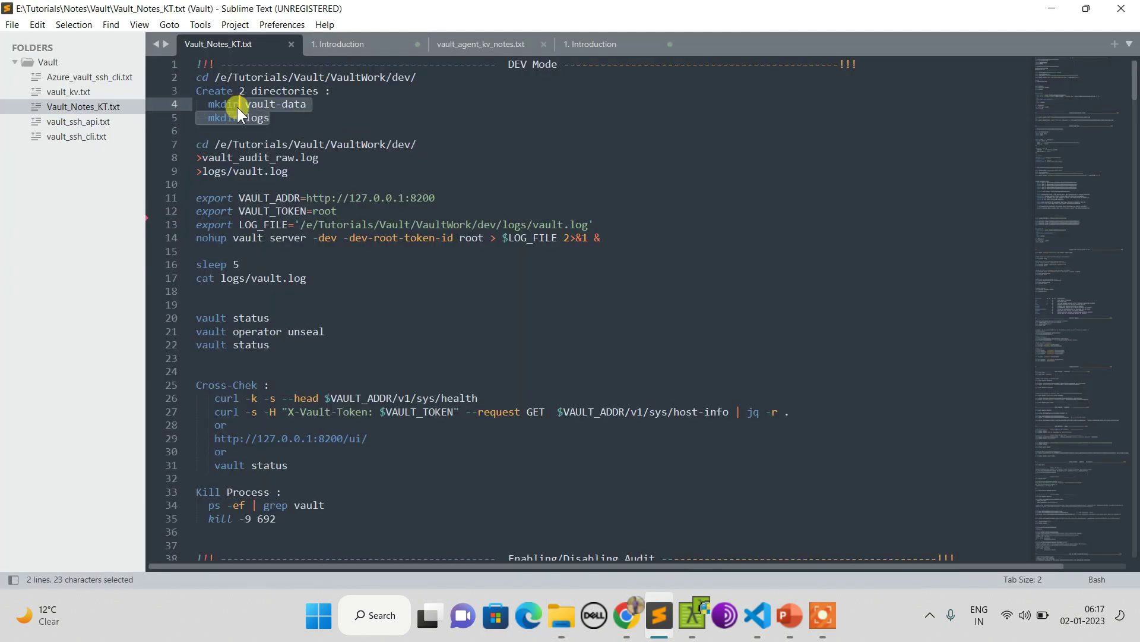
{"action": "left_click", "coordinate": [419, 143]}
{"action": "left_click_drag", "start_coordinate": [419, 143], "coordinate": [197, 144]}
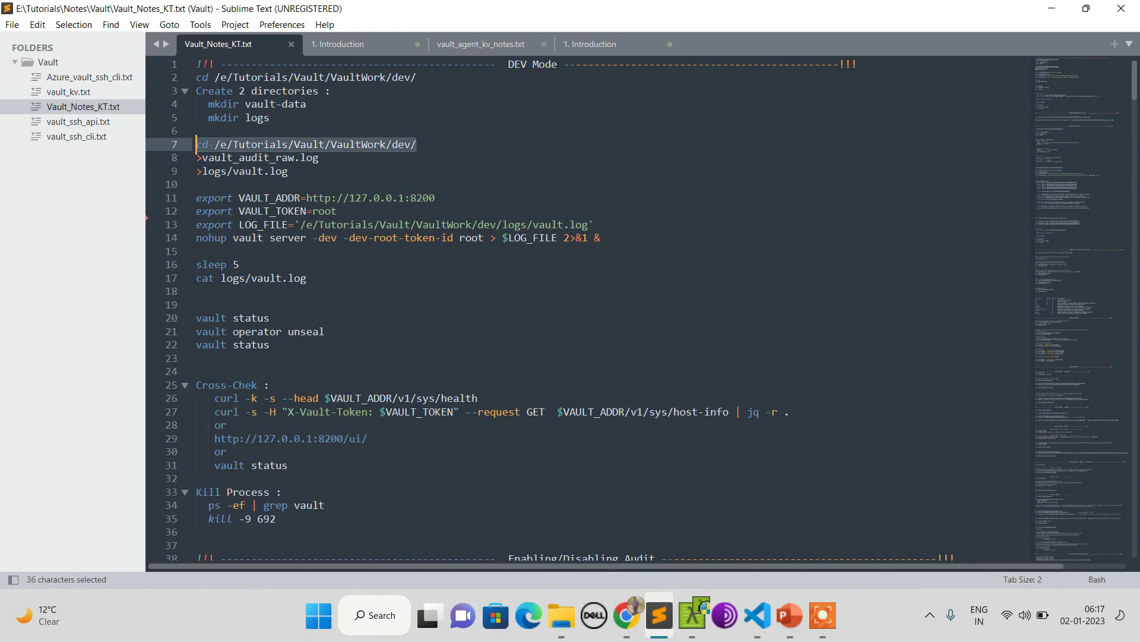
- Reload 127.0.0.1:8200/ui/ in Chrome, which still refuses to connect
{"action": "left_click", "coordinate": [627, 614]}
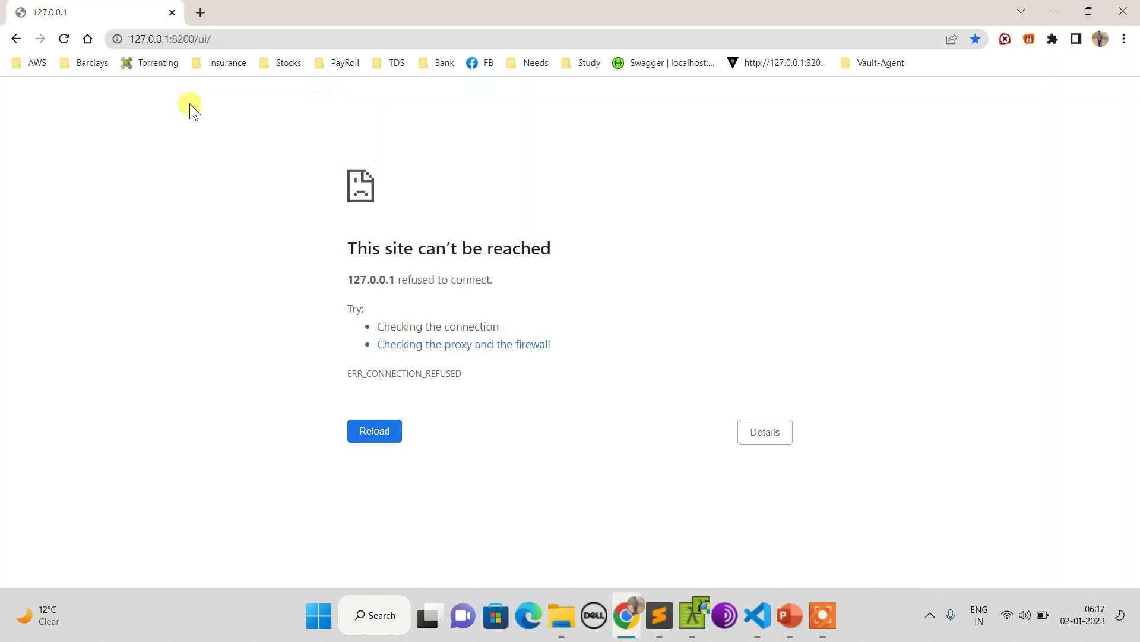
{"action": "left_click", "coordinate": [66, 40]}
{"action": "left_click", "coordinate": [174, 38]}
{"action": "left_click", "coordinate": [172, 328]}
- List the dev folder in the terminal with ll, showing only logs and vault-data
{"action": "left_click", "coordinate": [695, 614]}
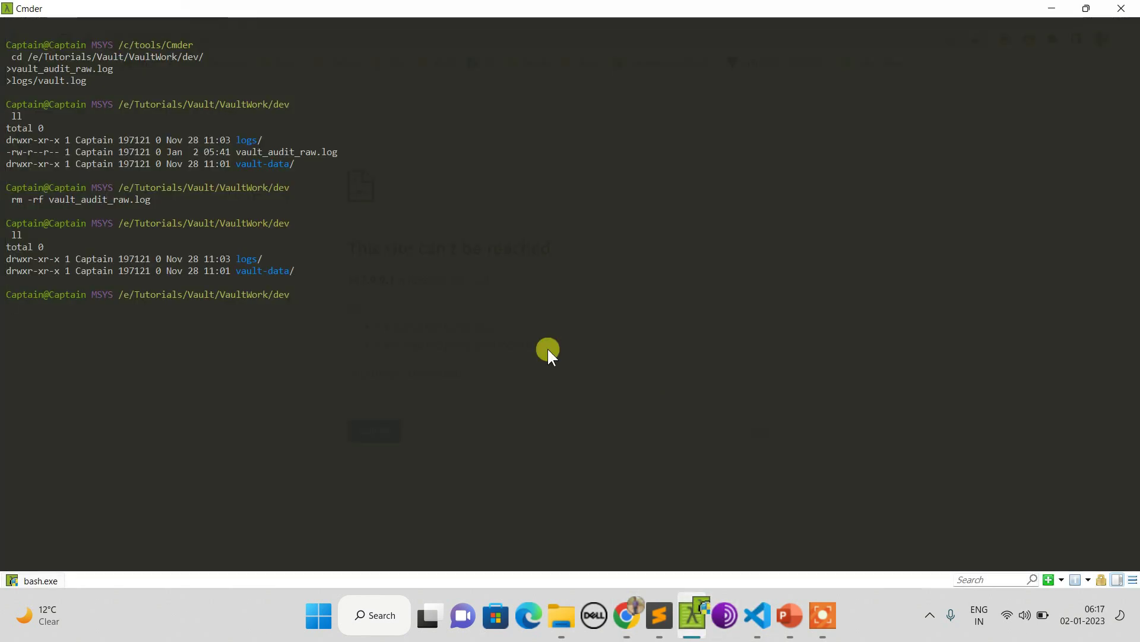
{"action": "type", "text": "ll"}
{"action": "key", "text": "Return"}
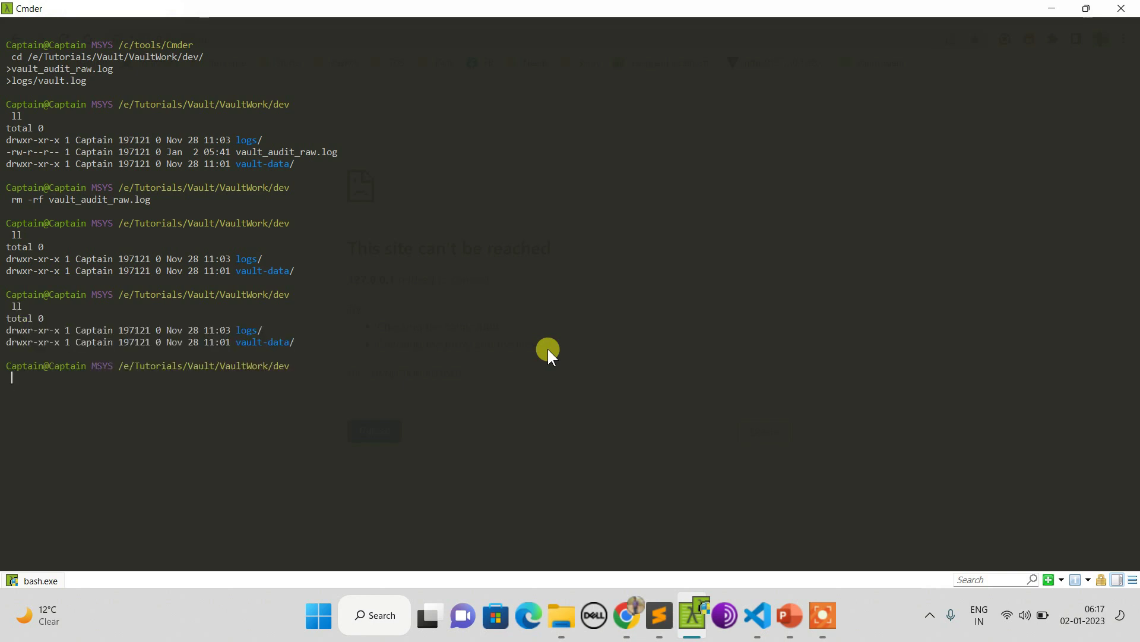
{"action": "key", "text": "alt+Tab"}
{"action": "key", "text": "alt+Tab"}
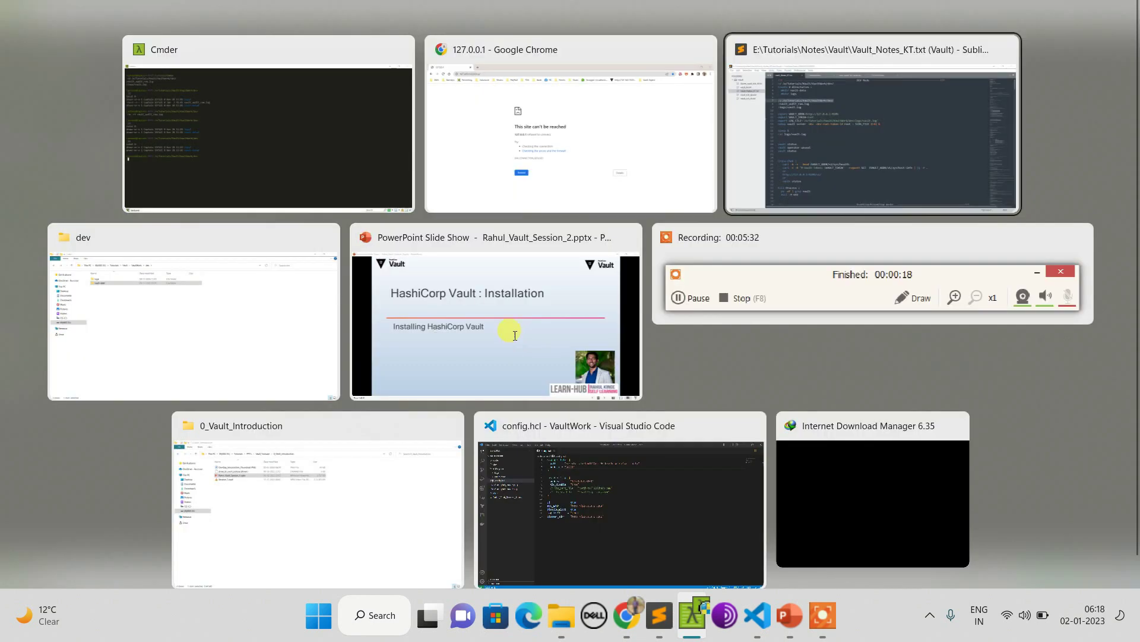
{"action": "left_click", "coordinate": [317, 237]}
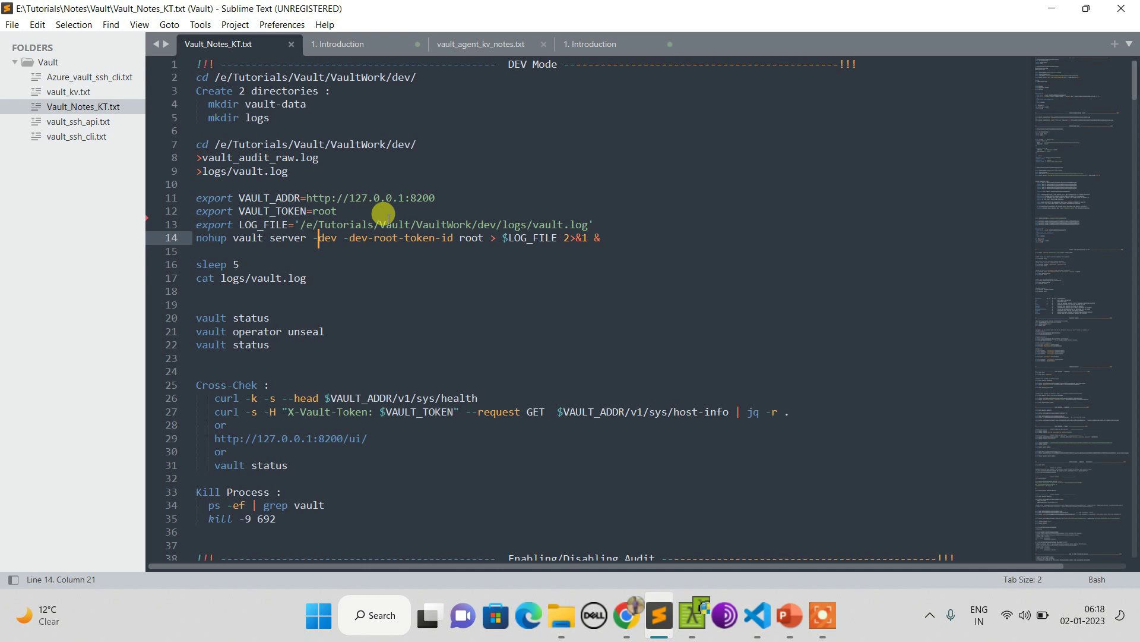
{"action": "left_click_drag", "start_coordinate": [337, 211], "coordinate": [196, 197]}
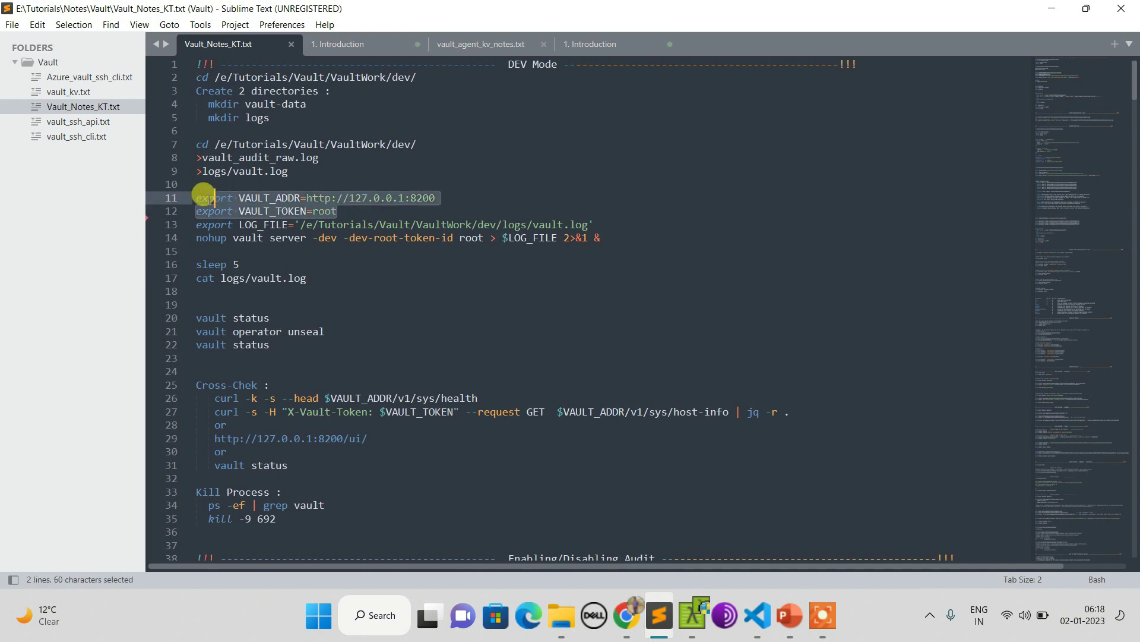
{"action": "left_click", "coordinate": [196, 196]}
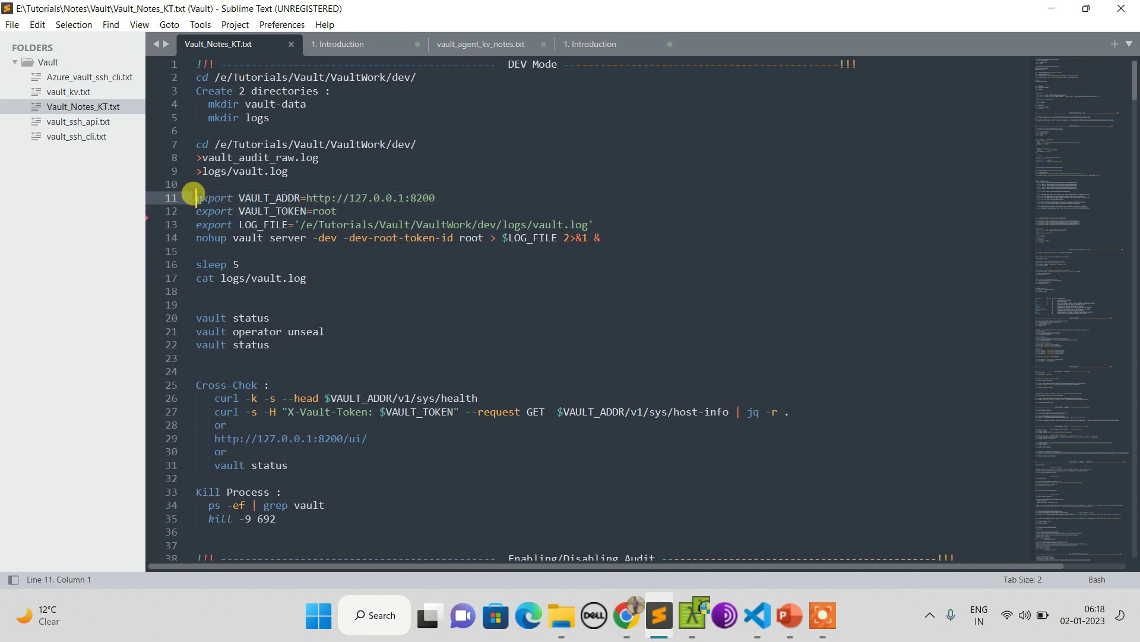
{"action": "double_click", "coordinate": [269, 197]}
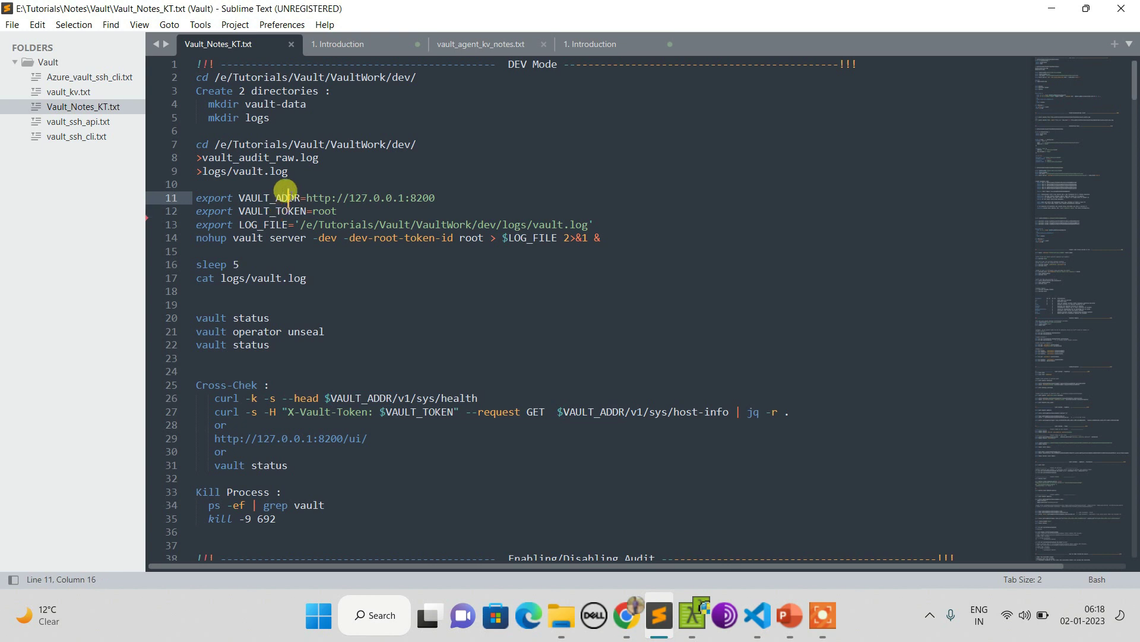
{"action": "double_click", "coordinate": [284, 211]}
{"action": "left_click", "coordinate": [344, 237]}
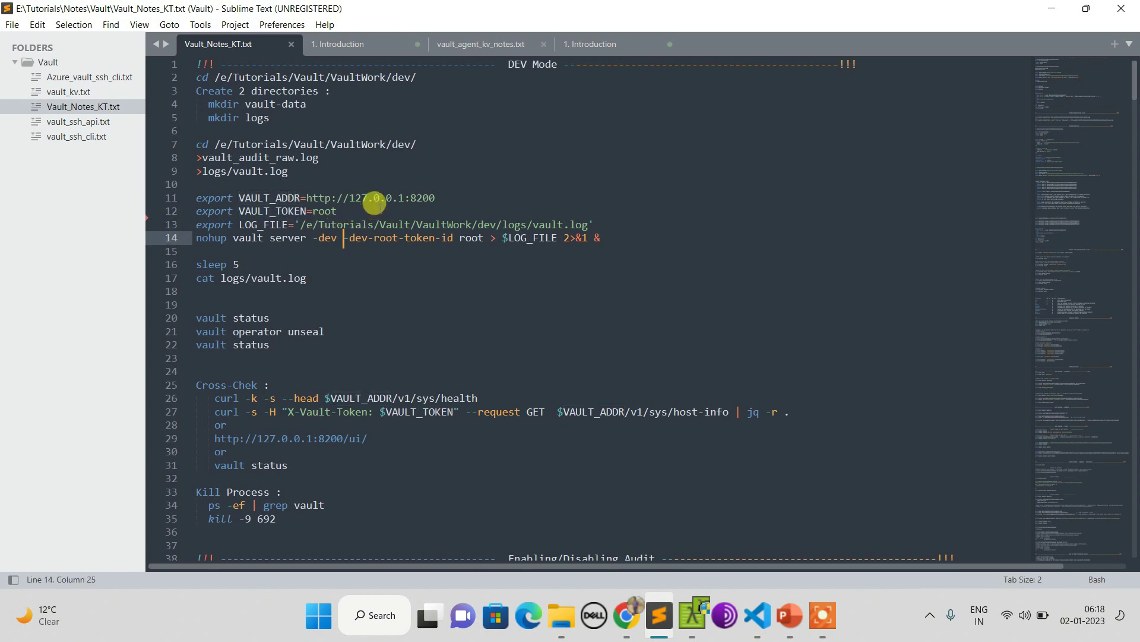
{"action": "left_click_drag", "start_coordinate": [337, 211], "coordinate": [197, 211]}
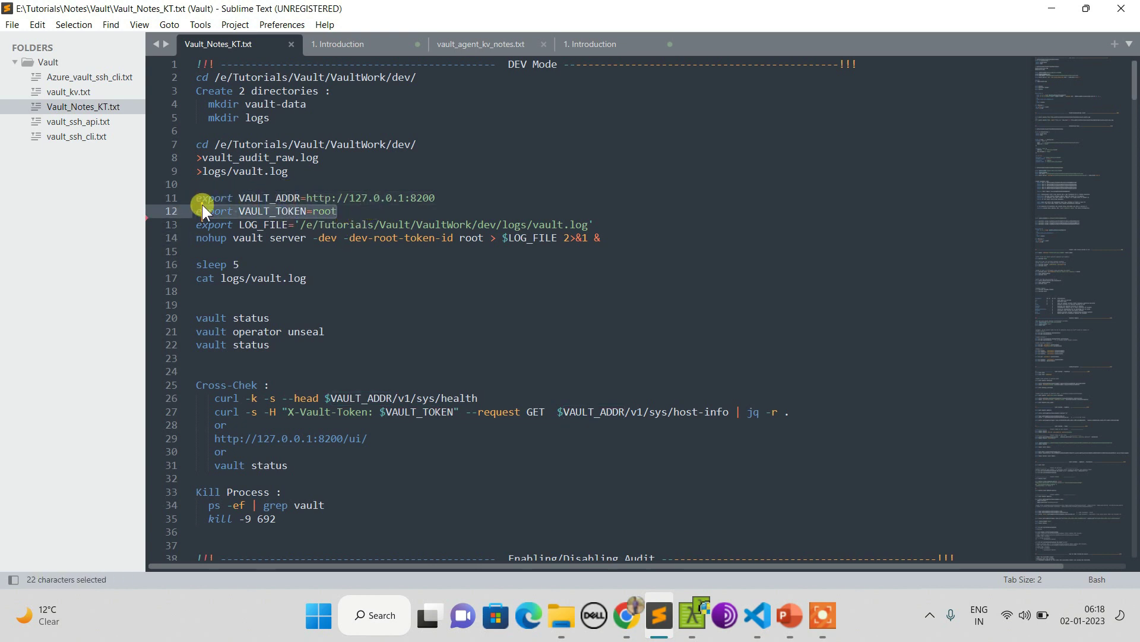
{"action": "double_click", "coordinate": [264, 225]}
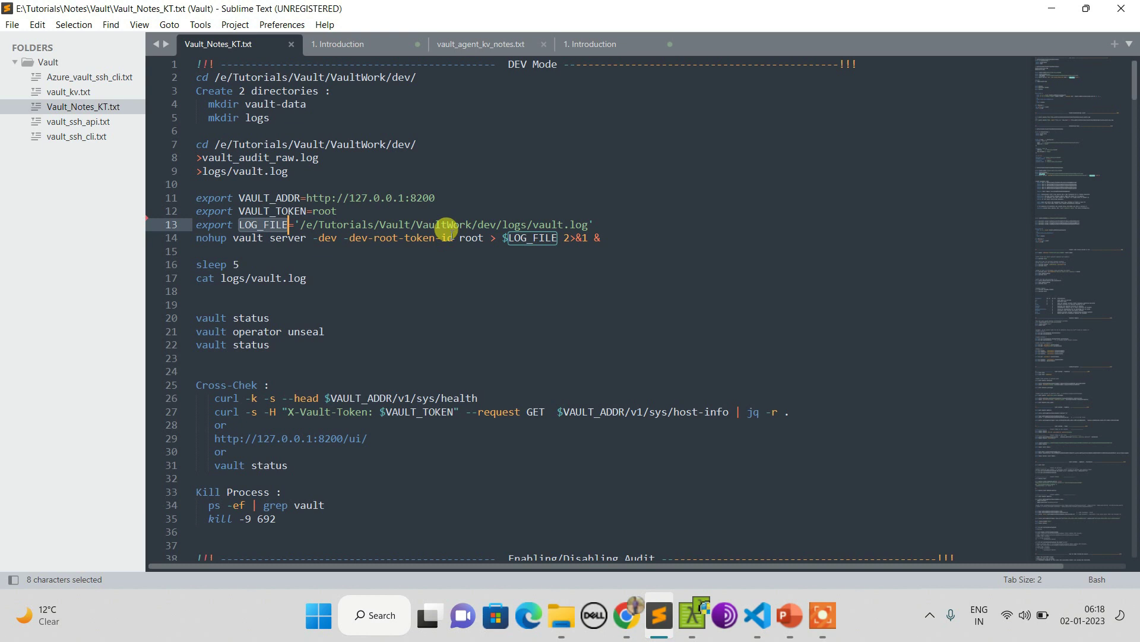
- Duplicate the line 14 vault server dev command as a new line below it
{"action": "left_click_drag", "start_coordinate": [233, 239], "coordinate": [485, 238]}
{"action": "key", "text": "ctrl+c"}
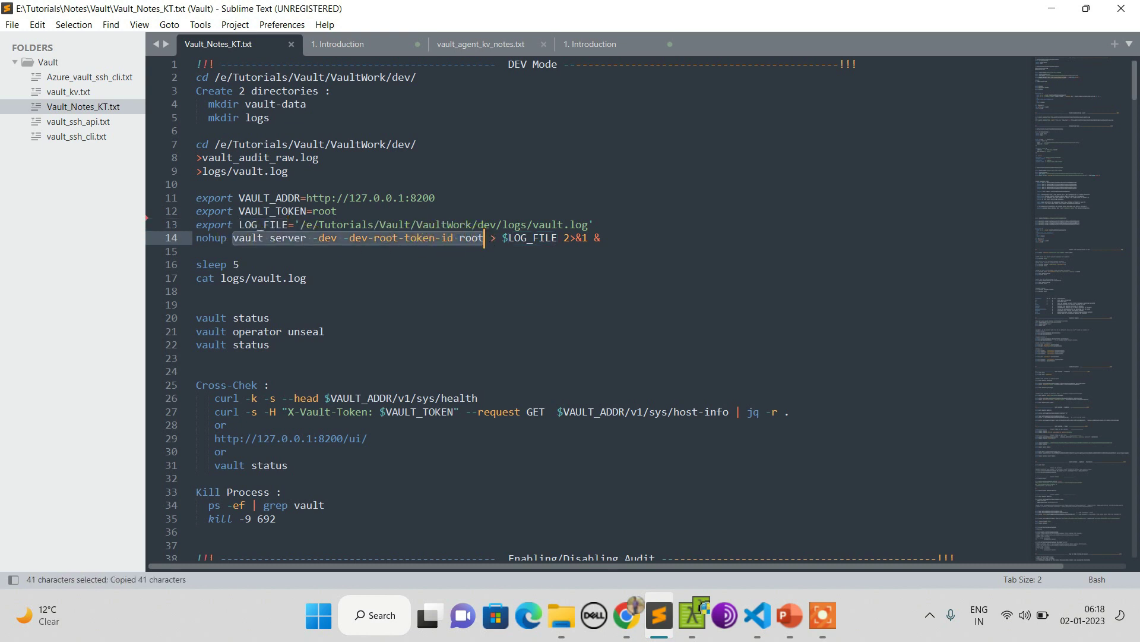
{"action": "left_click", "coordinate": [356, 251]}
{"action": "key", "text": "Return"}
{"action": "key", "text": "Return"}
{"action": "key", "text": "ctrl+v"}
{"action": "key", "text": "Return"}
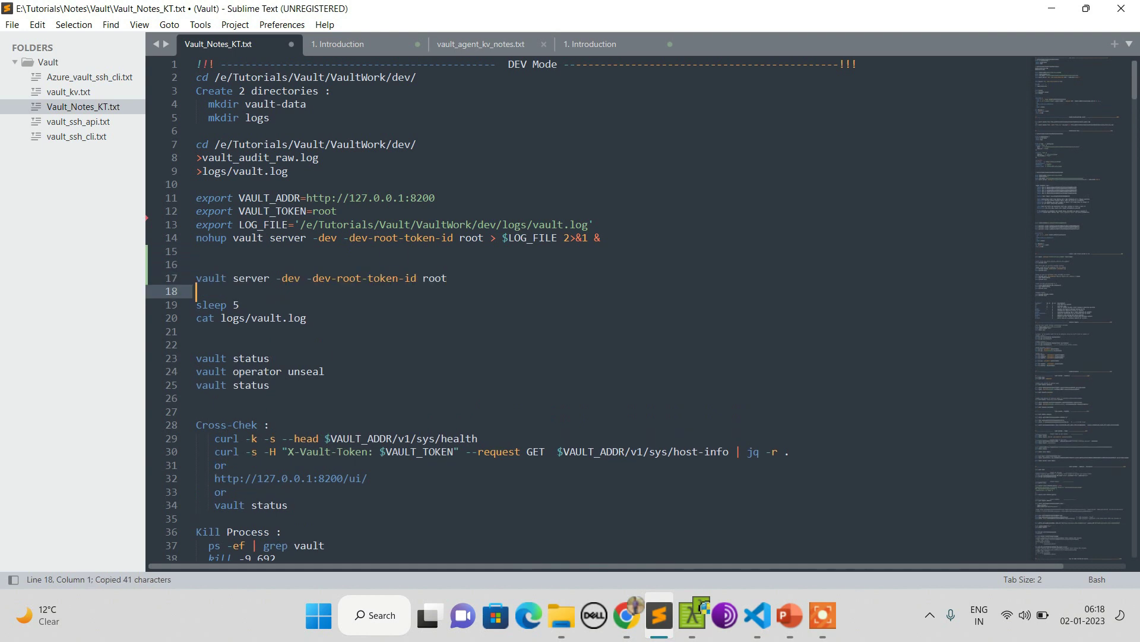
- Inspect the duplicate's root token value, then delete the redundant vault server line
{"action": "left_click", "coordinate": [300, 278]}
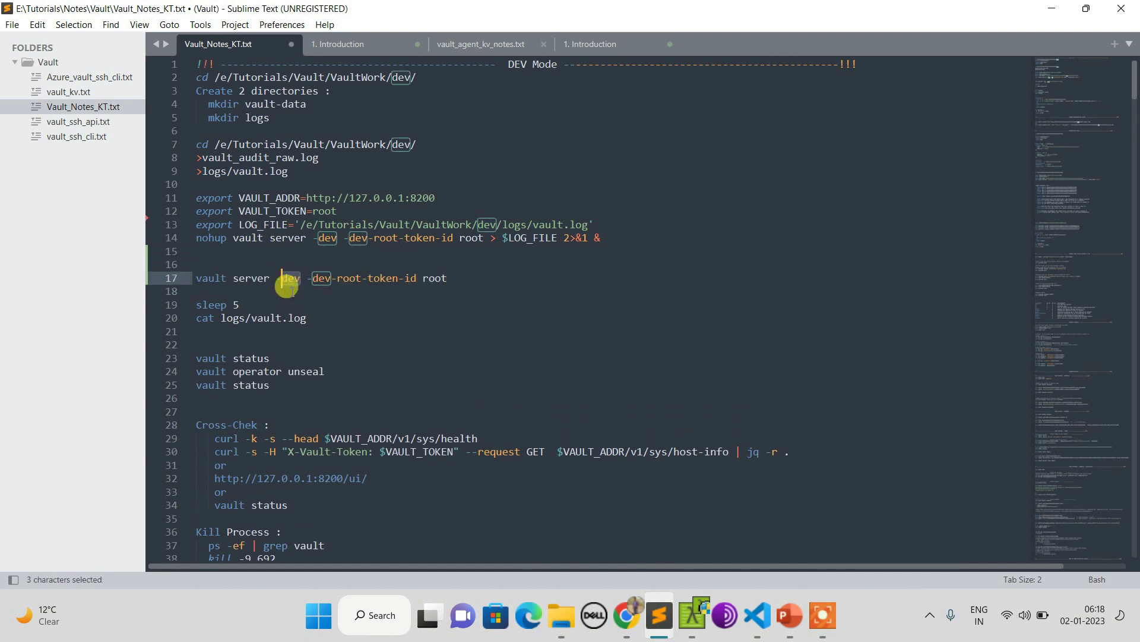
{"action": "left_click", "coordinate": [300, 306]}
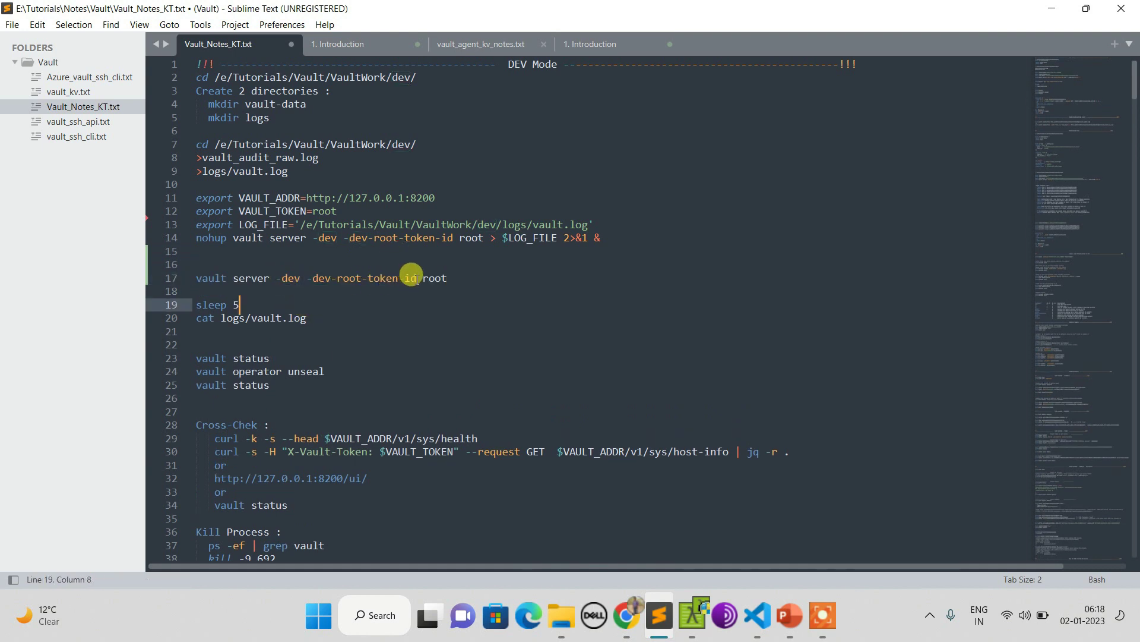
{"action": "left_click_drag", "start_coordinate": [416, 277], "coordinate": [314, 278]}
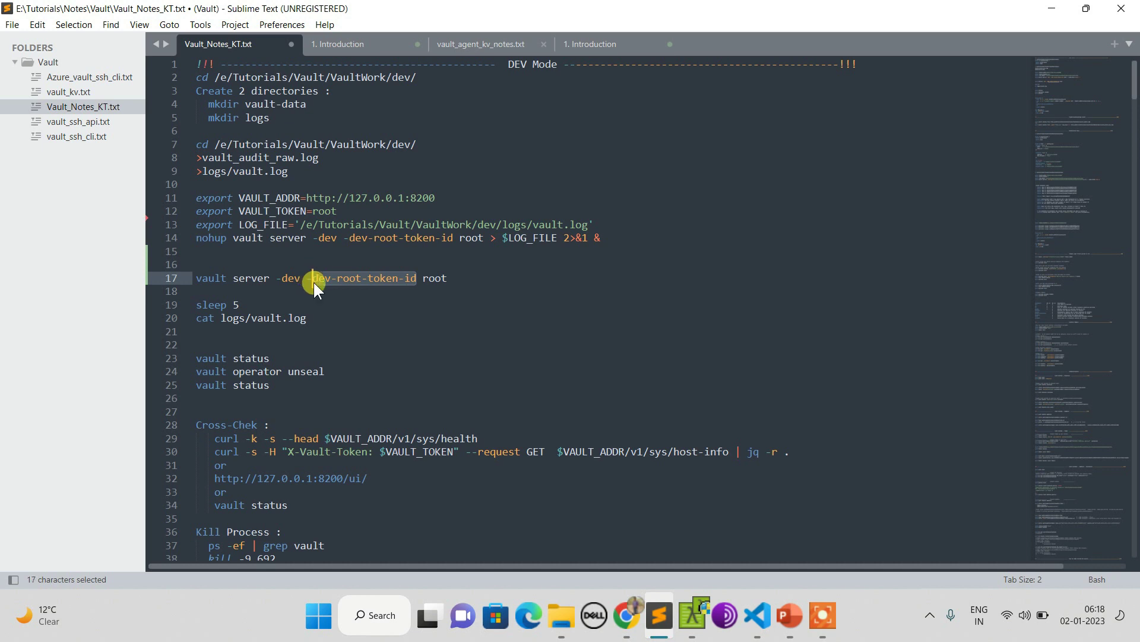
{"action": "double_click", "coordinate": [435, 277]}
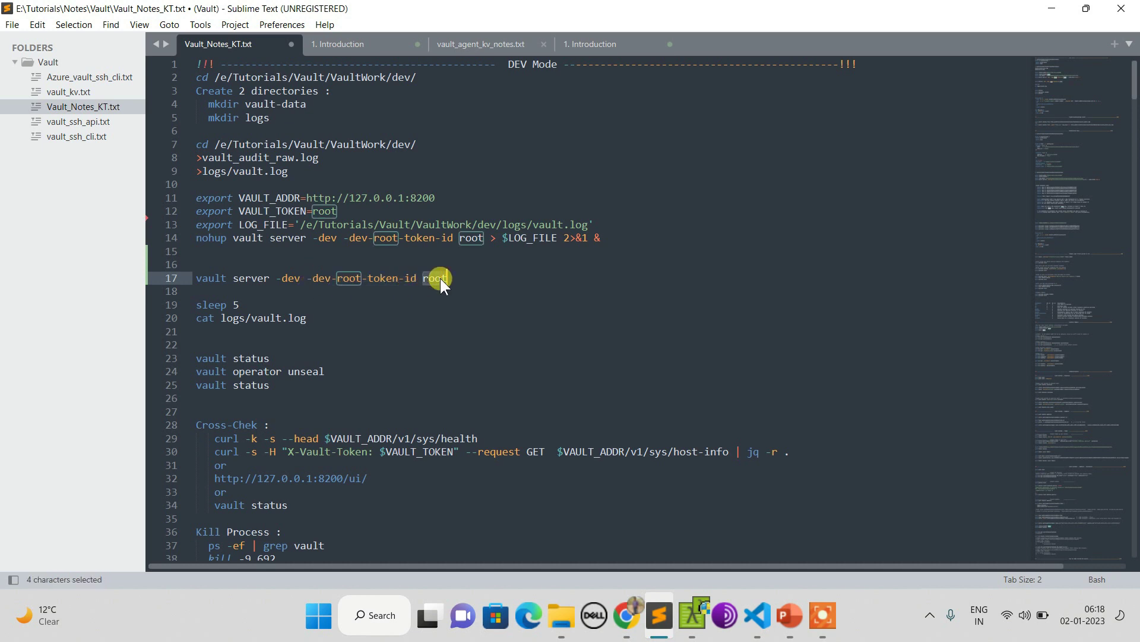
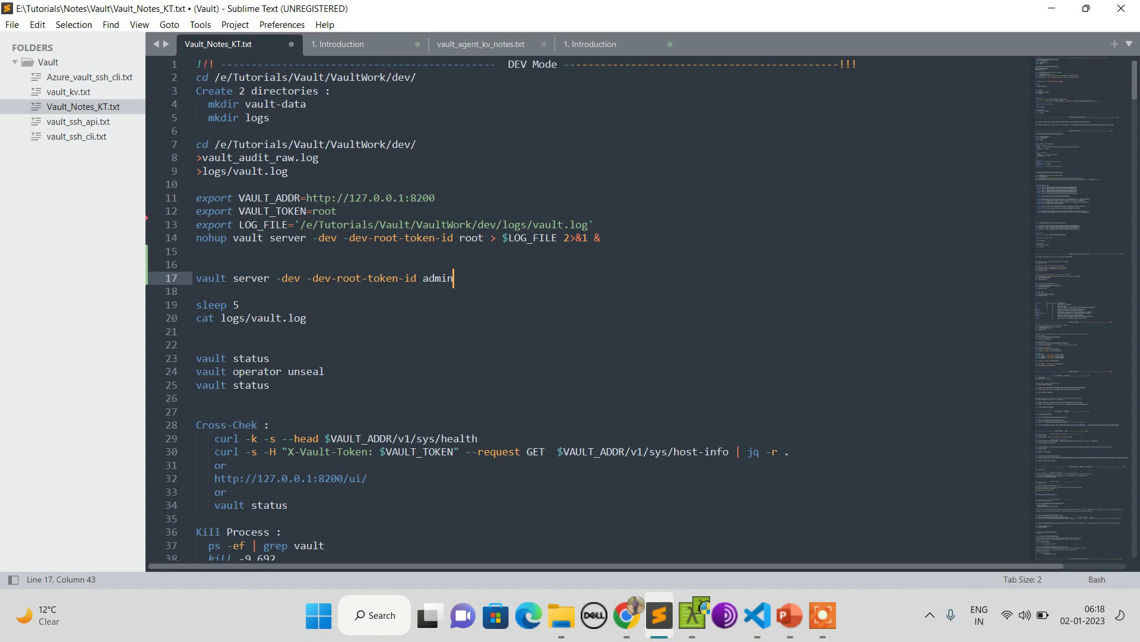
{"action": "left_click", "coordinate": [434, 278]}
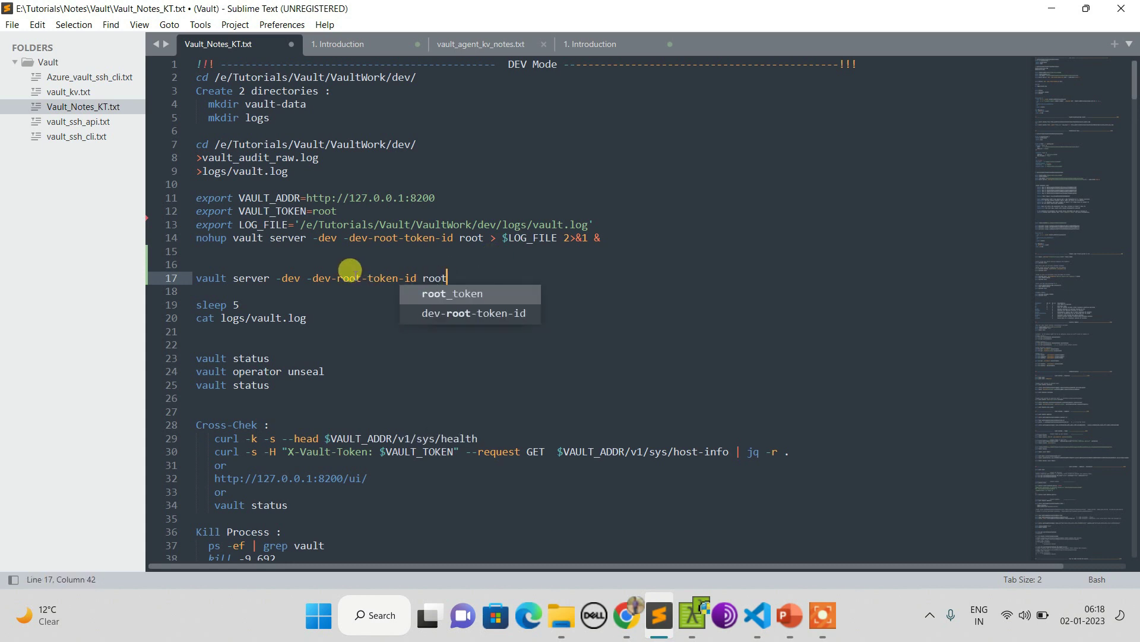
{"action": "triple_click", "coordinate": [354, 275]}
{"action": "key", "text": "BackSpace"}
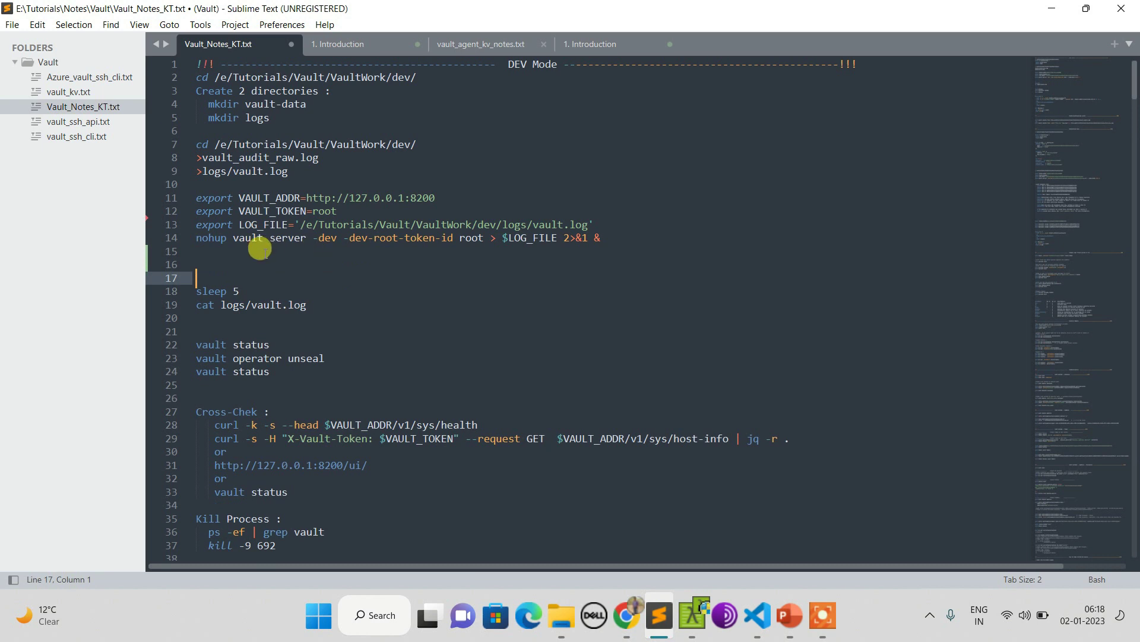
- Copy the export and nohup startup block (lines 11–15) and paste it into the terminal
{"action": "left_click_drag", "start_coordinate": [606, 239], "coordinate": [196, 211]}
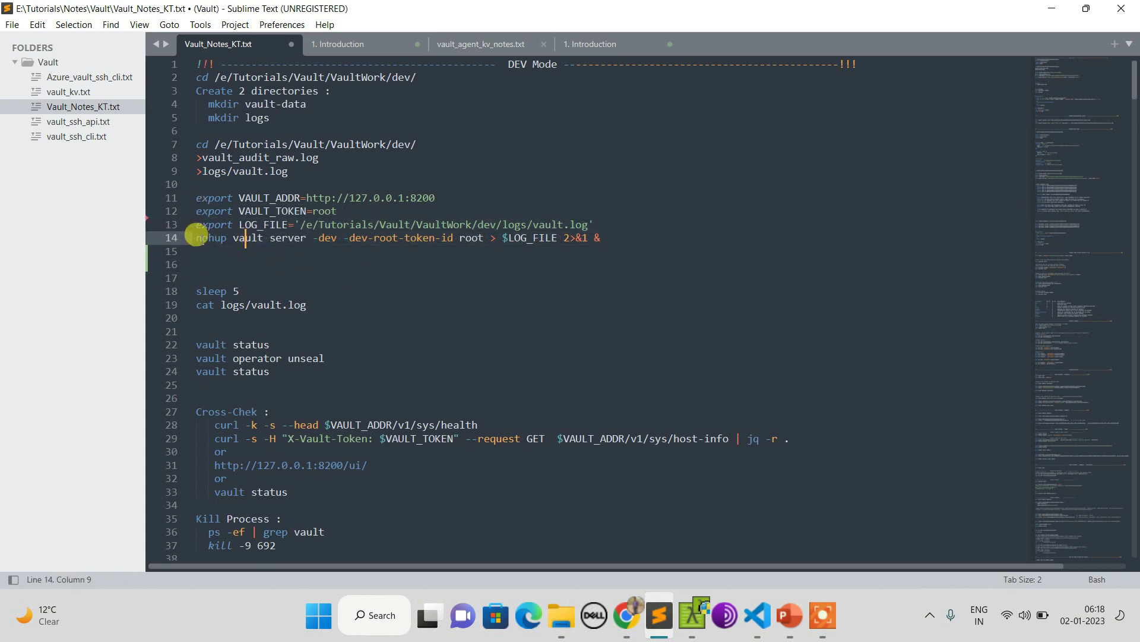
{"action": "double_click", "coordinate": [211, 239]}
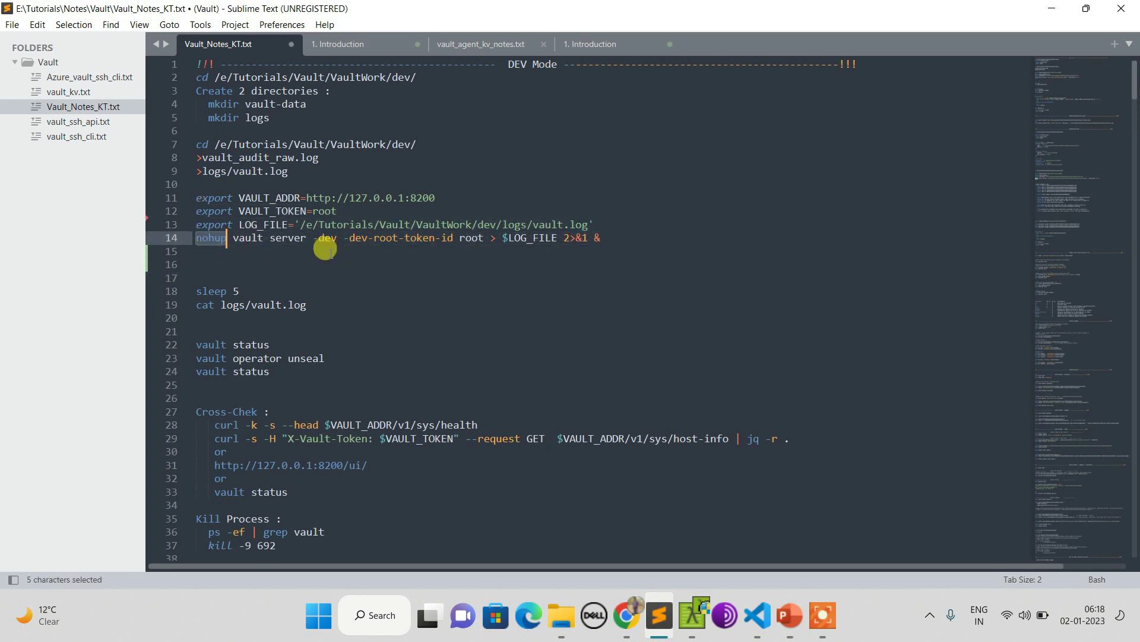
{"action": "left_click", "coordinate": [250, 261]}
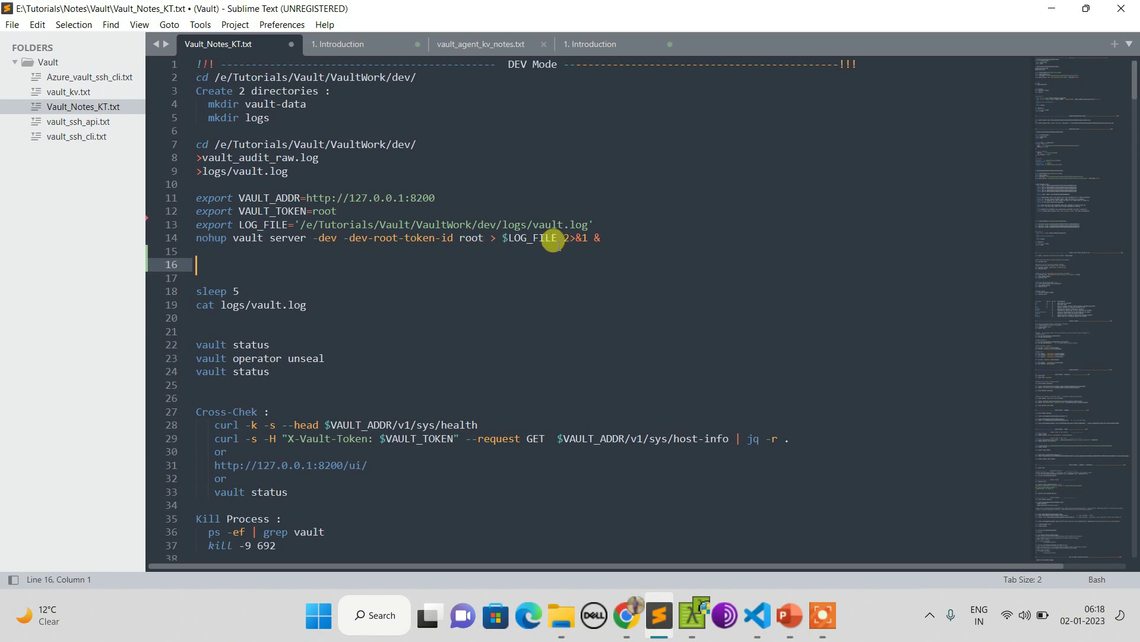
{"action": "double_click", "coordinate": [531, 239]}
{"action": "left_click_drag", "start_coordinate": [232, 258], "coordinate": [190, 199]}
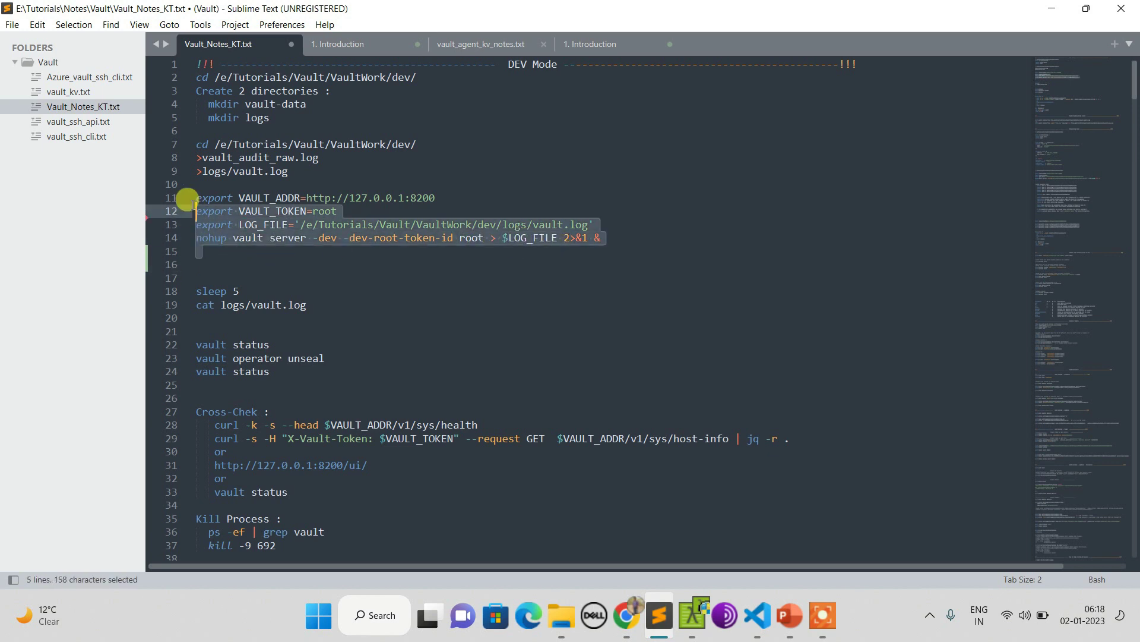
{"action": "right_click", "coordinate": [232, 215]}
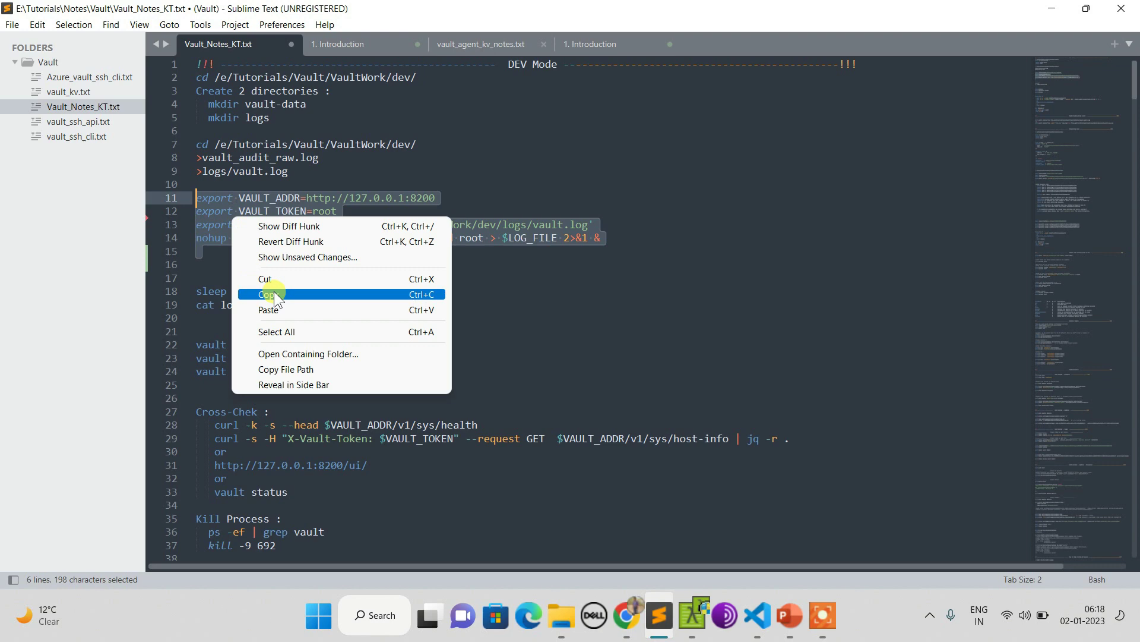
{"action": "left_click", "coordinate": [274, 291]}
{"action": "key", "text": "alt+Tab"}
{"action": "key", "text": "shift+Insert"}
- Run the pasted startup commands, then return to the notes at cat logs/vault.log
{"action": "key", "text": "Return"}
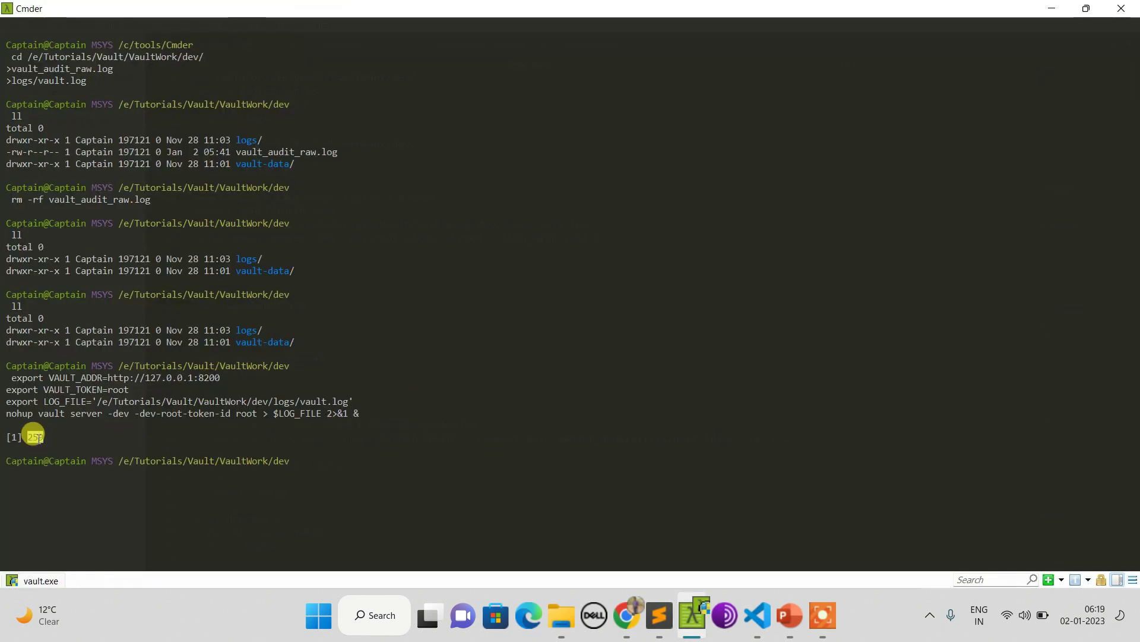
{"action": "key", "text": "alt+Tab"}
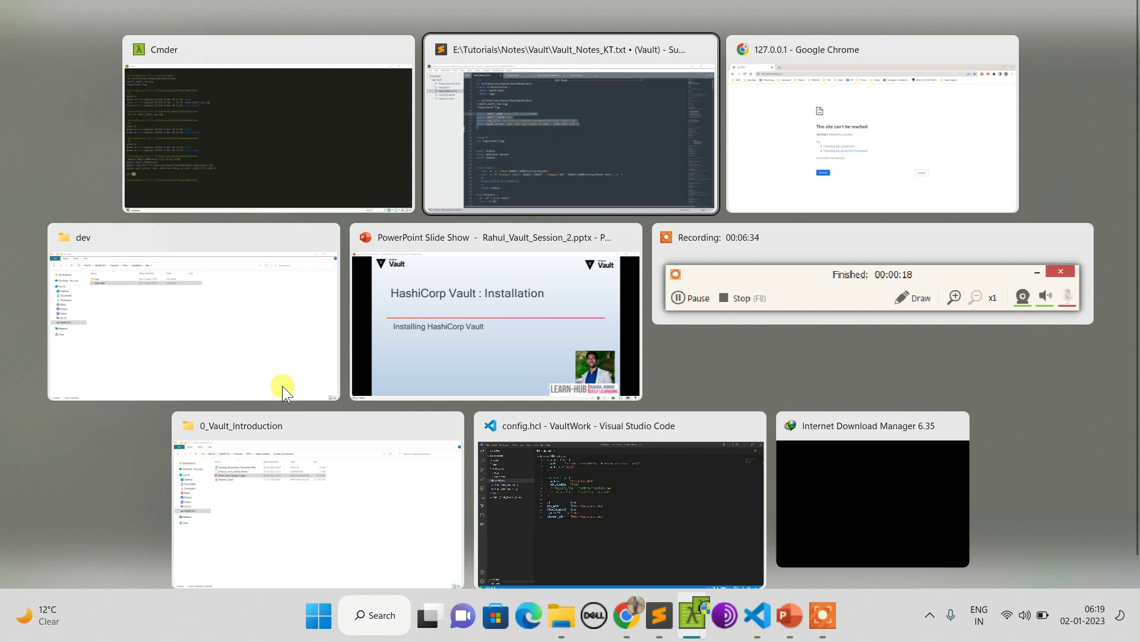
{"action": "left_click", "coordinate": [485, 143]}
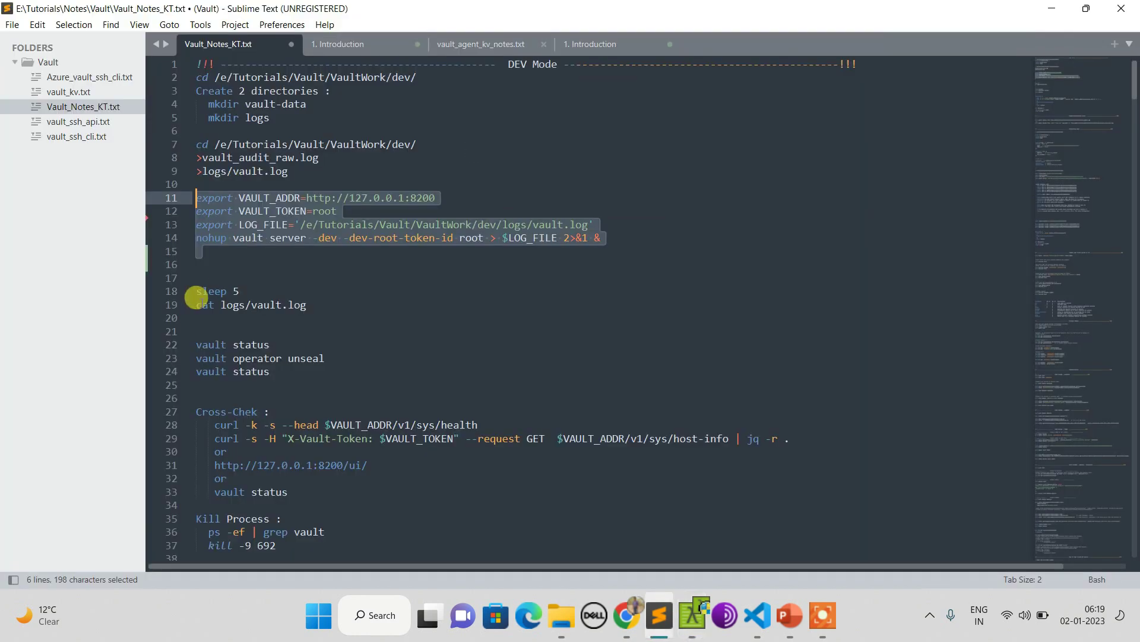
{"action": "left_click", "coordinate": [323, 305]}
- Open dev\logs in File Explorer, select vault.log, and restore down Sublime Text's window
{"action": "left_click", "coordinate": [563, 614]}
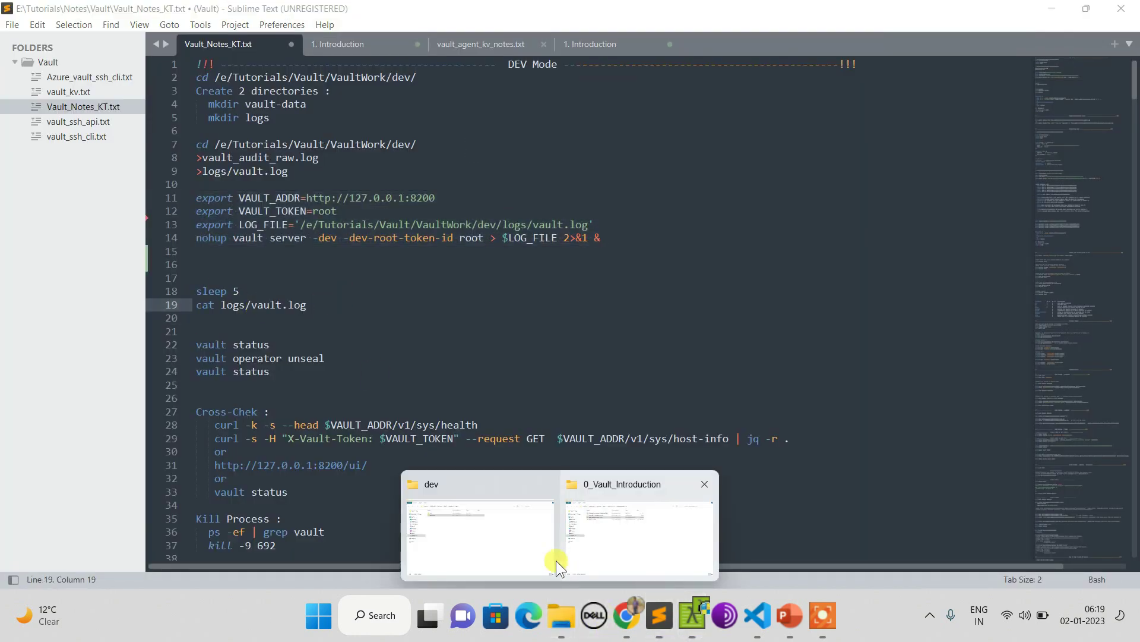
{"action": "left_click", "coordinate": [481, 526]}
{"action": "left_click", "coordinate": [219, 108]}
{"action": "double_click", "coordinate": [220, 108]}
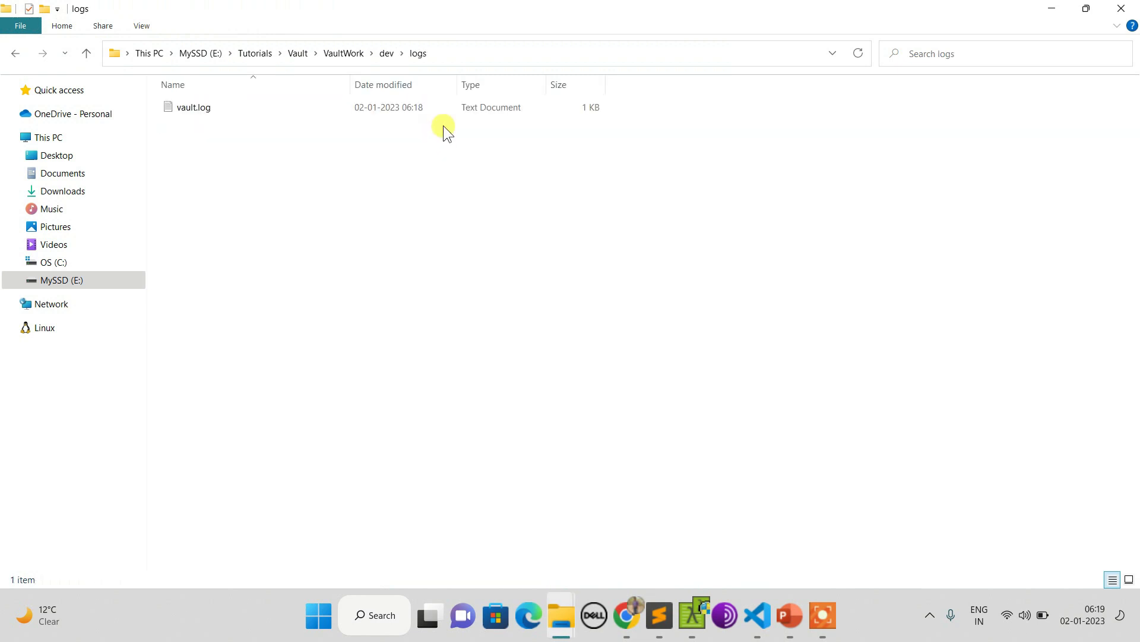
{"action": "left_click", "coordinate": [399, 107]}
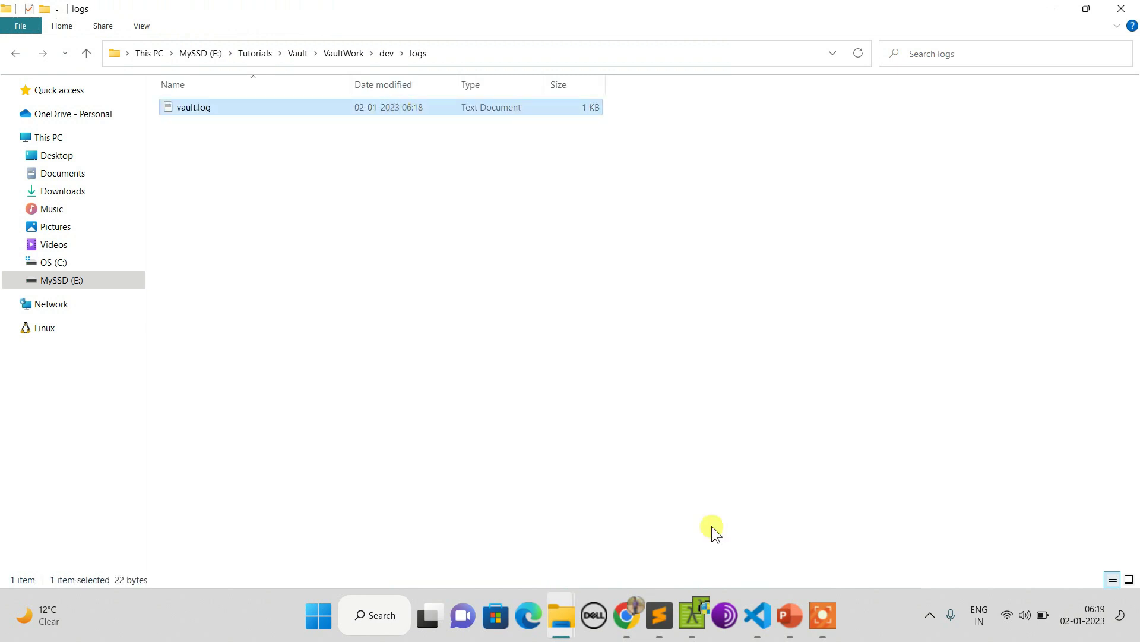
{"action": "left_click", "coordinate": [659, 615]}
{"action": "double_click", "coordinate": [468, 5]}
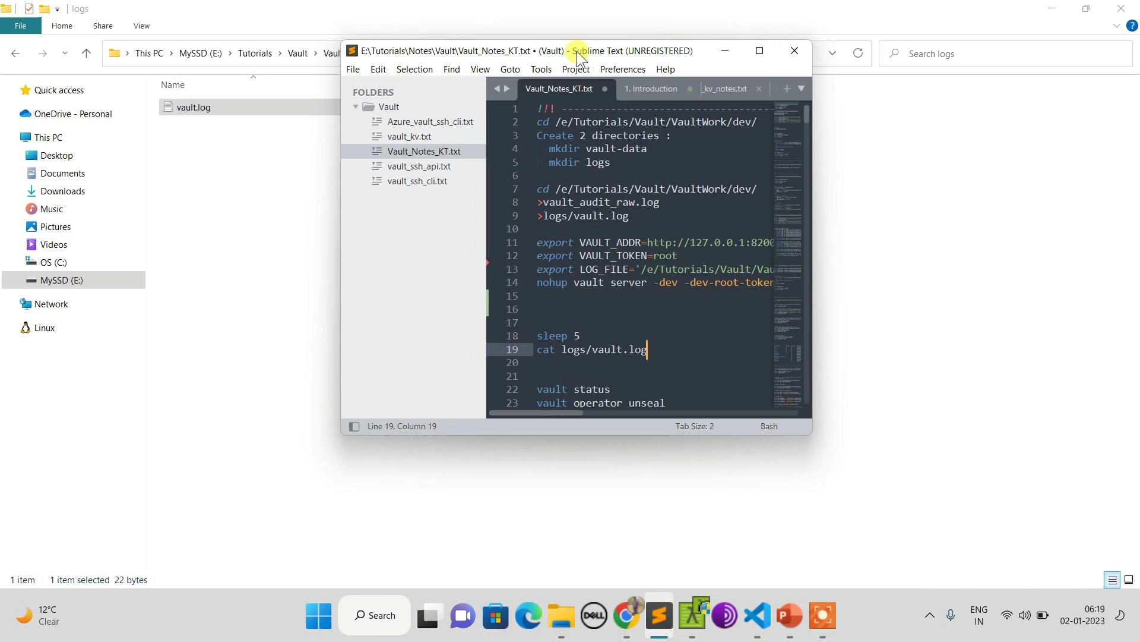
- Drag vault.log into Sublime Text, maximize it, and highlight the API address and Unseal Key/Root Token lines
{"action": "left_click_drag", "start_coordinate": [219, 107], "coordinate": [526, 142]}
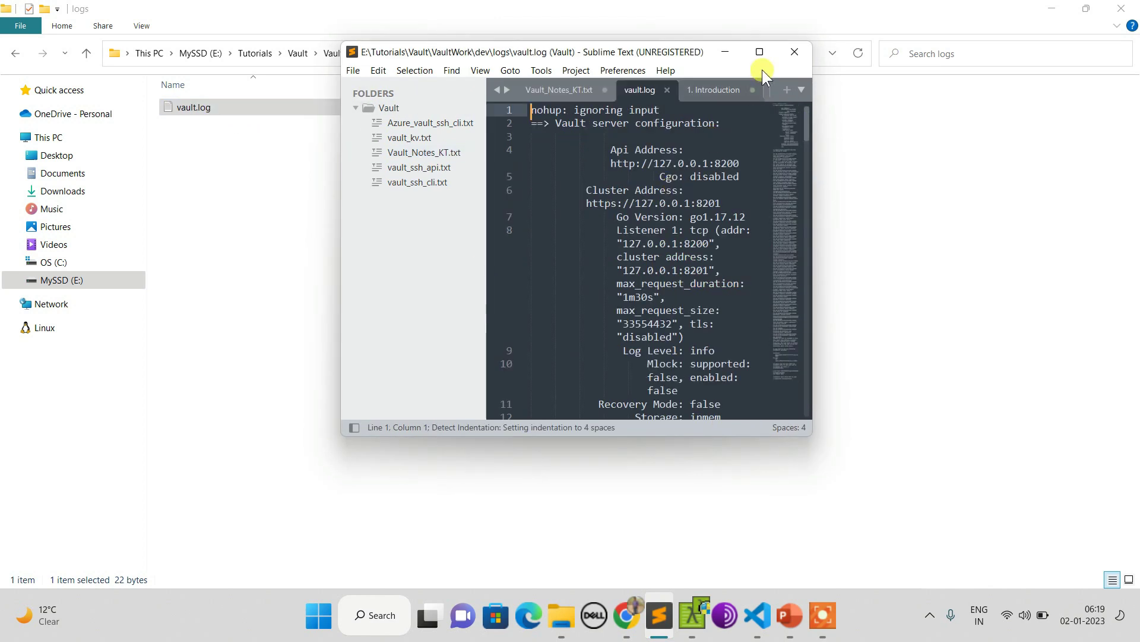
{"action": "left_click", "coordinate": [759, 50]}
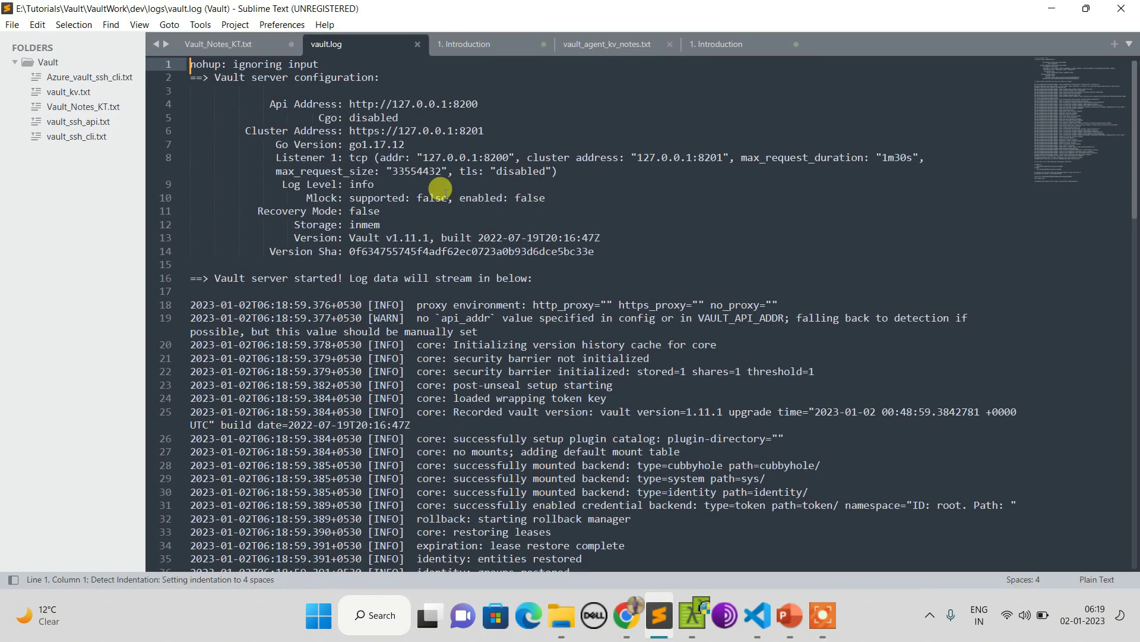
{"action": "scroll", "coordinate": [440, 189], "scroll_direction": "down", "scroll_amount": 2}
{"action": "scroll", "coordinate": [446, 129], "scroll_direction": "up", "scroll_amount": 2}
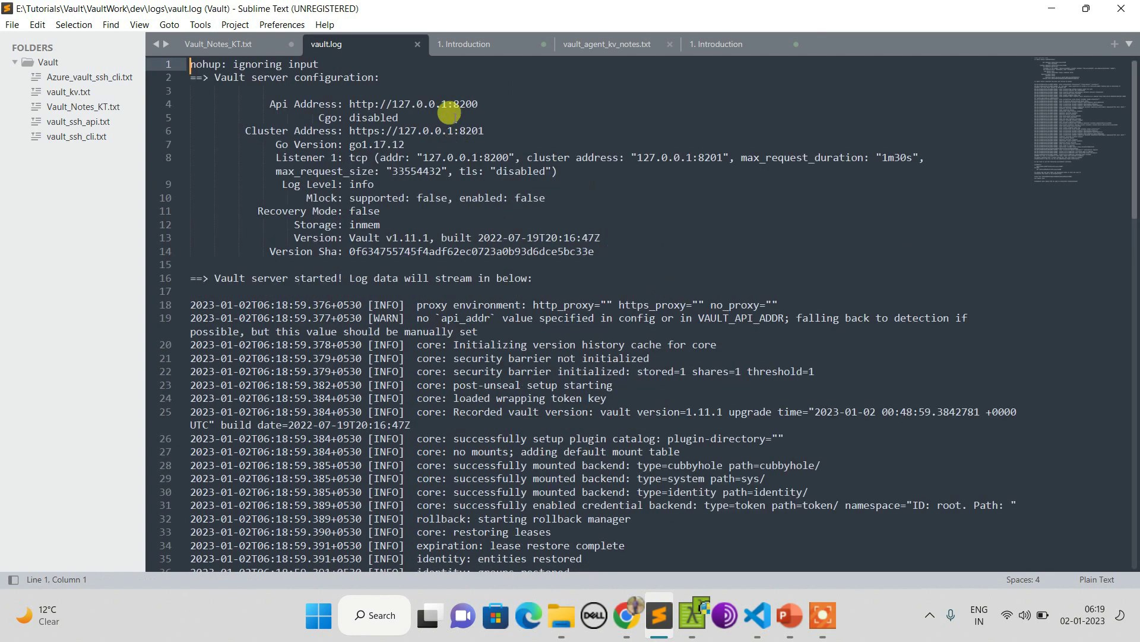
{"action": "left_click_drag", "start_coordinate": [478, 104], "coordinate": [410, 104]}
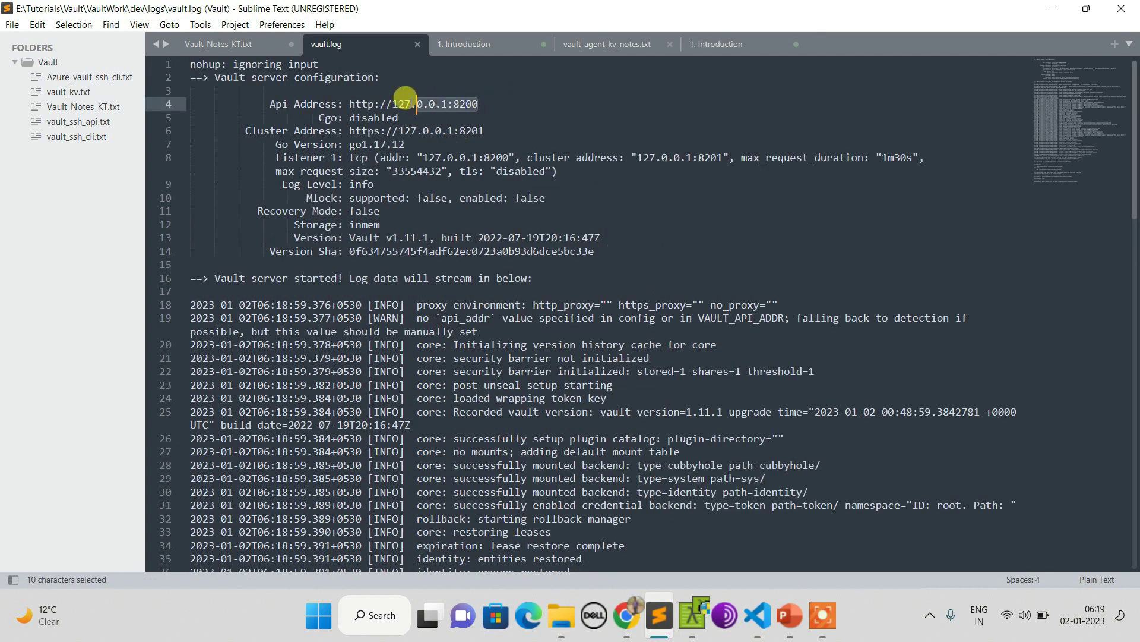
{"action": "left_click", "coordinate": [488, 130]}
{"action": "scroll", "coordinate": [488, 130], "scroll_direction": "down", "scroll_amount": 6}
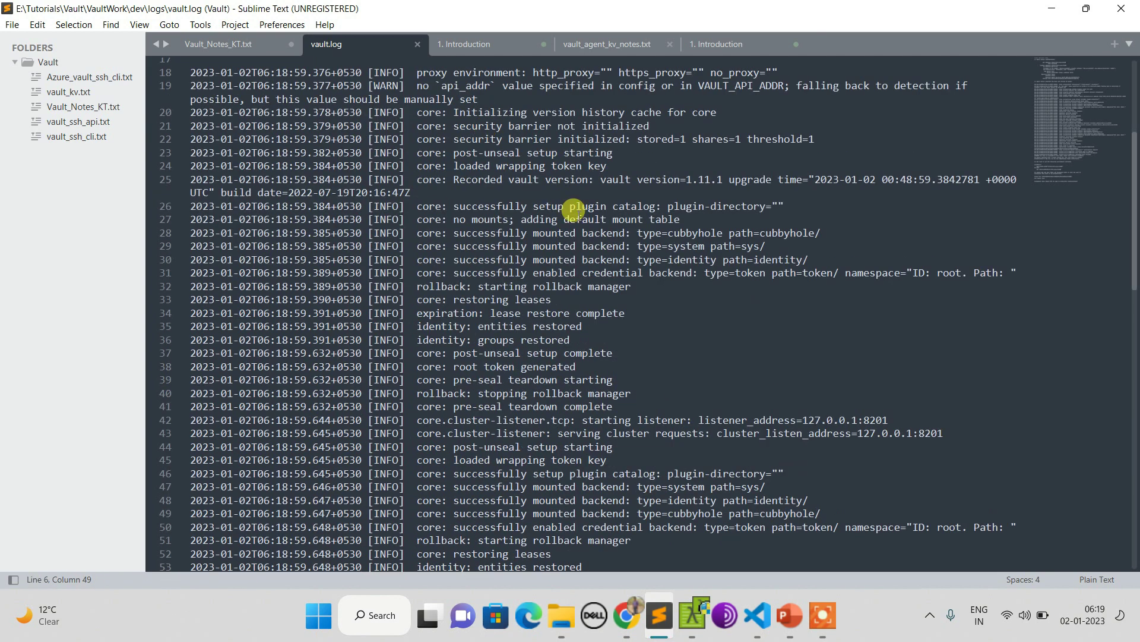
{"action": "left_click_drag", "start_coordinate": [560, 72], "coordinate": [588, 85]}
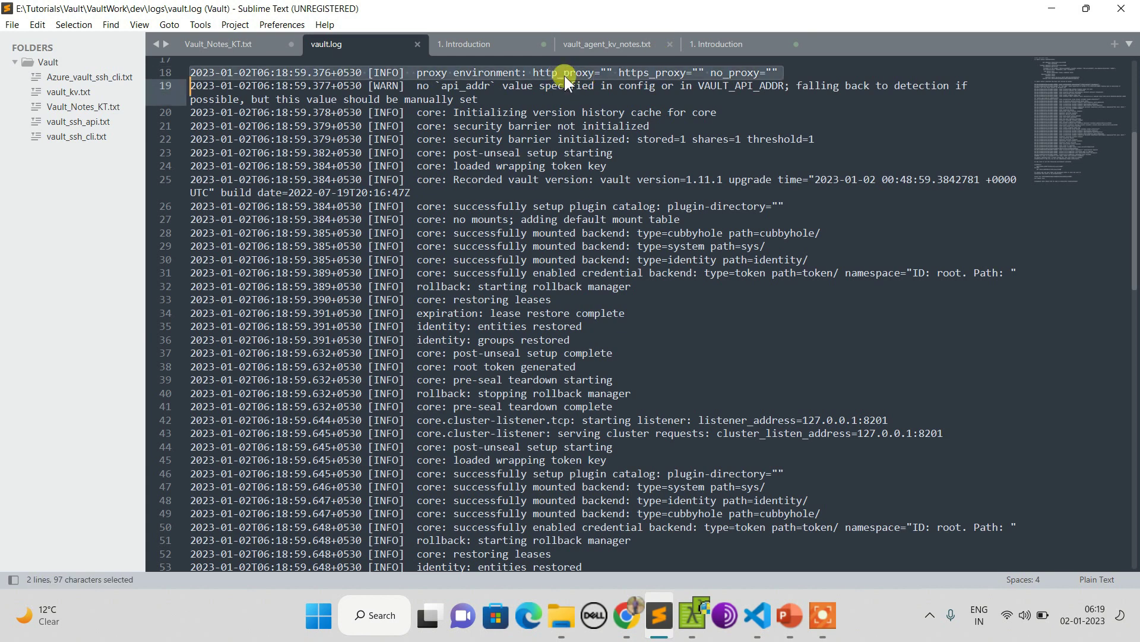
{"action": "scroll", "coordinate": [550, 256], "scroll_direction": "down", "scroll_amount": 5}
{"action": "scroll", "coordinate": [550, 257], "scroll_direction": "down", "scroll_amount": 6}
{"action": "scroll", "coordinate": [550, 258], "scroll_direction": "down", "scroll_amount": 2}
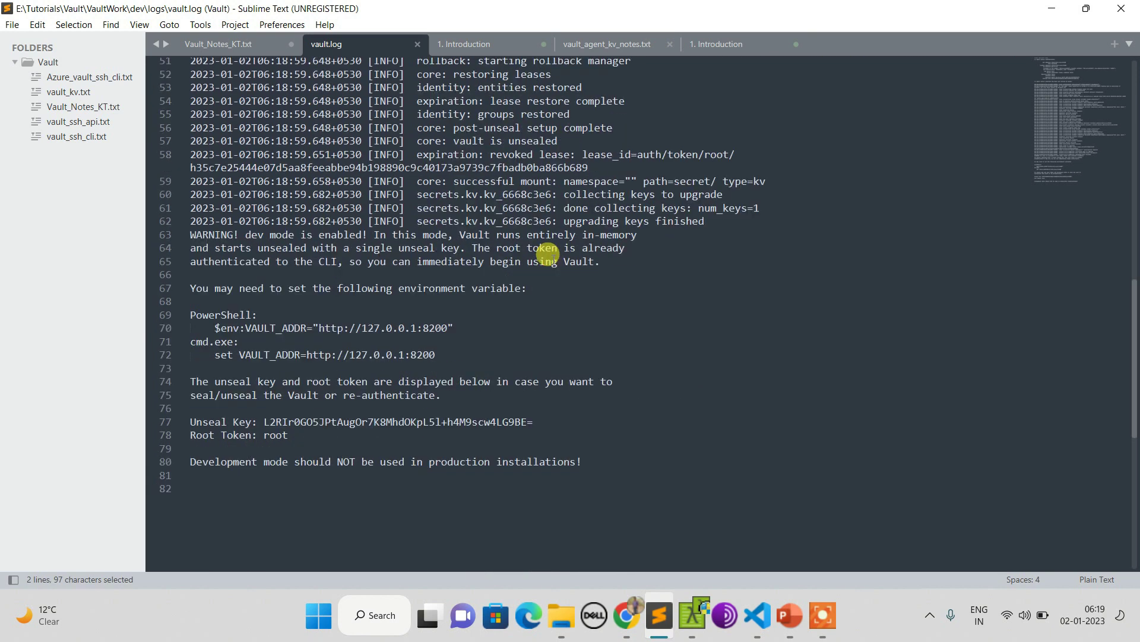
{"action": "left_click_drag", "start_coordinate": [190, 421], "coordinate": [535, 436]}
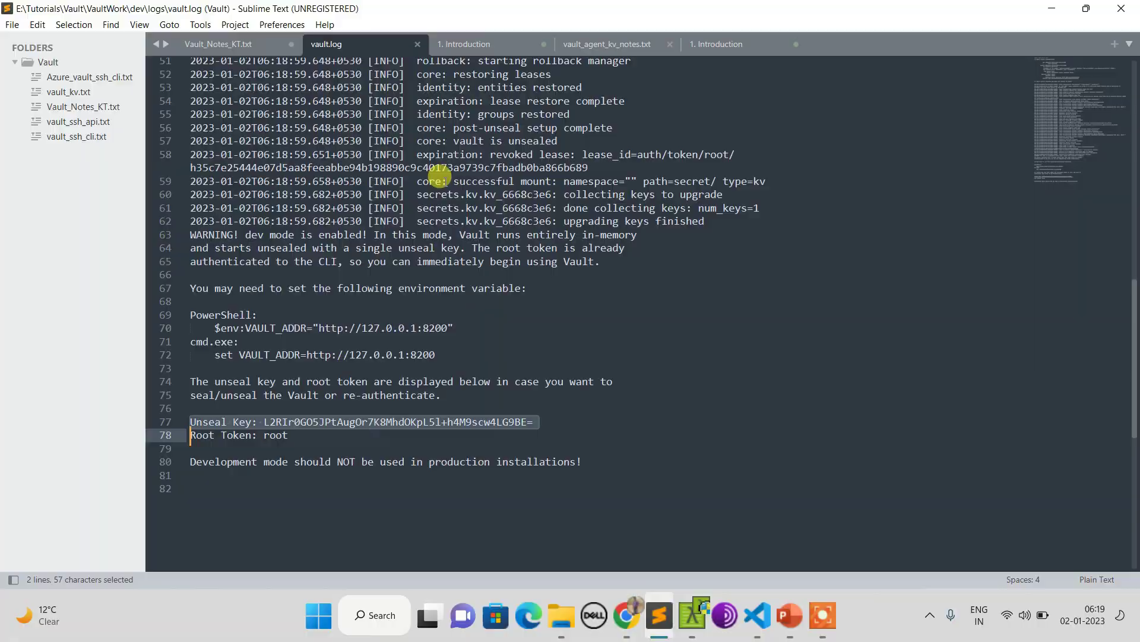
{"action": "key", "text": "alt+Tab"}
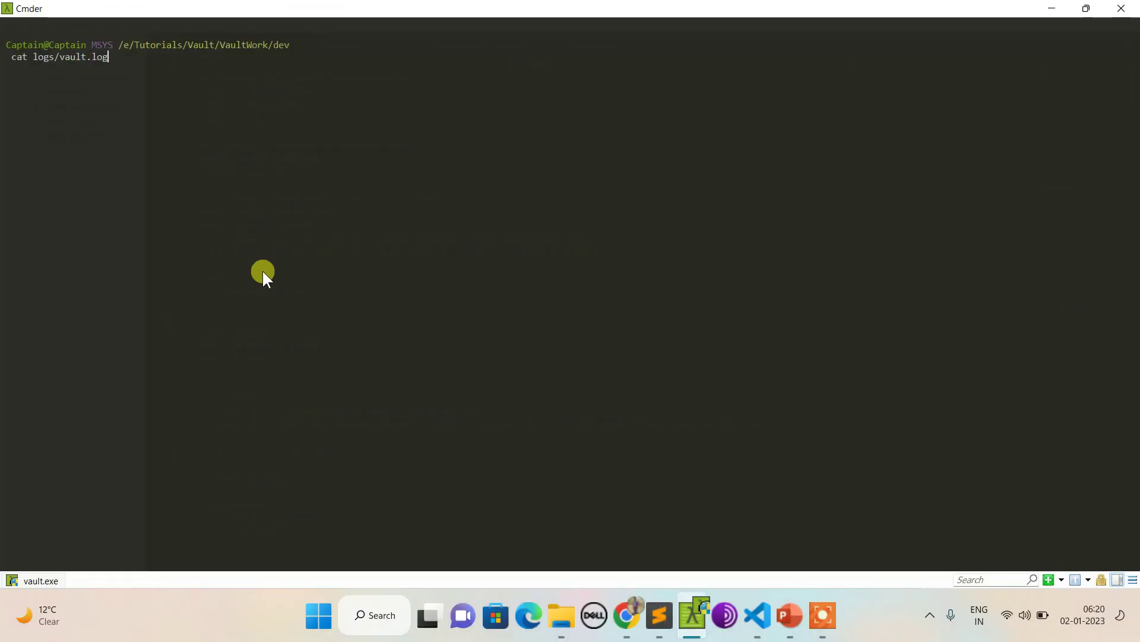
- Print the server log, select its unseal key, and copy the vault status command
{"action": "key", "text": "Return"}
{"action": "double_click", "coordinate": [192, 365]}
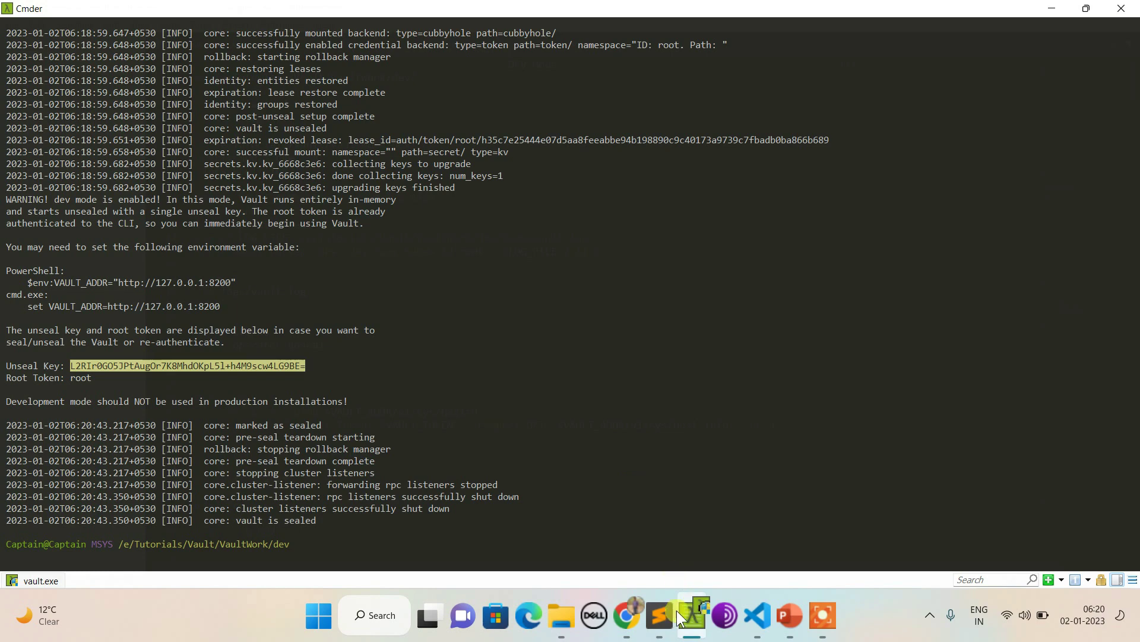
{"action": "left_click", "coordinate": [660, 615]}
{"action": "triple_click", "coordinate": [218, 317]}
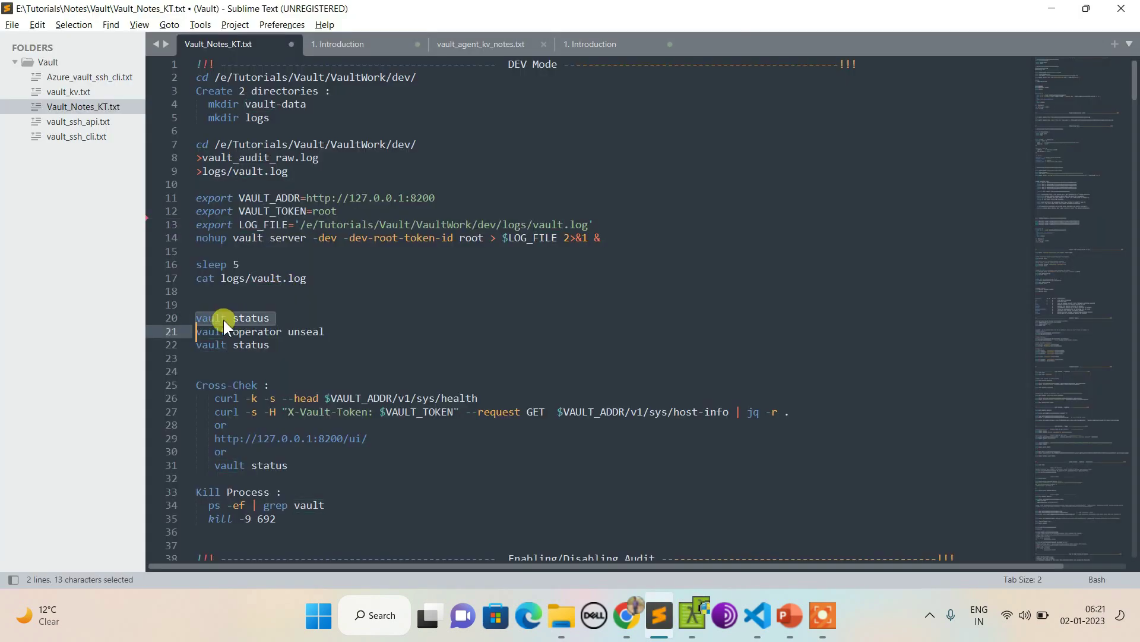
{"action": "key", "text": "ctrl+c"}
- Run vault status, highlighting the 0/1 Unseal Progress and Sealed true rows
{"action": "key", "text": "alt+Tab"}
{"action": "key", "text": "ctrl+v"}
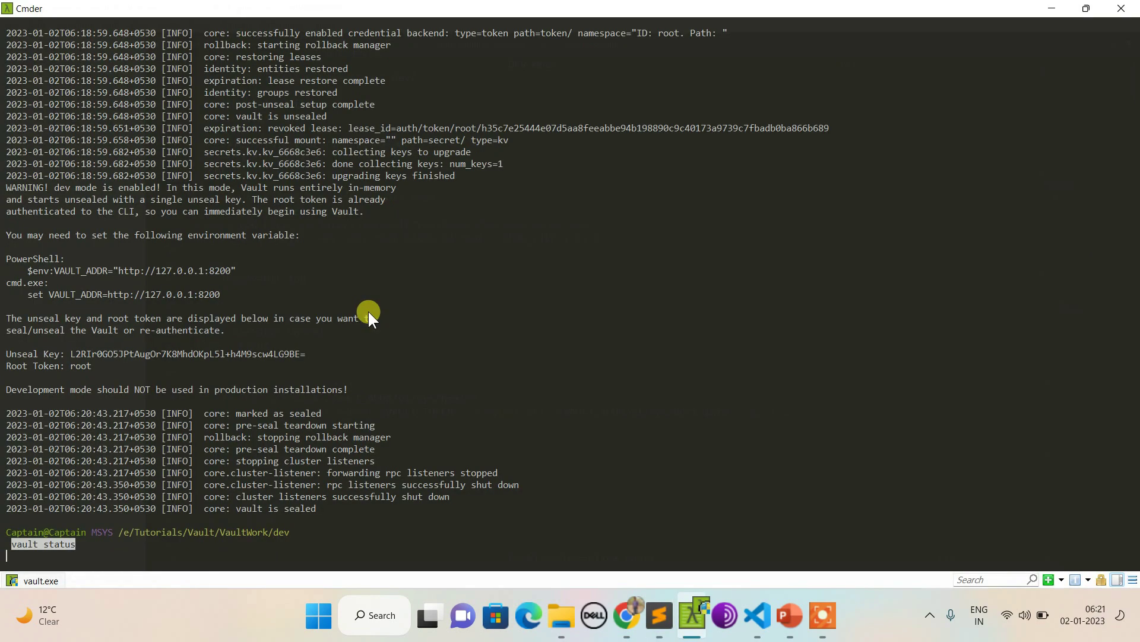
{"action": "key", "text": "Return"}
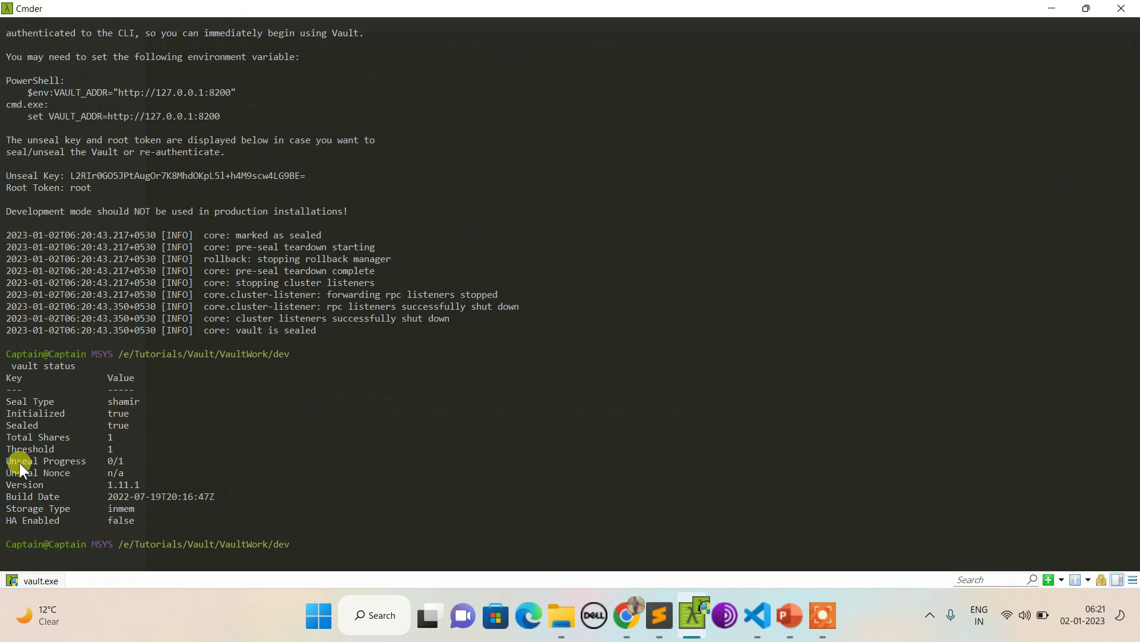
{"action": "left_click_drag", "start_coordinate": [16, 460], "coordinate": [82, 461]}
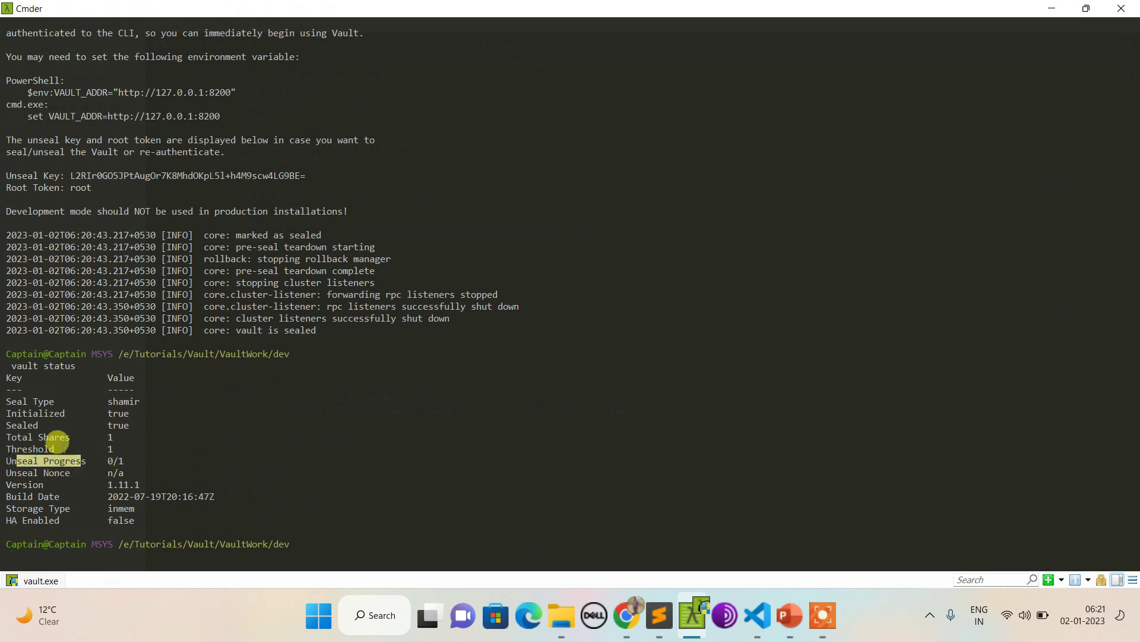
{"action": "triple_click", "coordinate": [22, 424]}
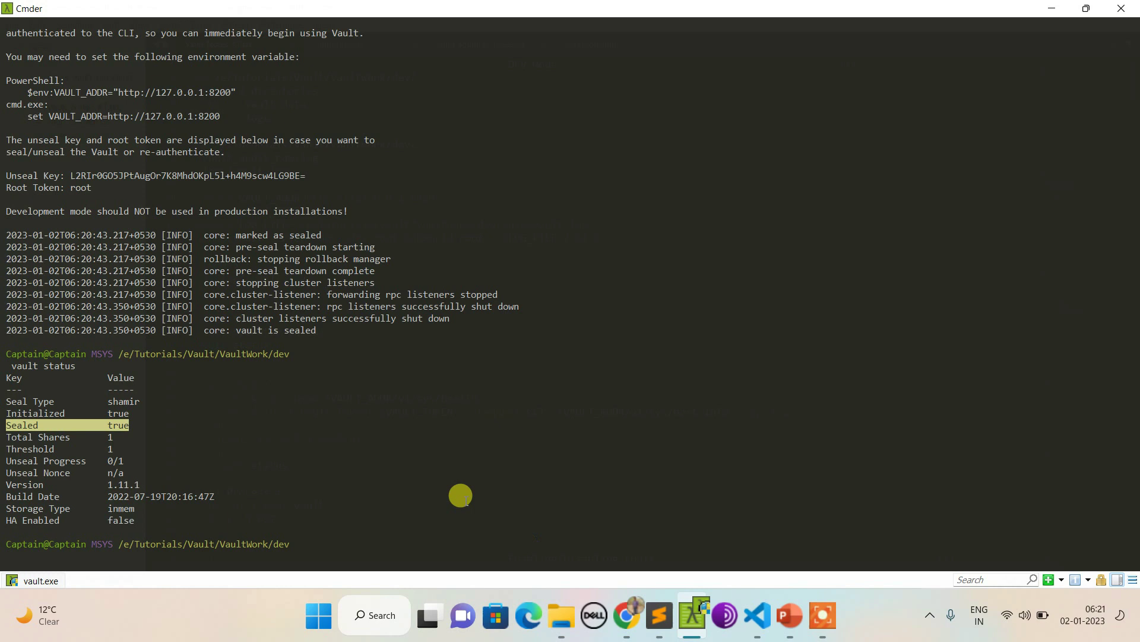
- Reload the Vault page in Chrome to show the Unseal Vault page
{"action": "left_click", "coordinate": [626, 614]}
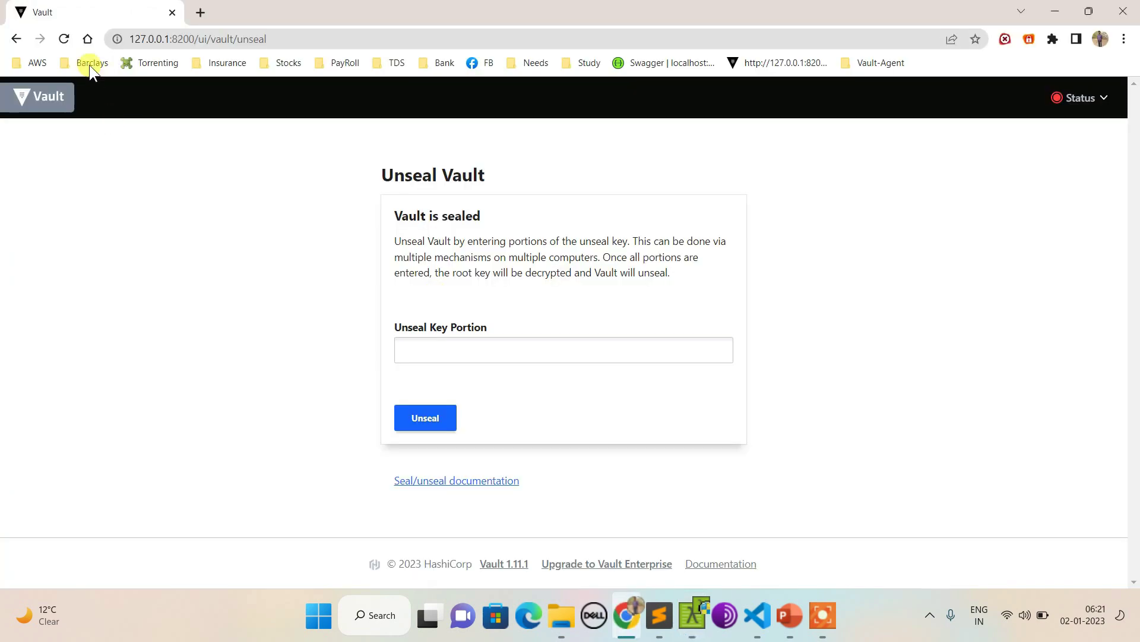
{"action": "left_click", "coordinate": [65, 39]}
{"action": "left_click", "coordinate": [659, 615]}
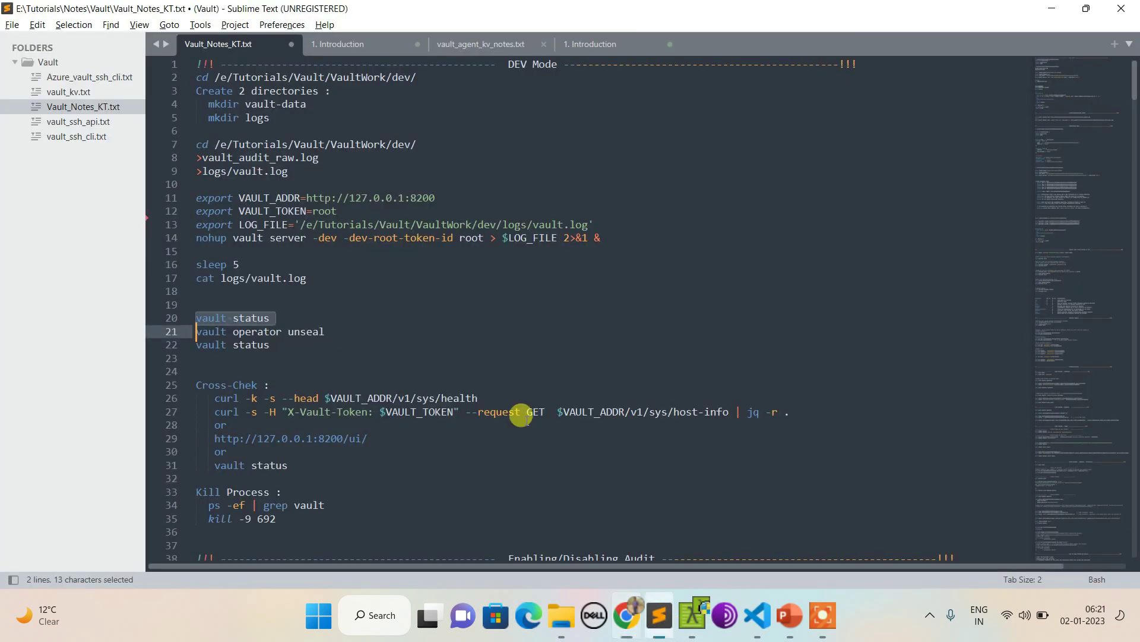
- Print logs/vault.log in the terminal
{"action": "left_click", "coordinate": [704, 613]}
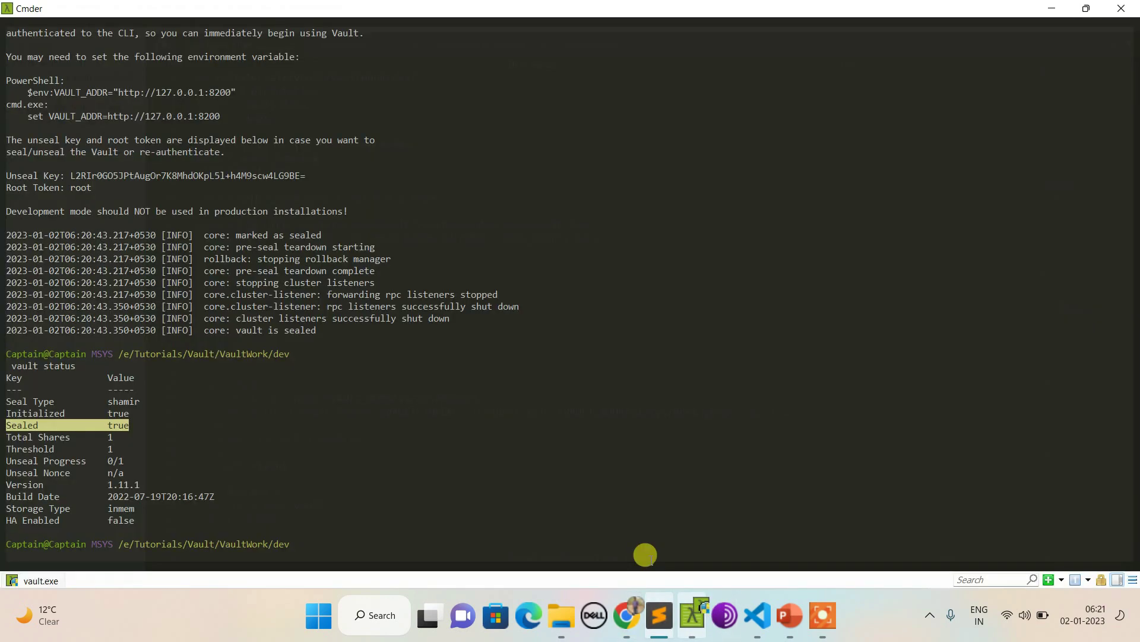
{"action": "left_click", "coordinate": [243, 354]}
{"action": "type", "text": "cat logs/vault.log"}
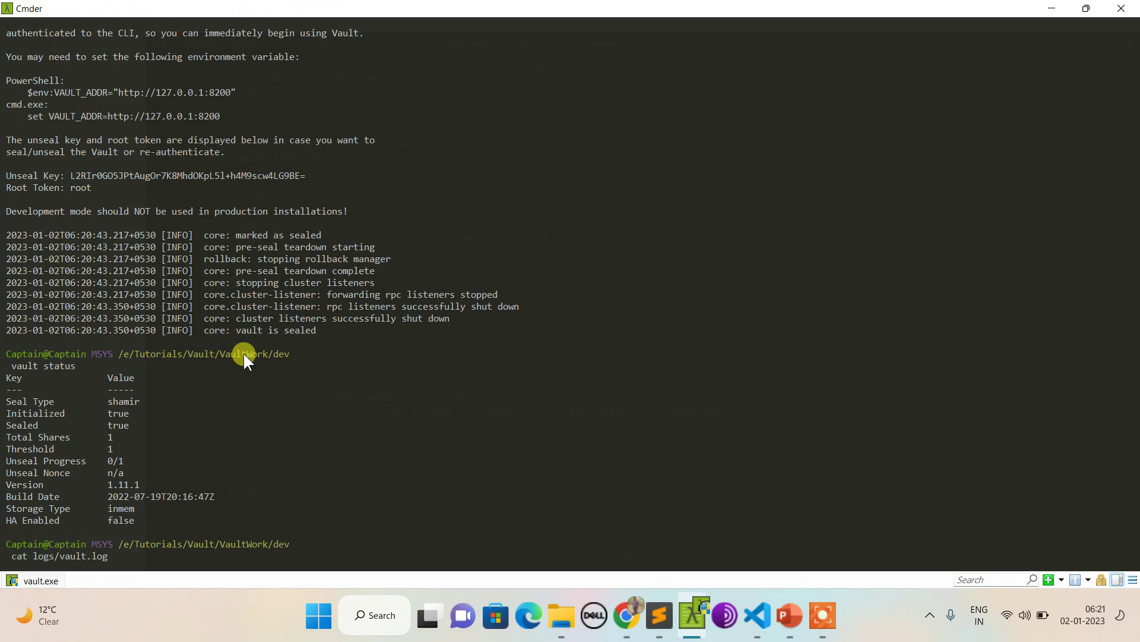
{"action": "key", "text": "Return"}
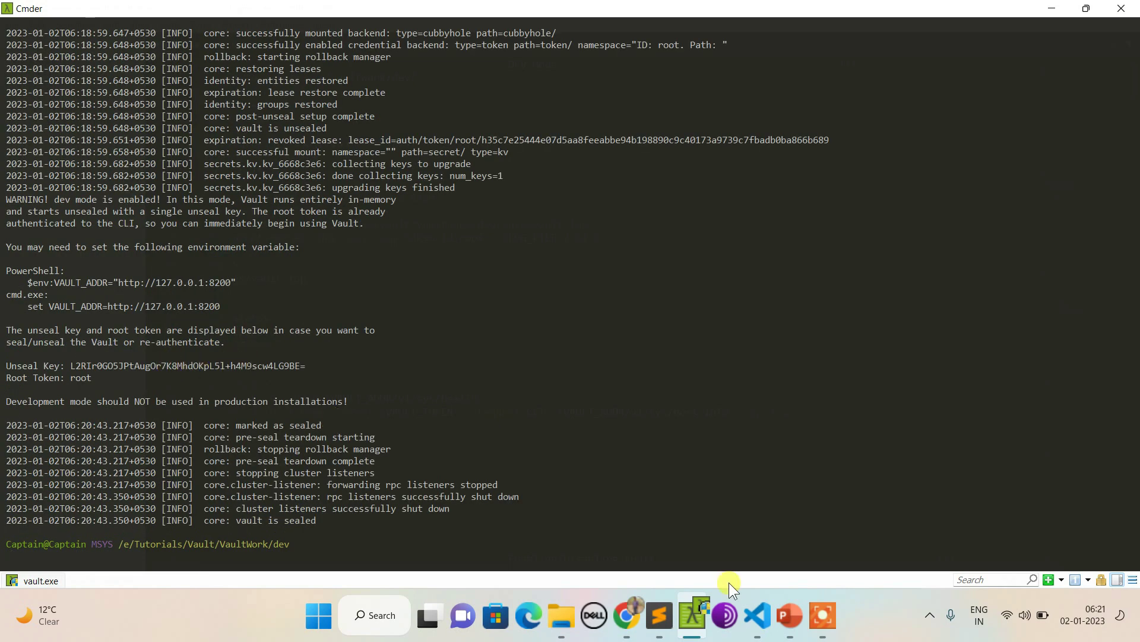
- Run vault operator unseal with the log's unseal key, confirming Sealed false
{"action": "left_click", "coordinate": [659, 614]}
{"action": "left_click", "coordinate": [271, 345]}
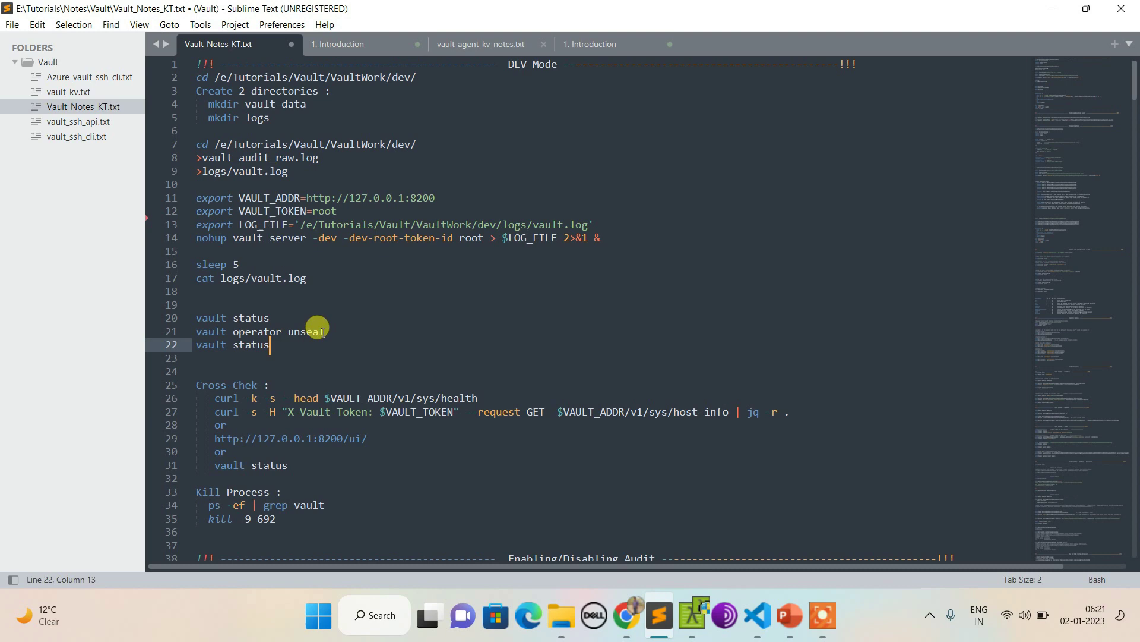
{"action": "left_click_drag", "start_coordinate": [325, 331], "coordinate": [195, 332]}
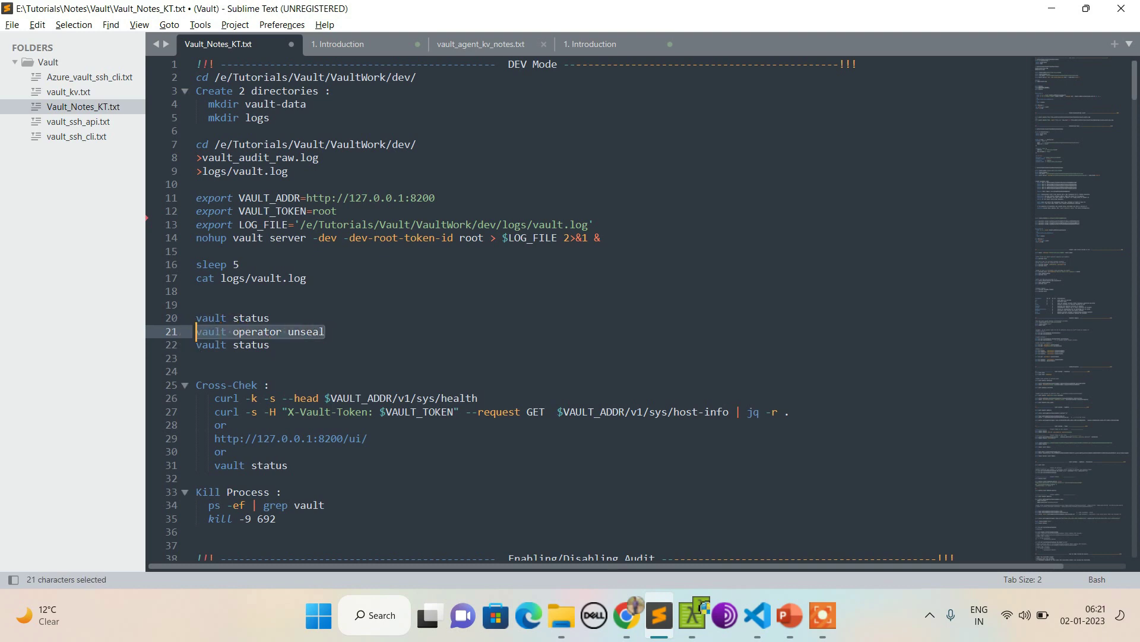
{"action": "key", "text": "alt+Tab"}
{"action": "key", "text": "ctrl+v"}
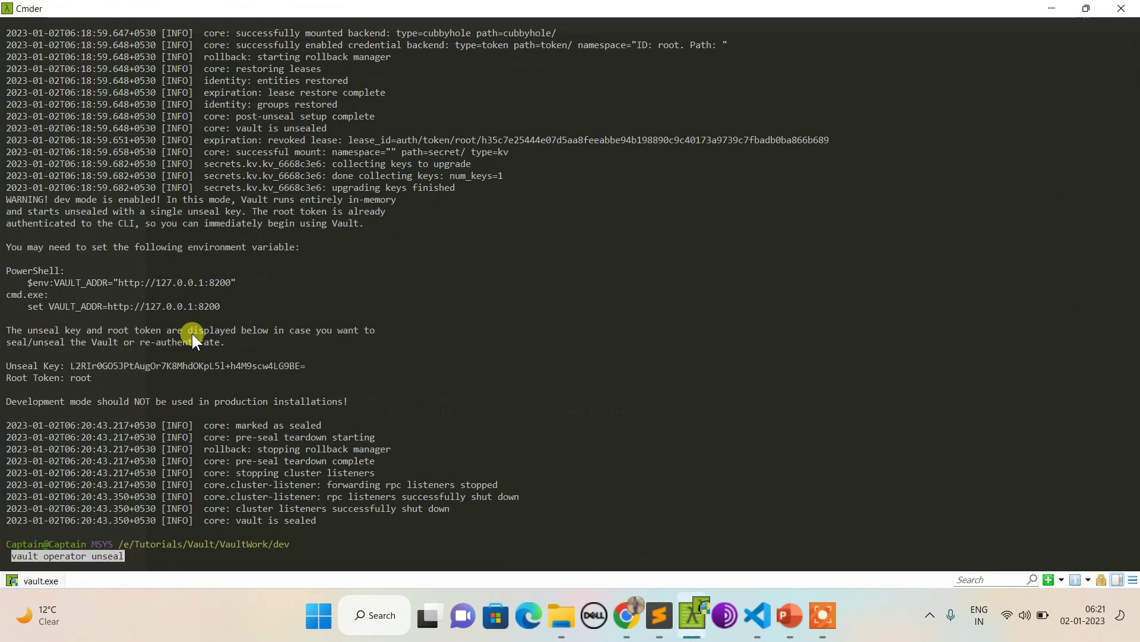
{"action": "double_click", "coordinate": [172, 366]}
{"action": "key", "text": "ctrl+v"}
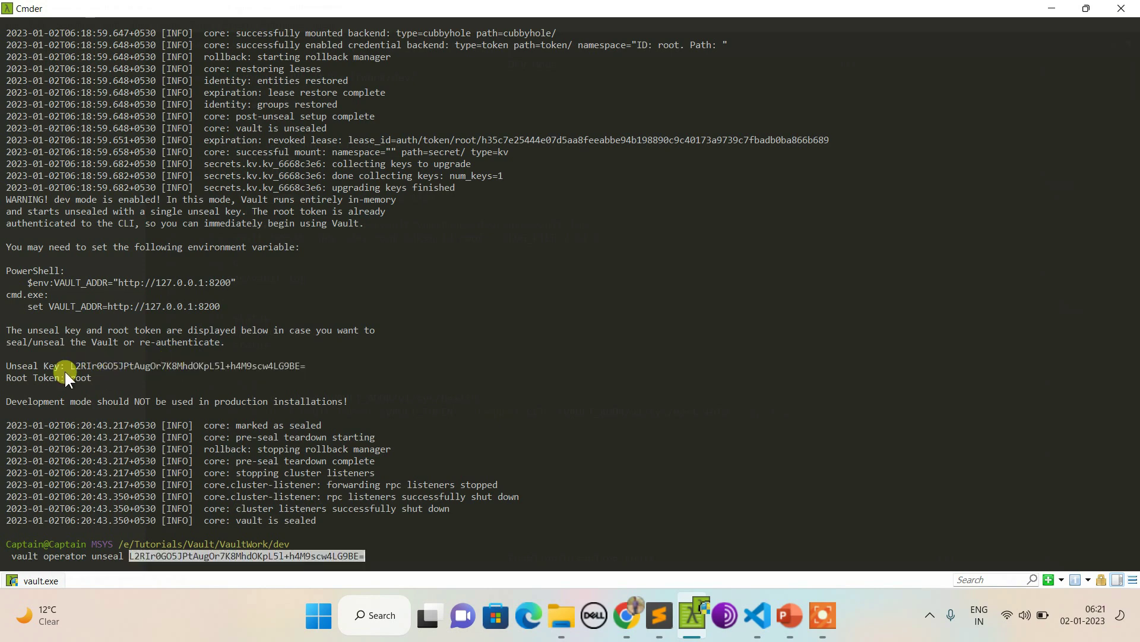
{"action": "key", "text": "Return"}
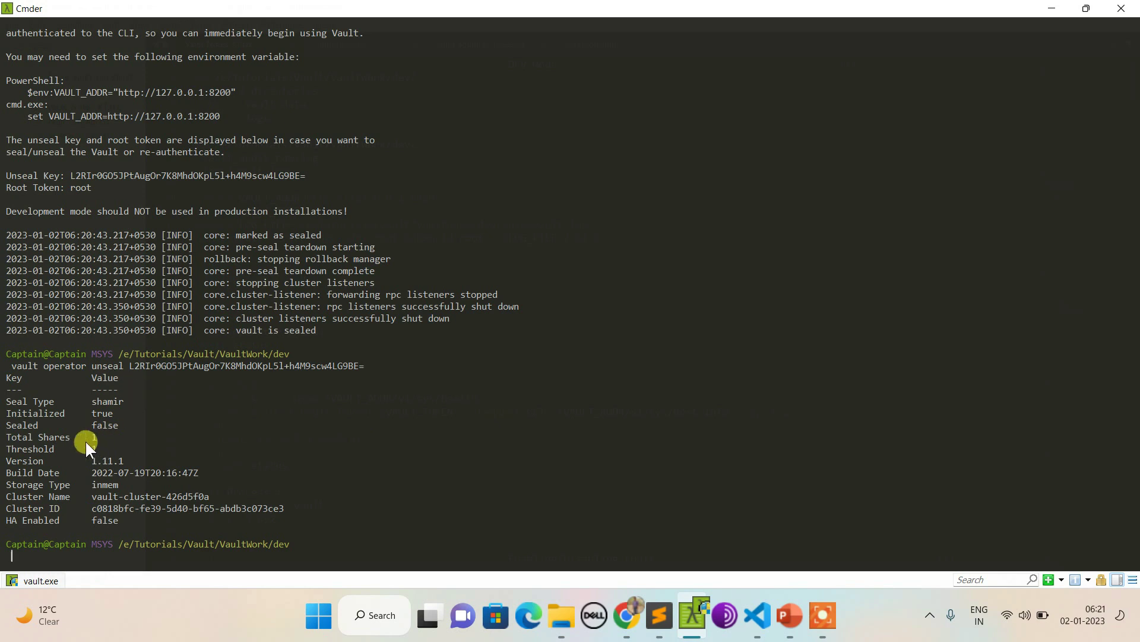
{"action": "double_click", "coordinate": [24, 426]}
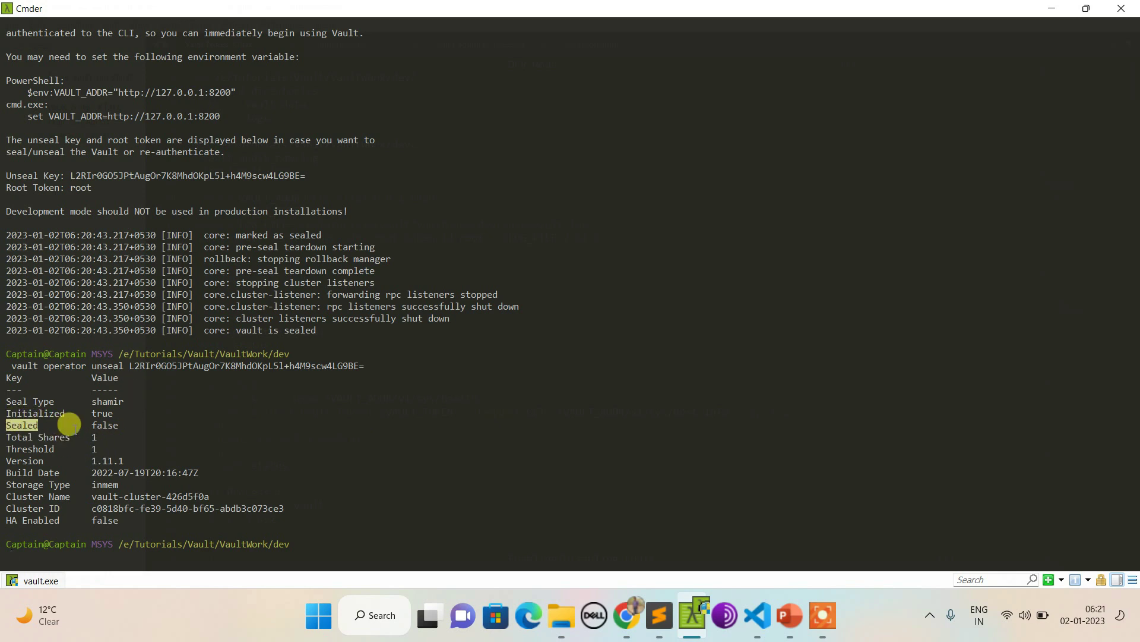
- Sign into the Vault UI with the root token, browsing Policies and Access before Secrets
{"action": "left_click", "coordinate": [628, 615]}
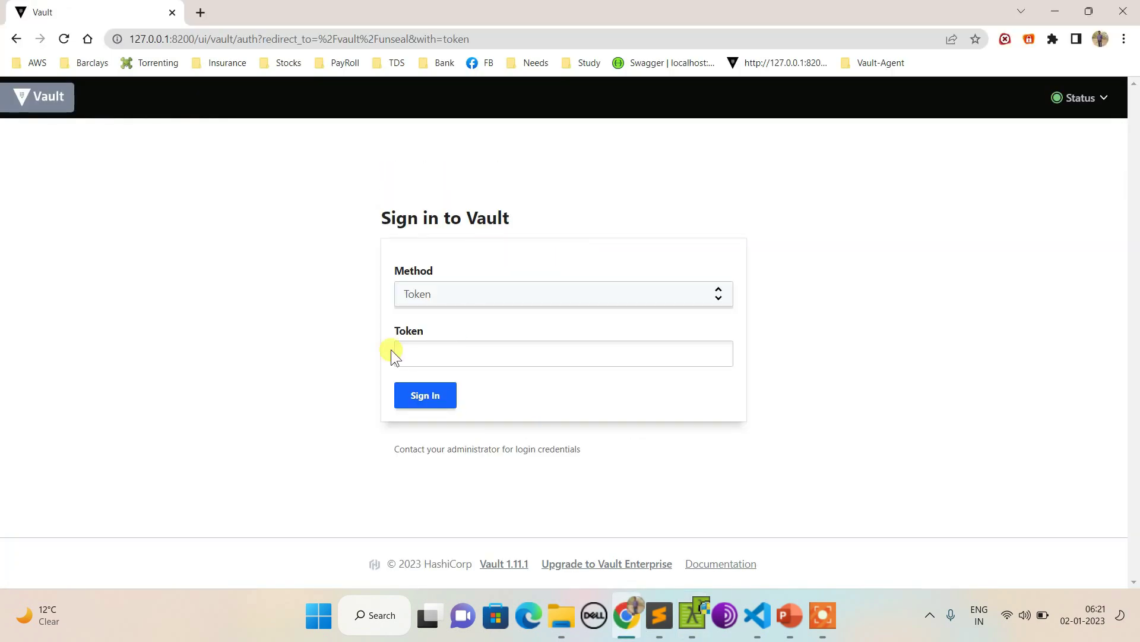
{"action": "left_click", "coordinate": [437, 350]}
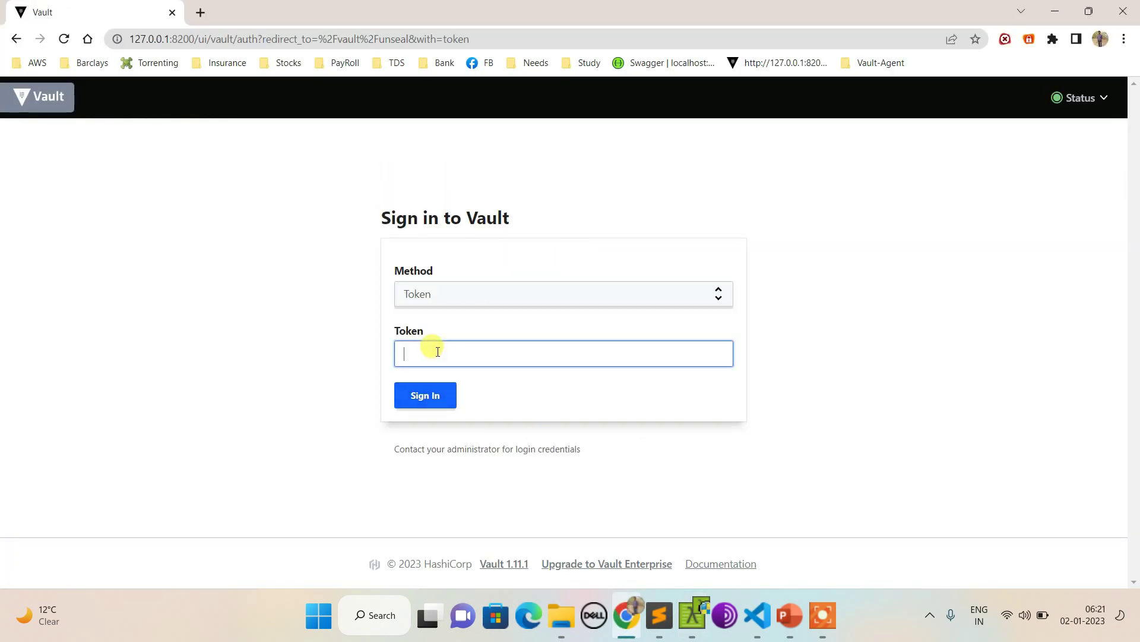
{"action": "left_click", "coordinate": [433, 398]}
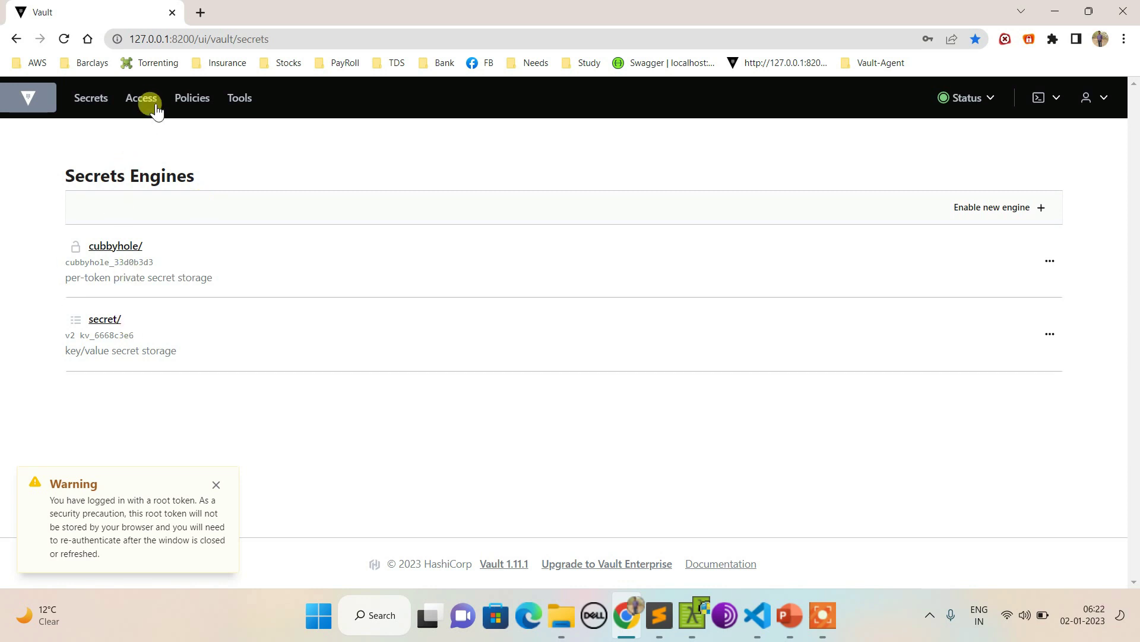
{"action": "left_click", "coordinate": [184, 101]}
{"action": "left_click", "coordinate": [141, 98]}
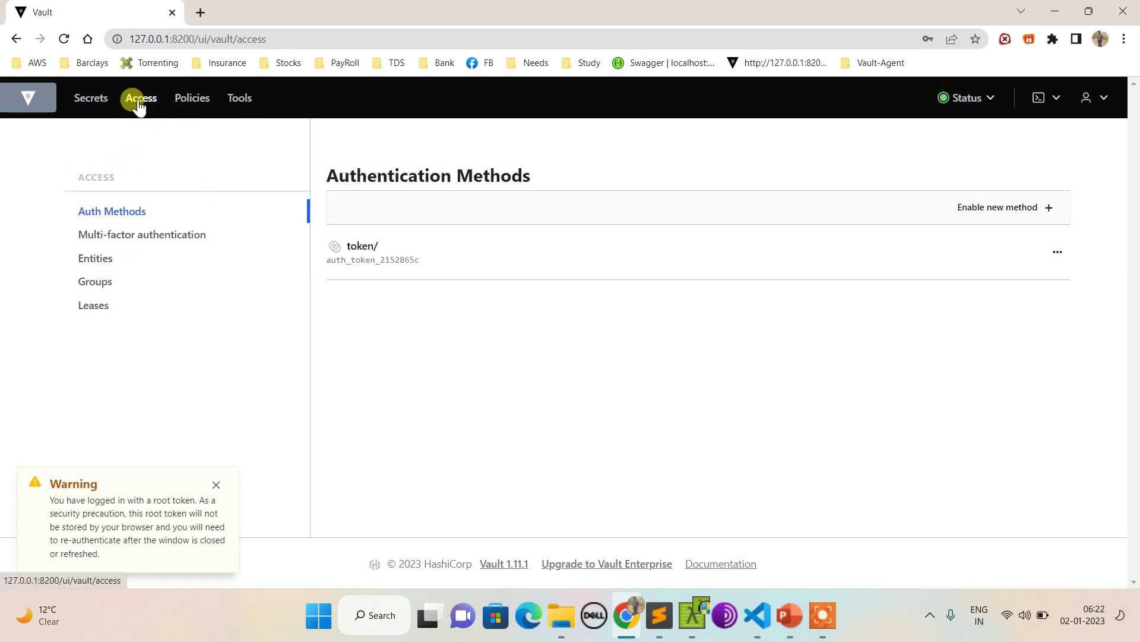
{"action": "left_click", "coordinate": [90, 99]}
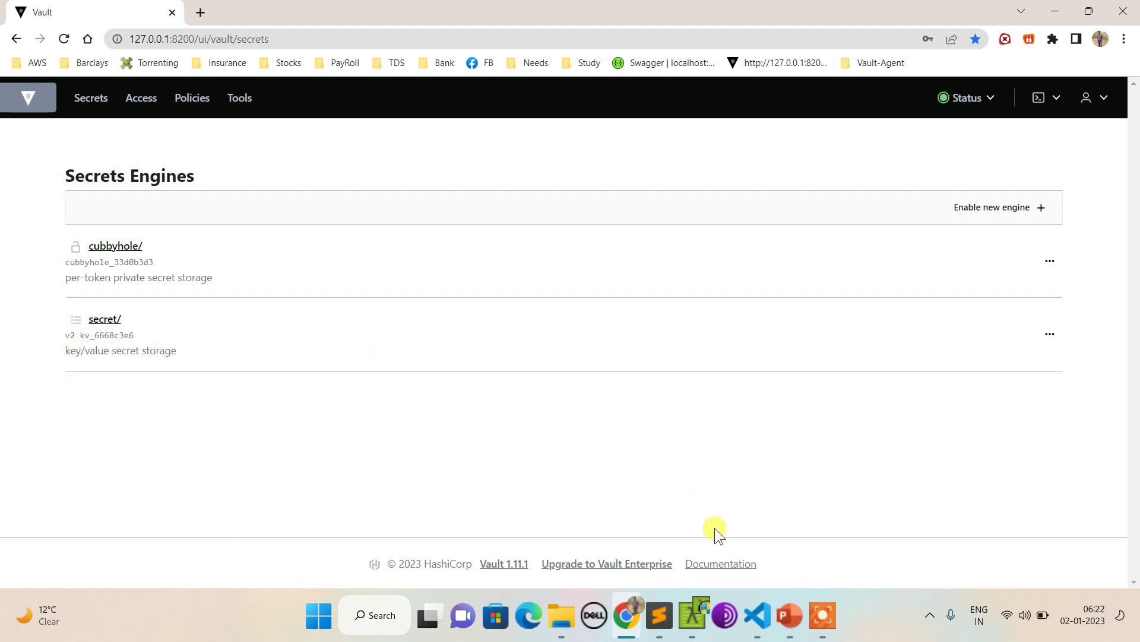
{"action": "left_click", "coordinate": [665, 614]}
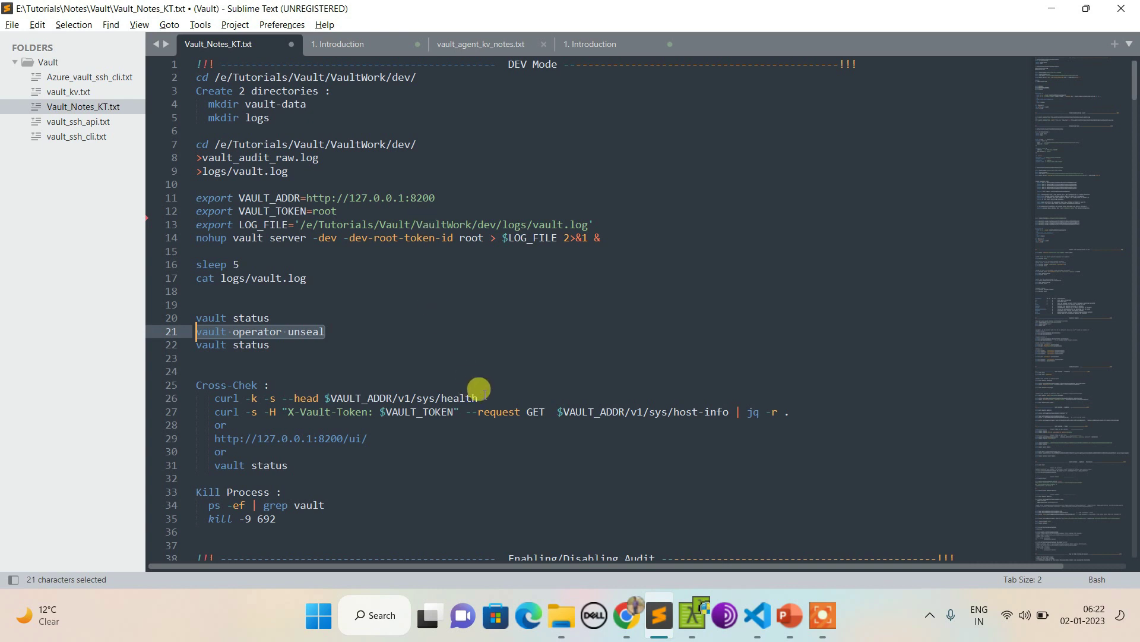
- Run the line 26 health-check curl command in the terminal, getting HTTP 200 OK
{"action": "double_click", "coordinate": [242, 385]}
{"action": "scroll", "coordinate": [239, 383], "scroll_direction": "down", "scroll_amount": 1}
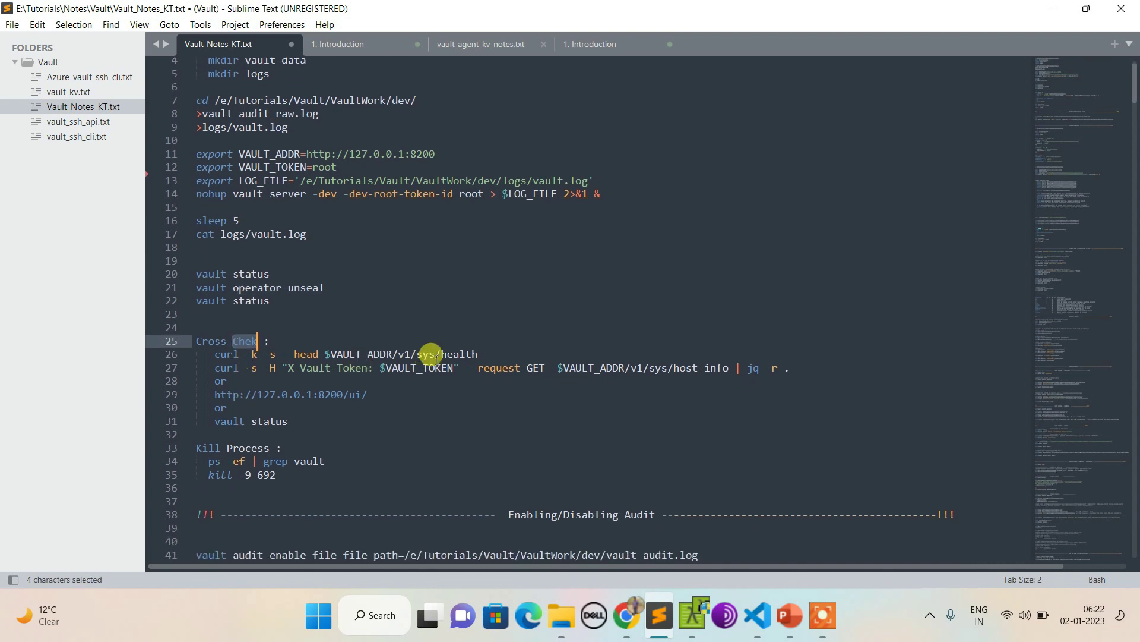
{"action": "left_click_drag", "start_coordinate": [478, 354], "coordinate": [214, 354]}
{"action": "key", "text": "ctrl+c"}
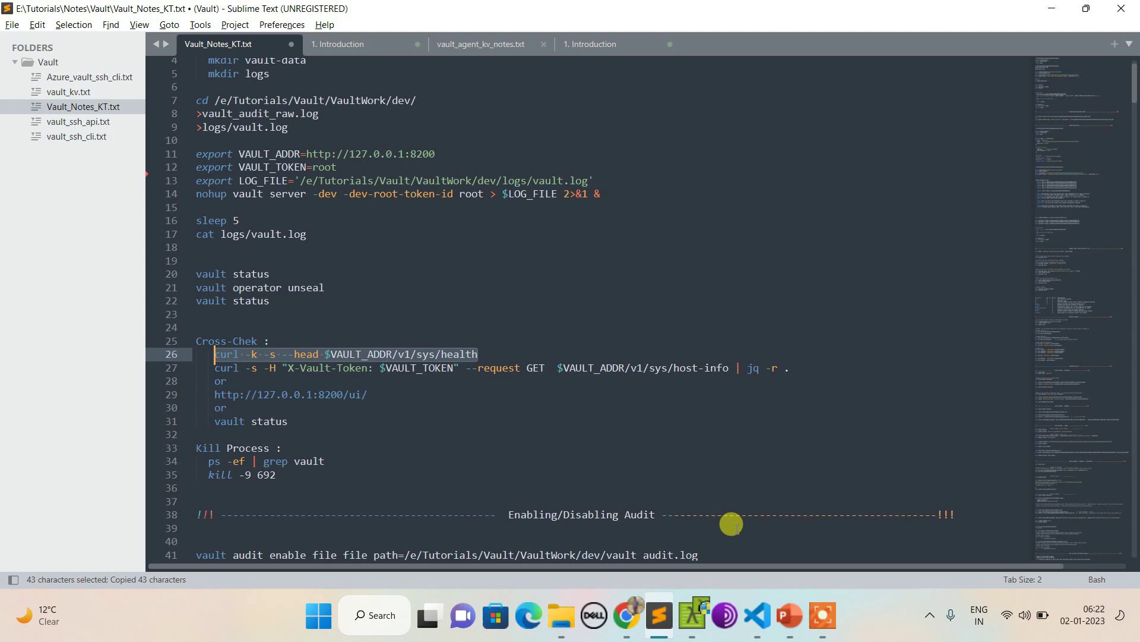
{"action": "left_click", "coordinate": [692, 615]}
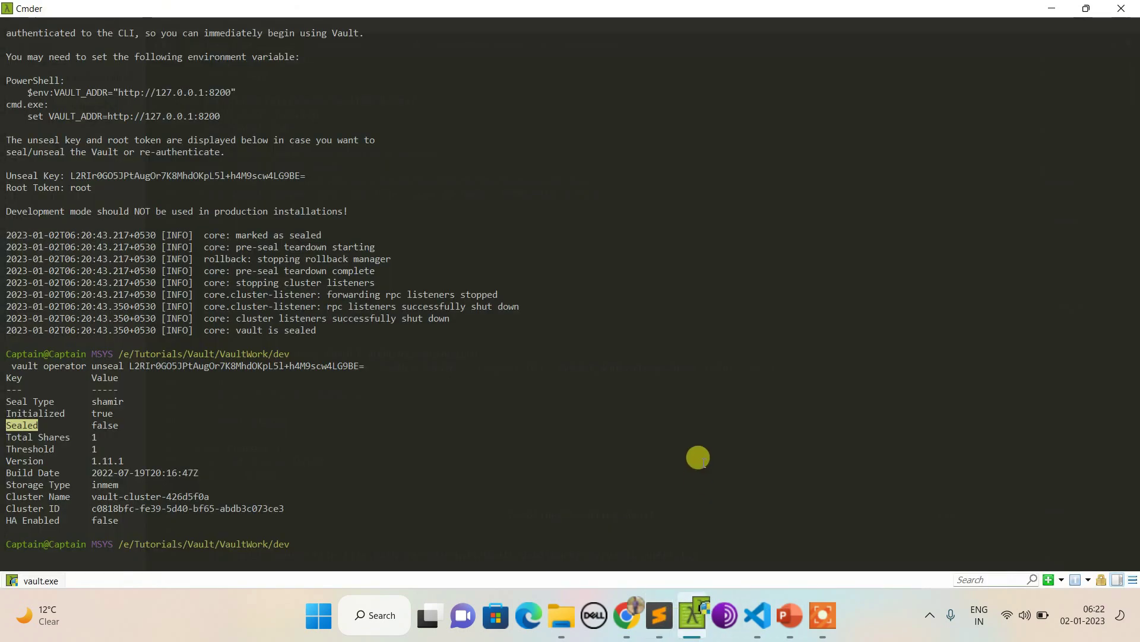
{"action": "key", "text": "ctrl+v"}
{"action": "key", "text": "Return"}
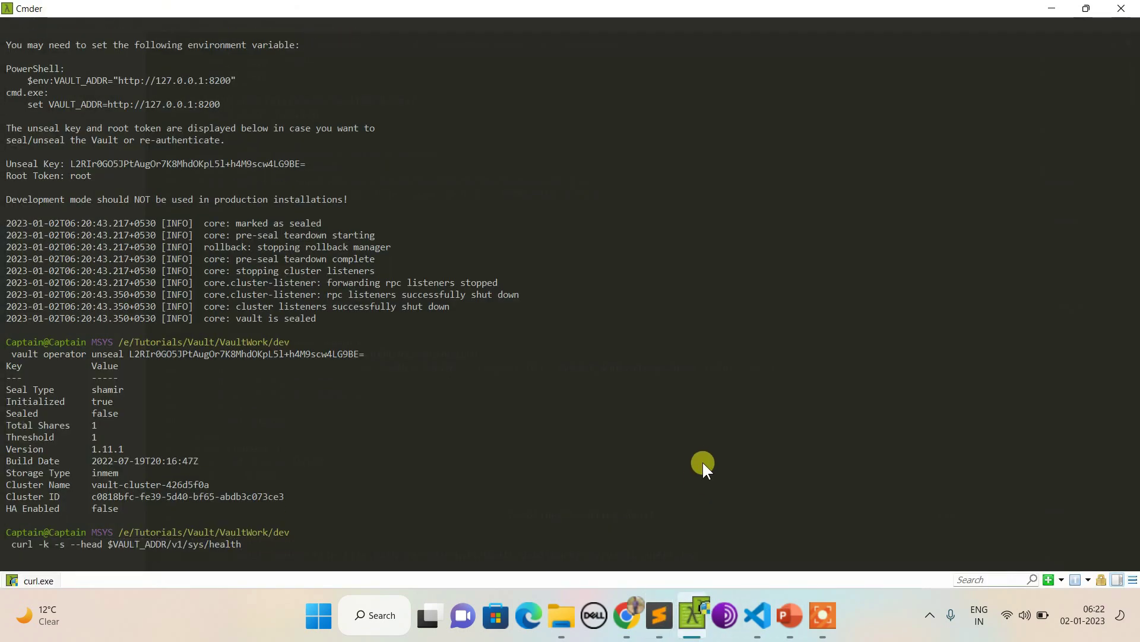
{"action": "key", "text": "Return"}
{"action": "key", "text": "Return"}
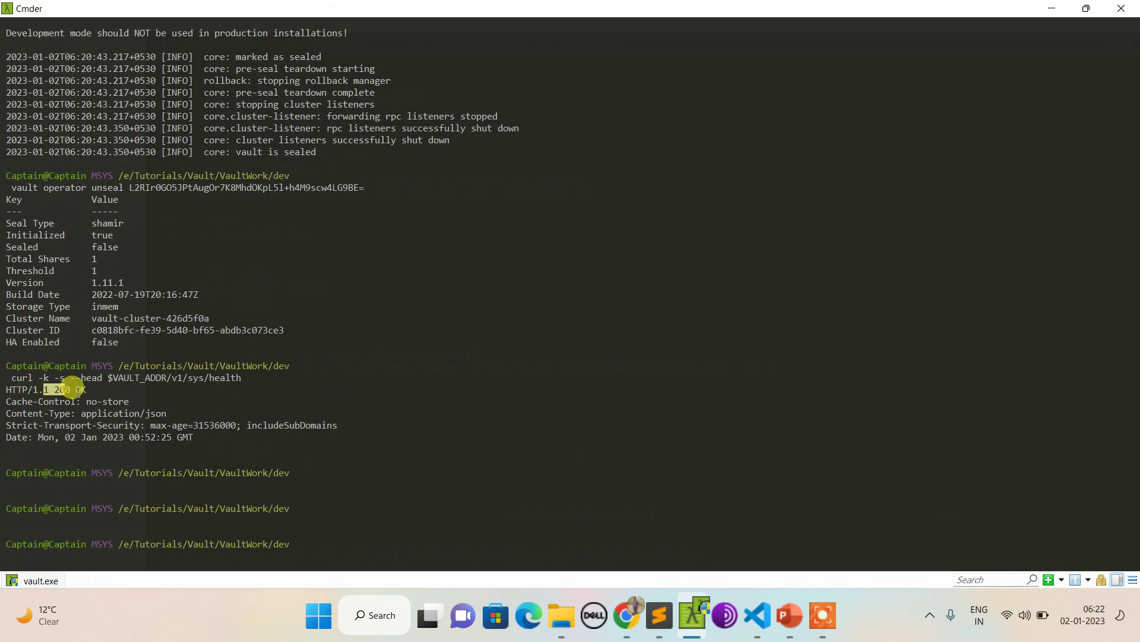
- Run the line 31 vault status command, confirming Vault is initialized and unsealed
{"action": "key", "text": "alt+Tab"}
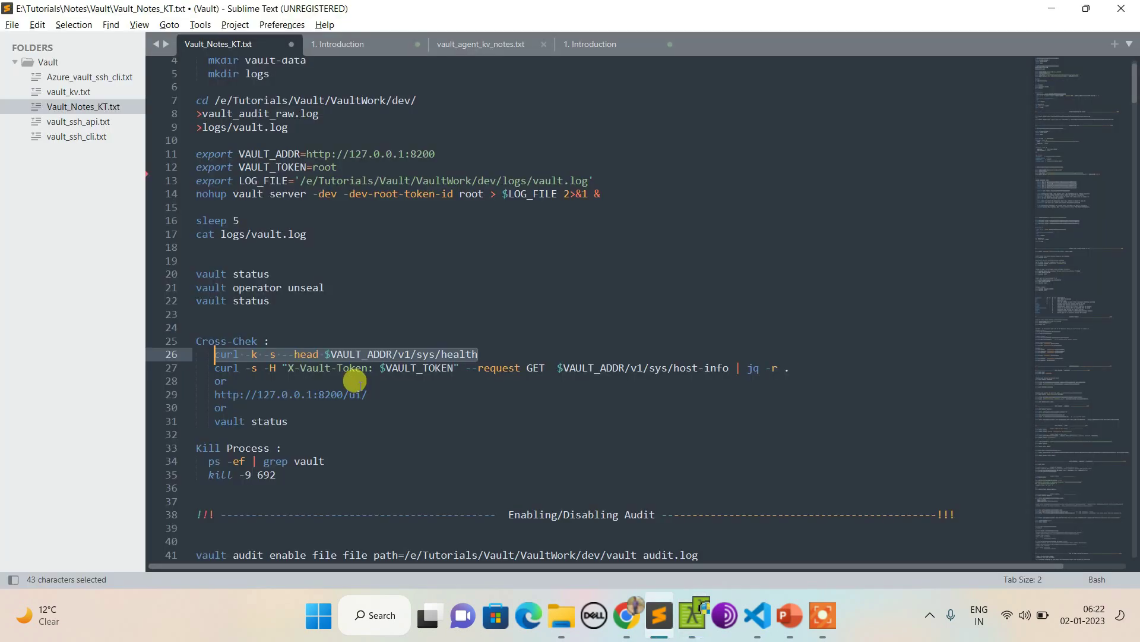
{"action": "left_click", "coordinate": [258, 394]}
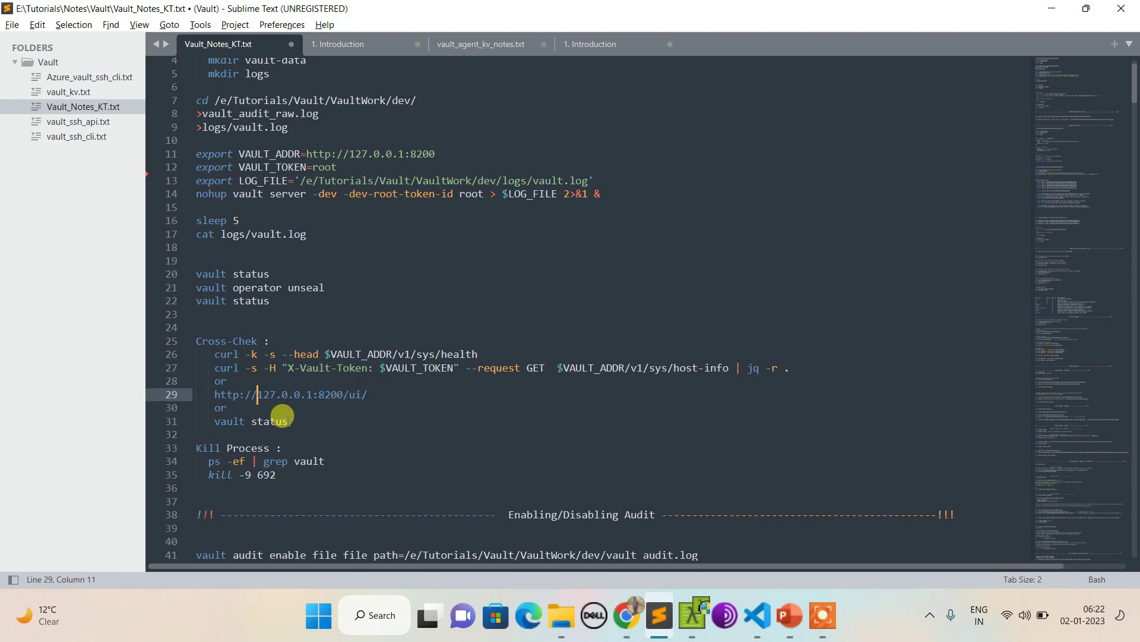
{"action": "left_click_drag", "start_coordinate": [289, 421], "coordinate": [217, 423]}
{"action": "key", "text": "ctrl+c"}
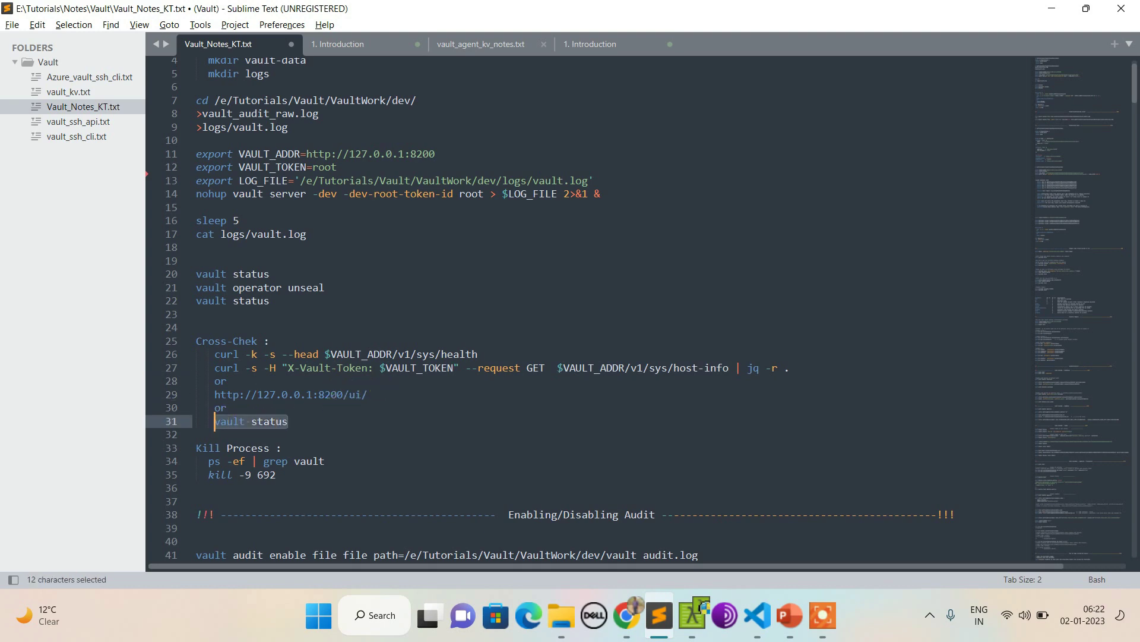
{"action": "key", "text": "alt+Tab"}
{"action": "key", "text": "ctrl+v"}
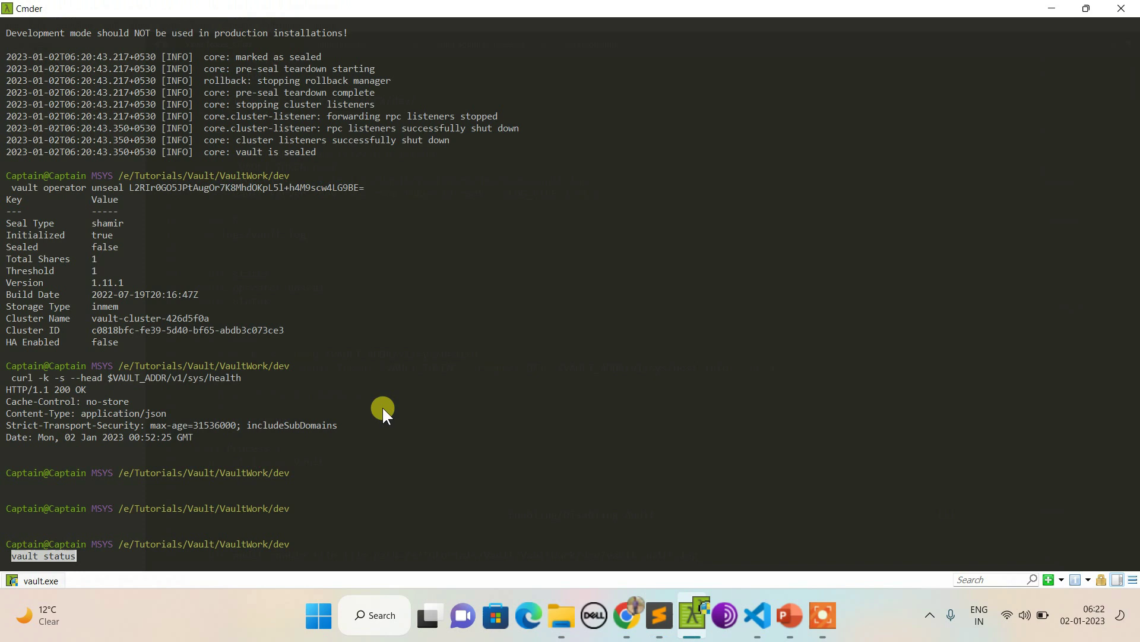
{"action": "key", "text": "Return"}
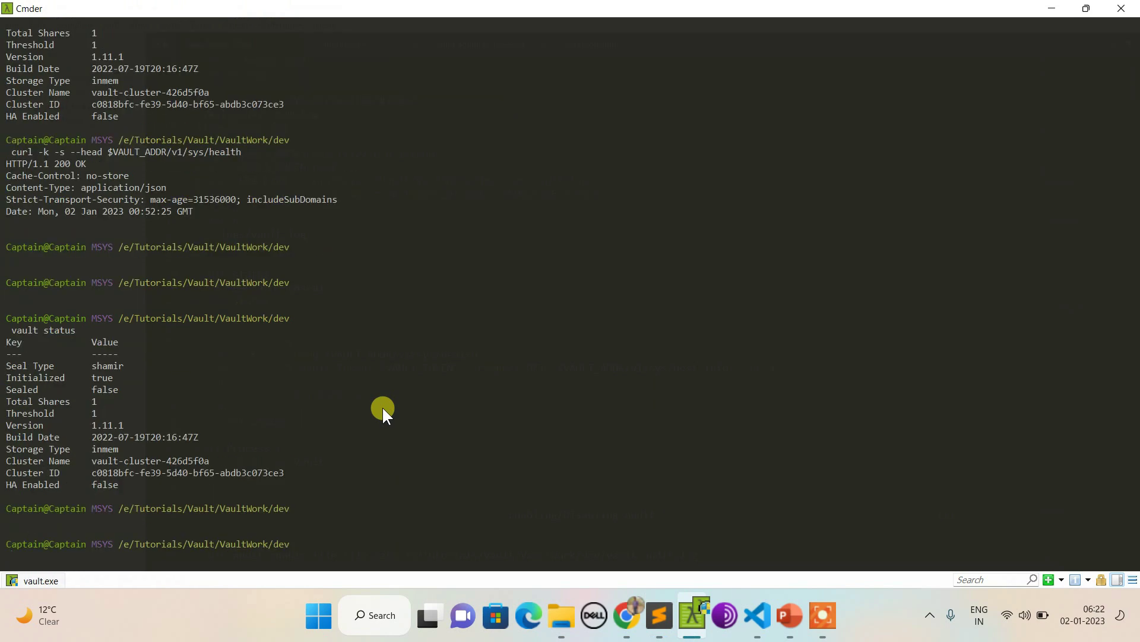
{"action": "key", "text": "alt+Tab"}
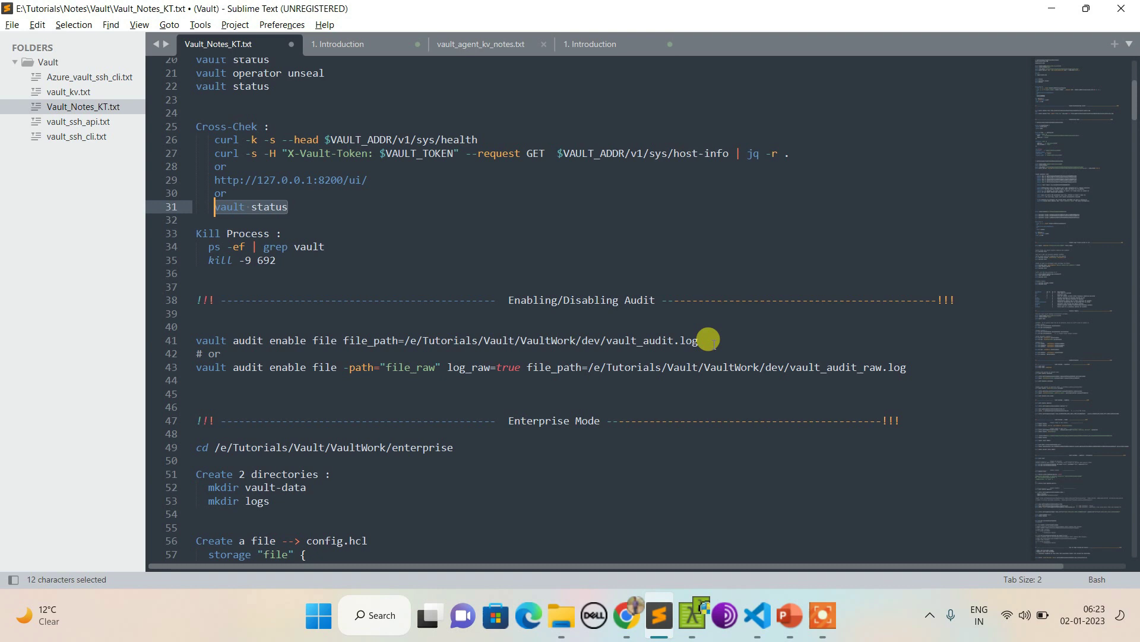
- Copy the file audit enable command from line 41 of the notes
{"action": "left_click", "coordinate": [599, 353]}
{"action": "double_click", "coordinate": [292, 341]}
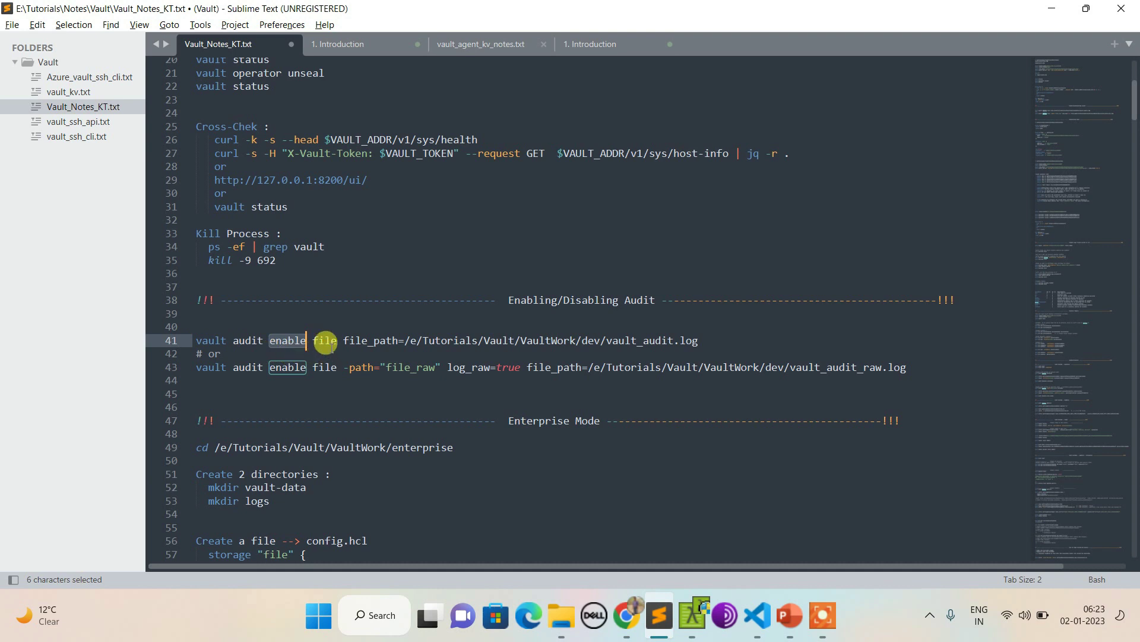
{"action": "double_click", "coordinate": [324, 341]}
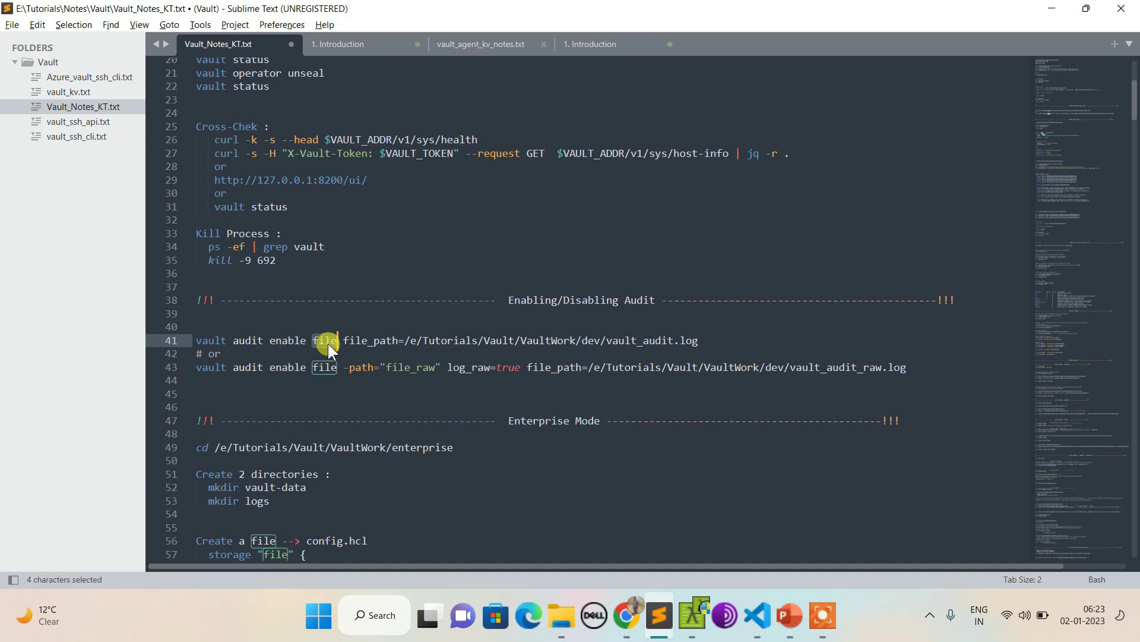
{"action": "left_click", "coordinate": [720, 340]}
{"action": "left_click", "coordinate": [561, 616]}
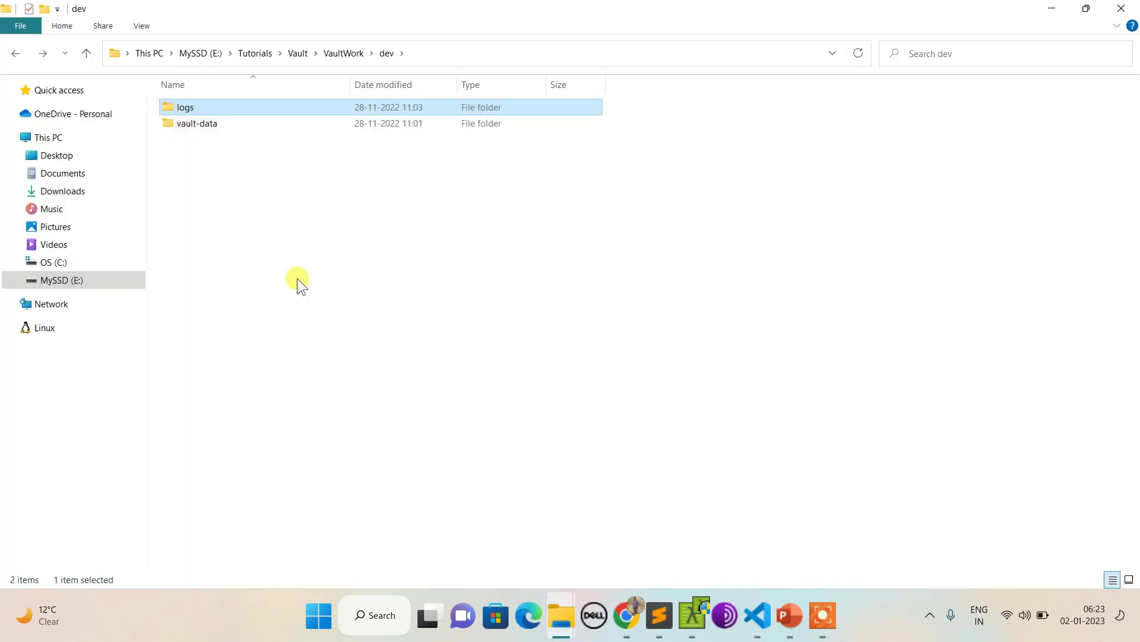
{"action": "left_click", "coordinate": [279, 289]}
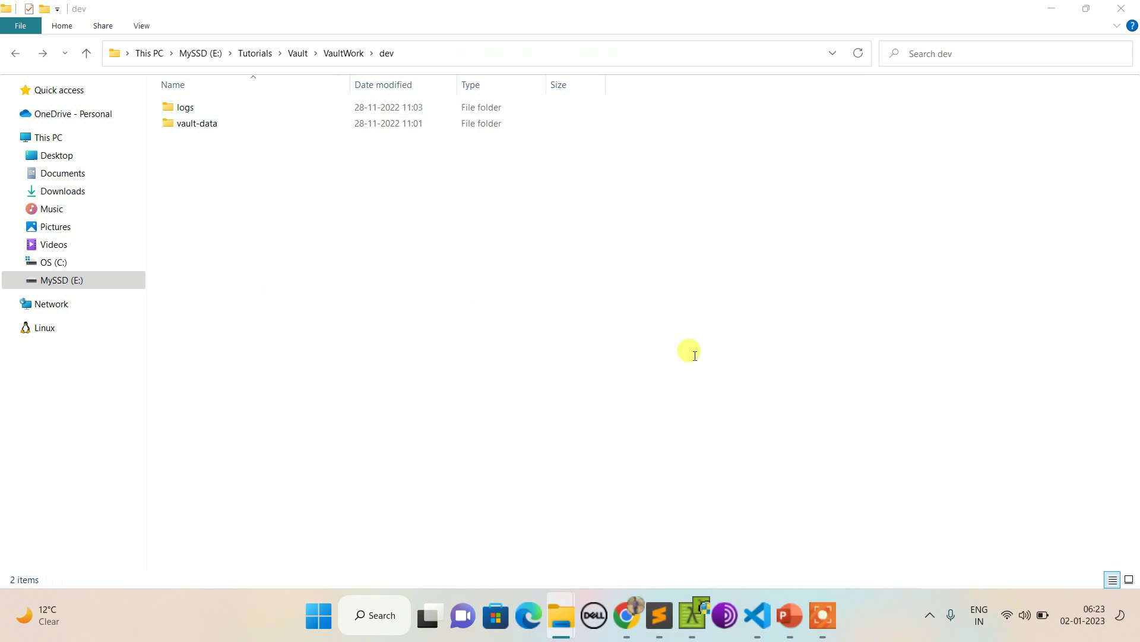
{"action": "key", "text": "alt+Tab"}
{"action": "left_click", "coordinate": [655, 340]}
{"action": "left_click", "coordinate": [691, 340]}
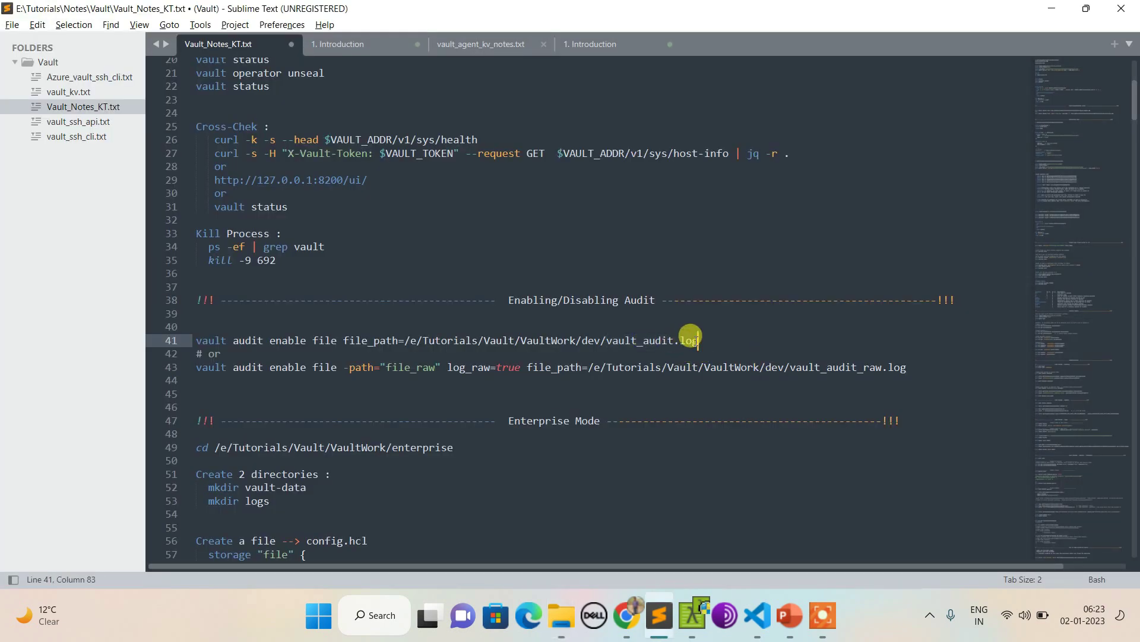
{"action": "left_click_drag", "start_coordinate": [699, 340], "coordinate": [195, 341]}
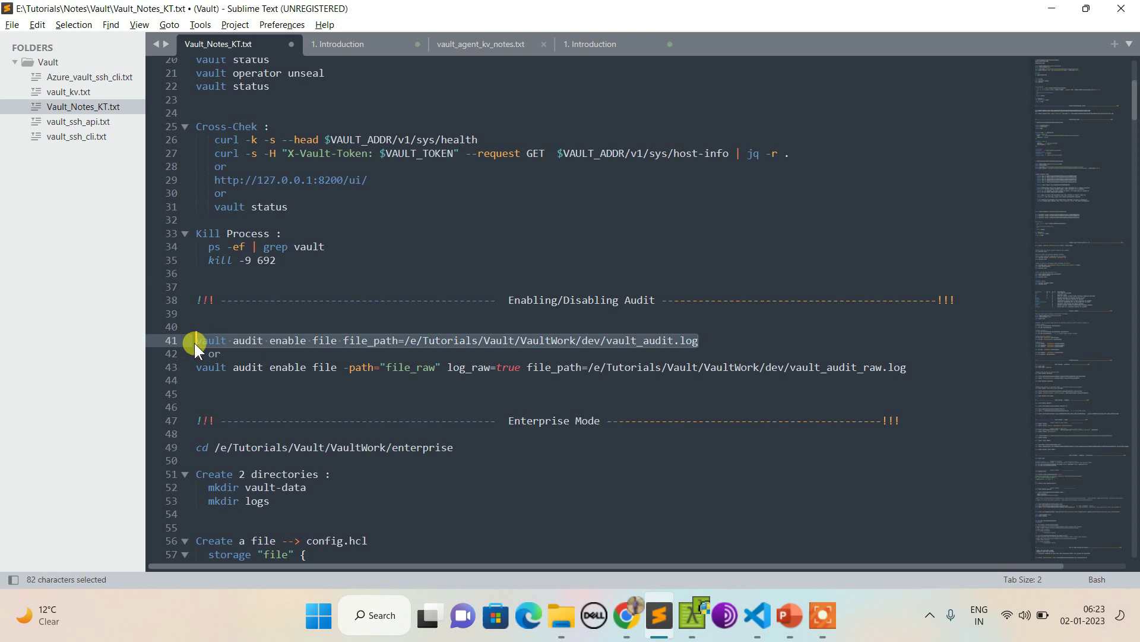
{"action": "key", "text": "ctrl+c"}
- Check the log_raw option on line 43, then recopy the audit enable command
{"action": "left_click", "coordinate": [497, 393]}
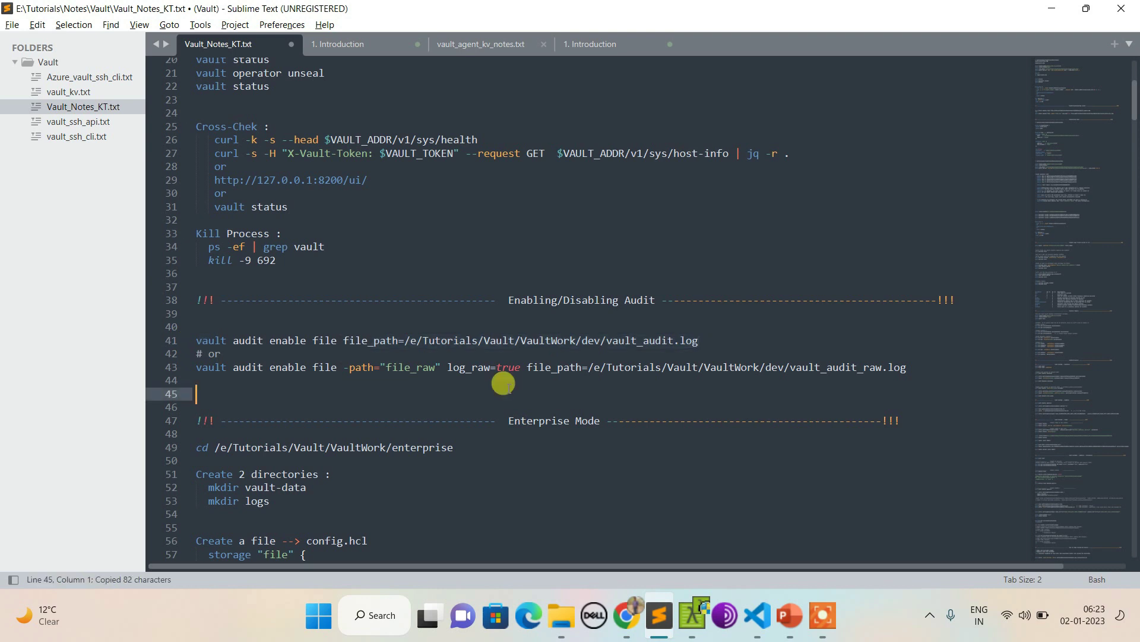
{"action": "double_click", "coordinate": [482, 367]}
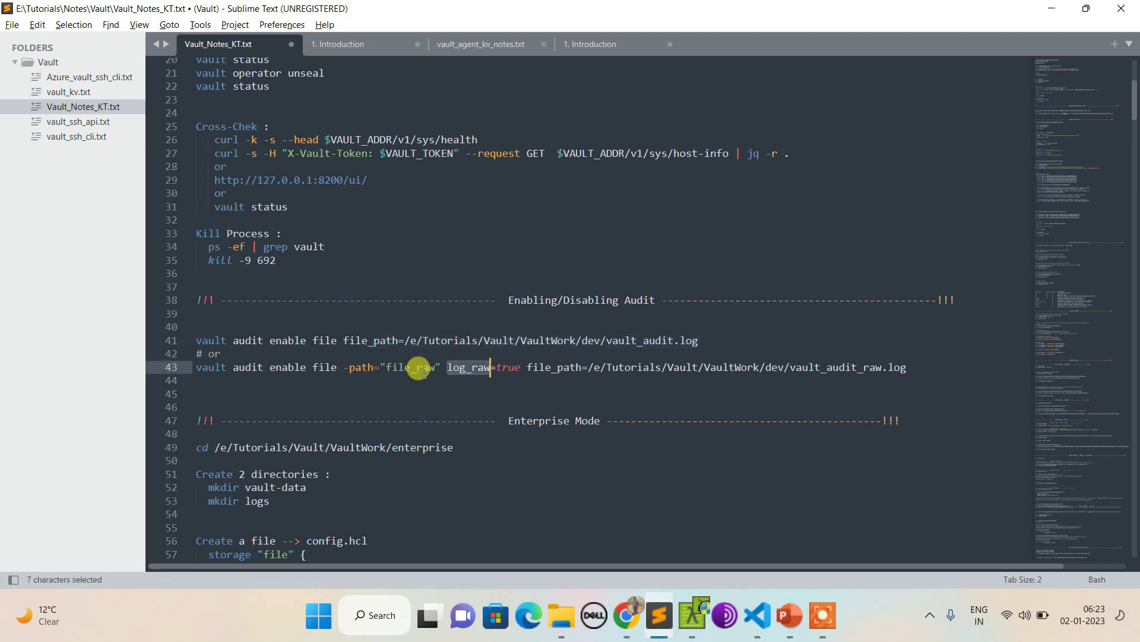
{"action": "left_click", "coordinate": [419, 367]}
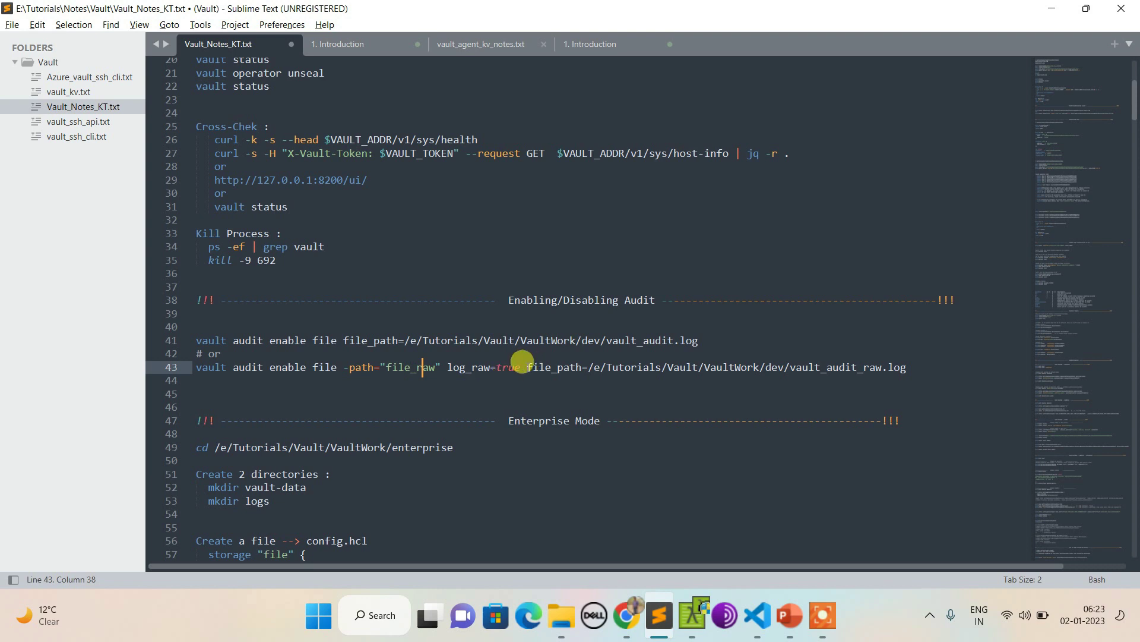
{"action": "left_click_drag", "start_coordinate": [494, 367], "coordinate": [437, 368]}
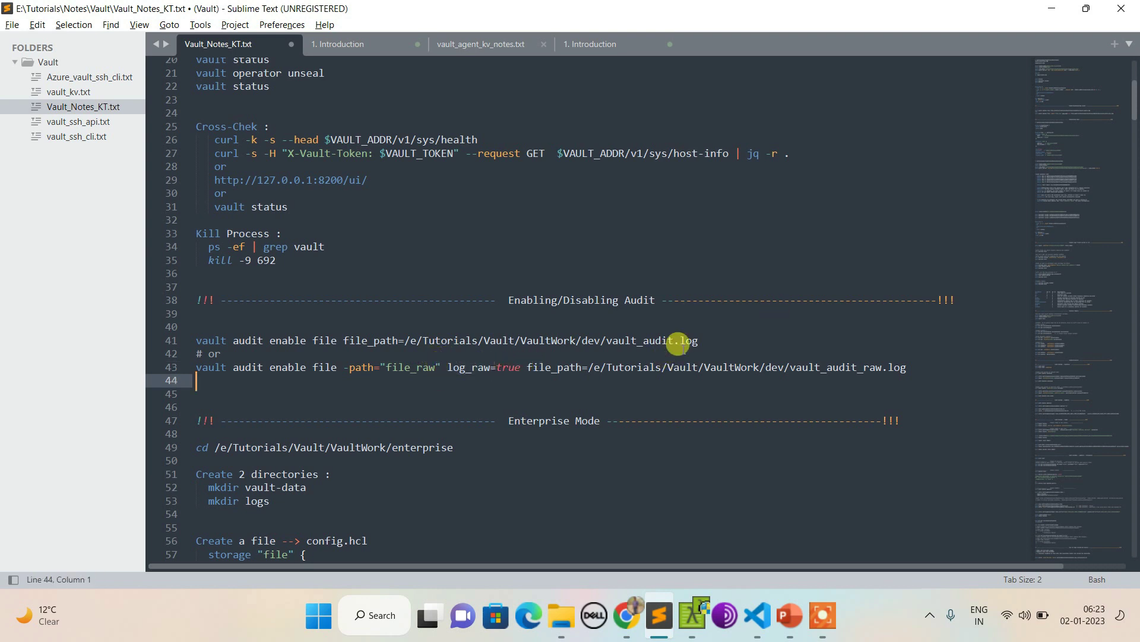
{"action": "mouse_move", "coordinate": [699, 341]}
{"action": "left_mouse_down"}
{"action": "mouse_move", "coordinate": [352, 320]}
{"action": "mouse_move", "coordinate": [198, 340]}
{"action": "left_mouse_up"}
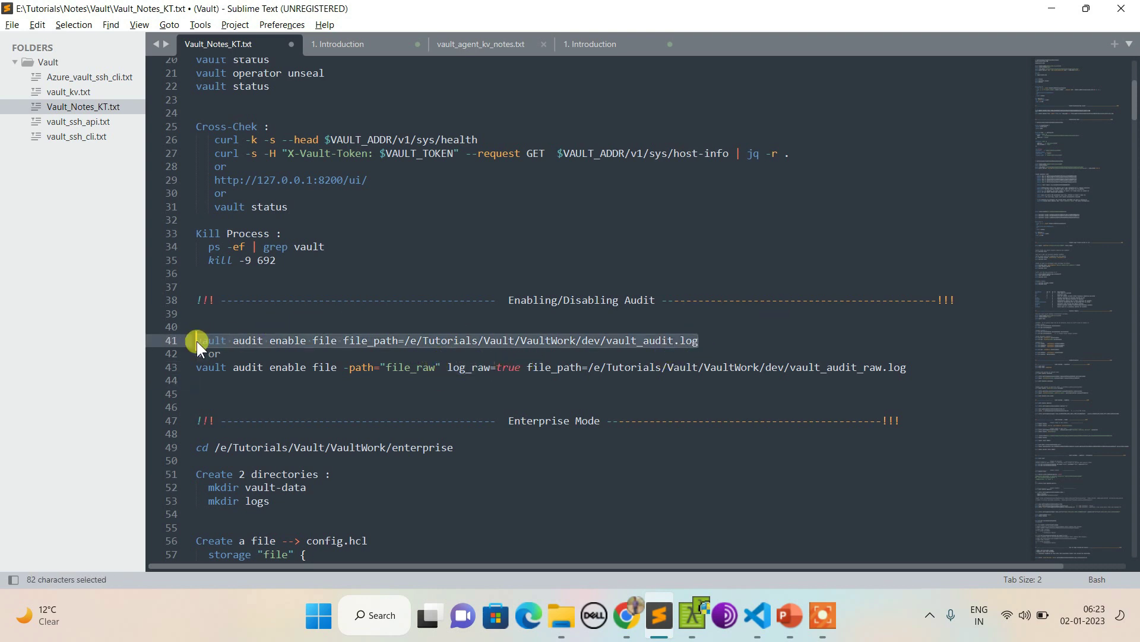
{"action": "key", "text": "ctrl+c"}
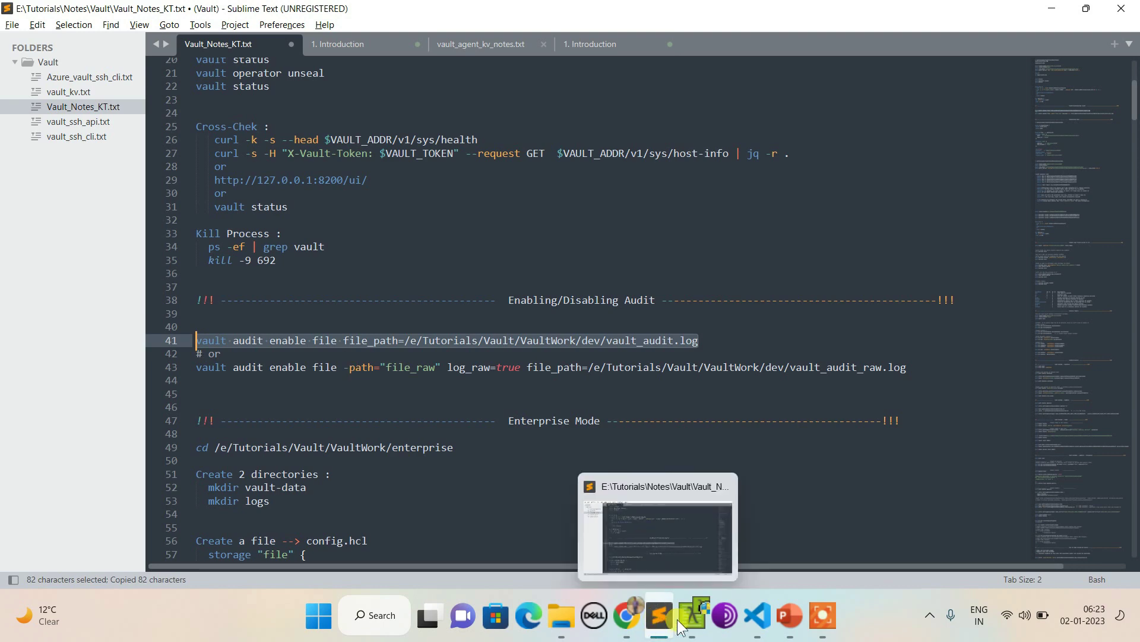
- Run the file audit enable command in Cmder
{"action": "left_click", "coordinate": [659, 615]}
{"action": "key", "text": "ctrl+v"}
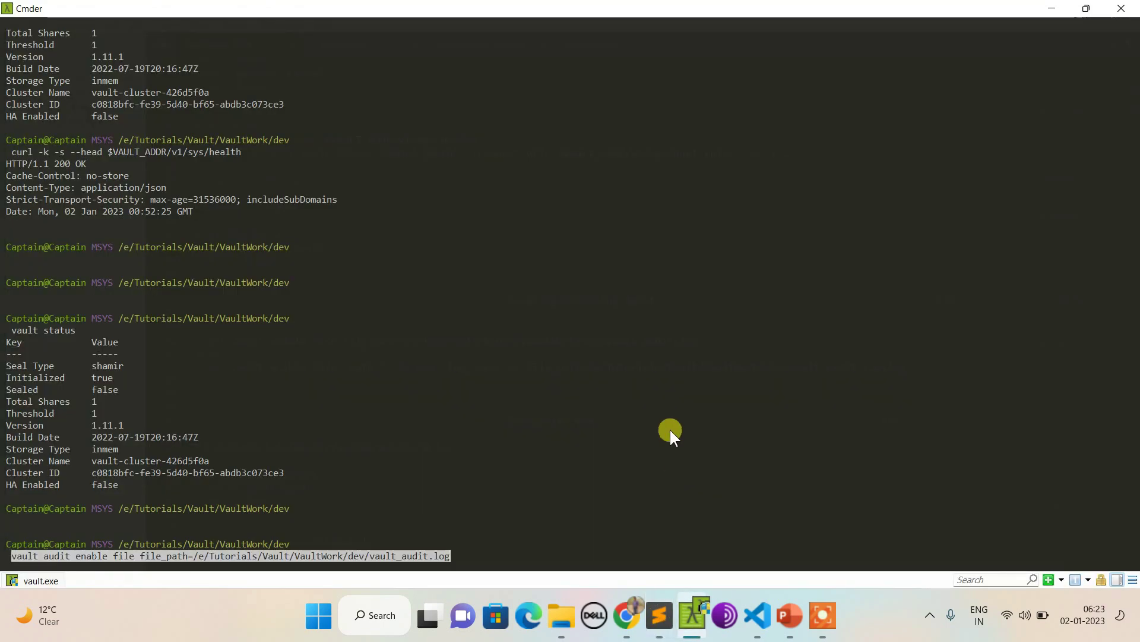
{"action": "key", "text": "Return"}
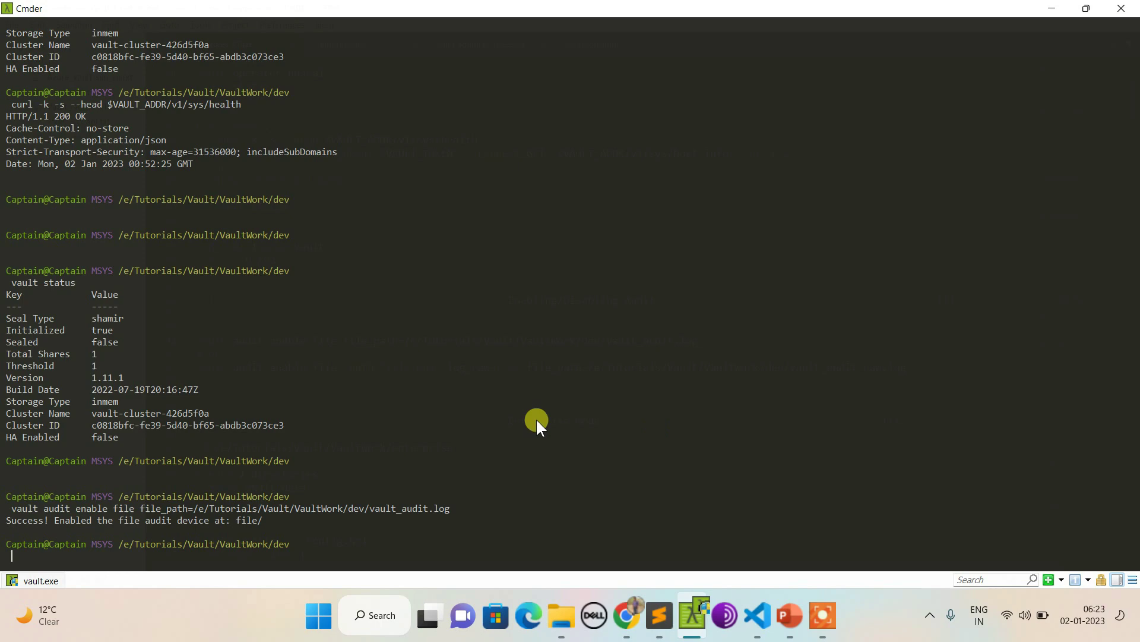
{"action": "key", "text": "alt+Tab"}
{"action": "key", "text": "alt"}
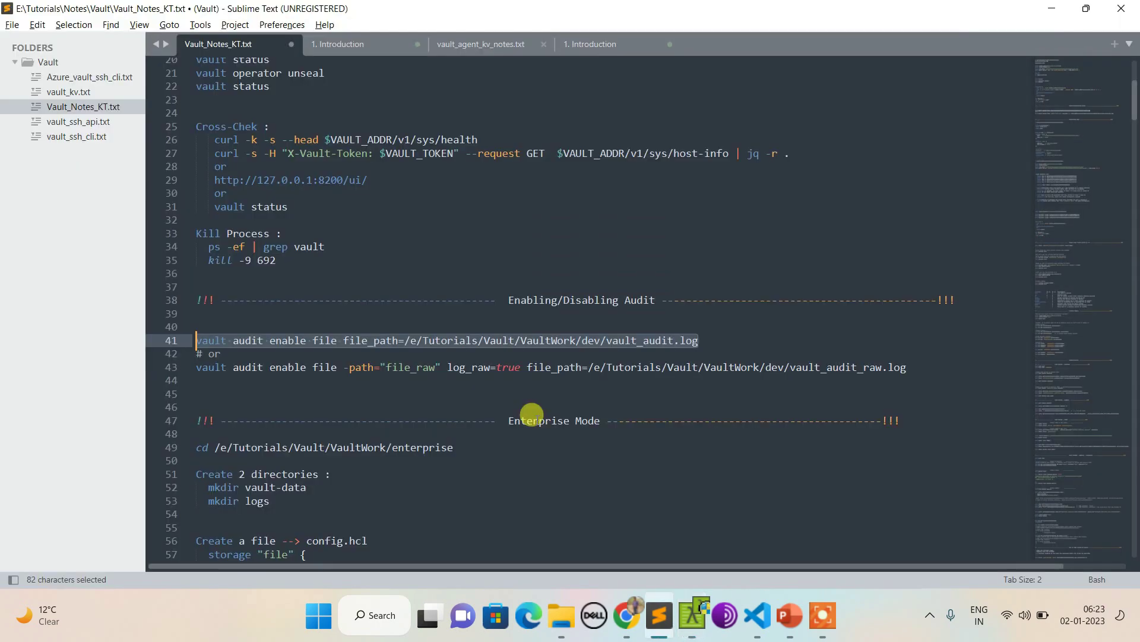
{"action": "key", "text": "alt+Tab"}
- Select the new vault_audit.log in the dev folder
{"action": "key", "text": "Tab"}
{"action": "key", "text": "alt"}
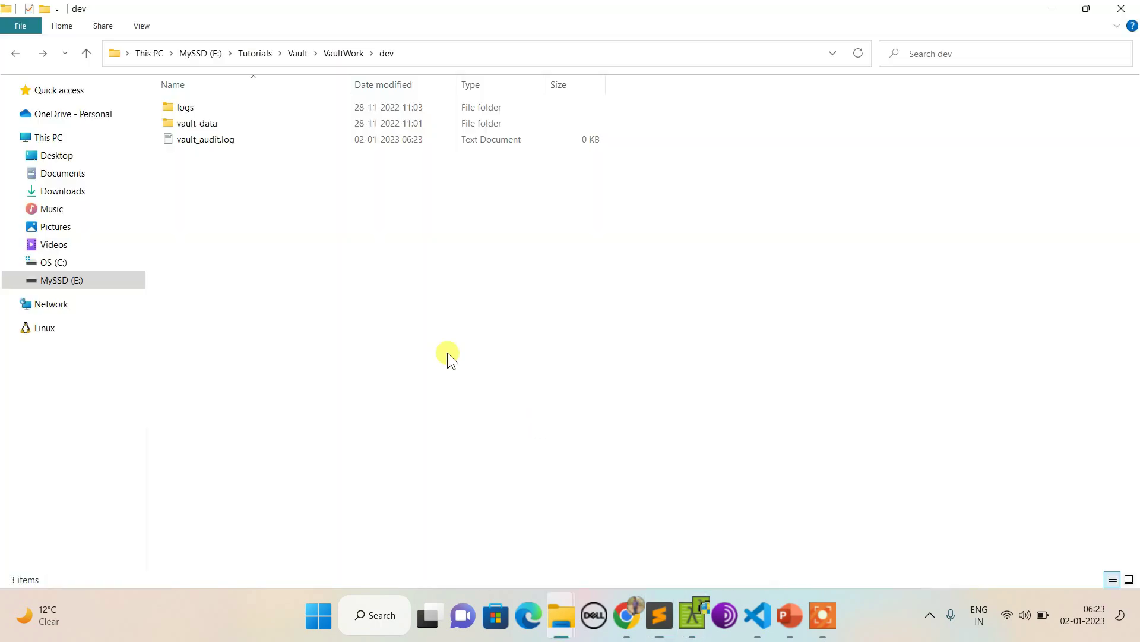
{"action": "left_click", "coordinate": [285, 139]}
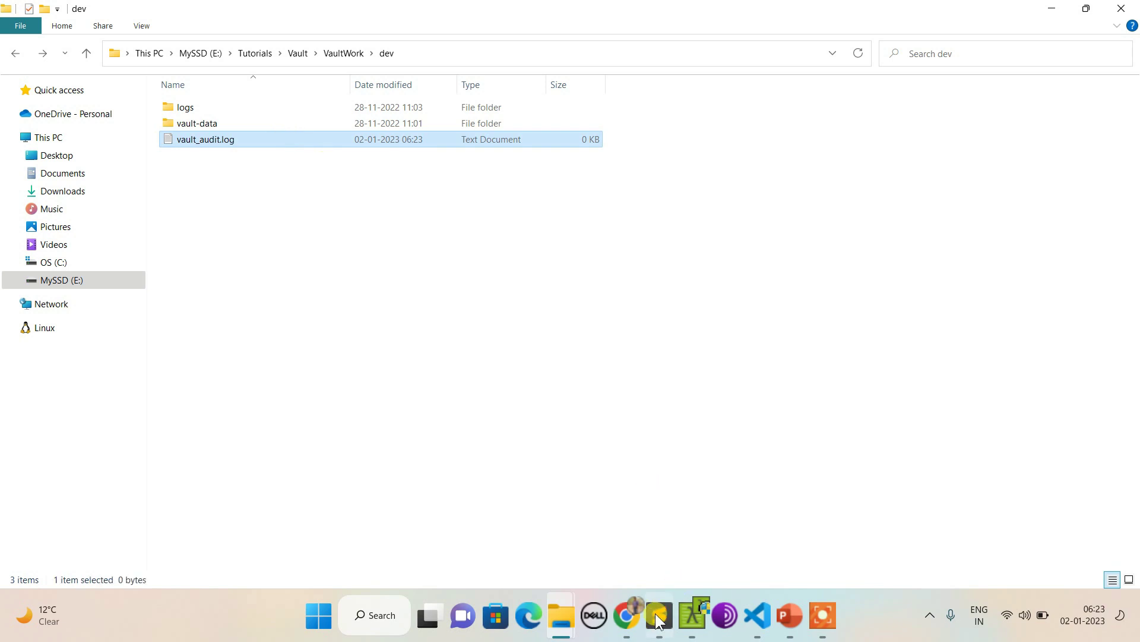
- Browse the Vault UI auth methods, policies, and secret/ configuration and secrets pages
{"action": "left_click", "coordinate": [630, 614]}
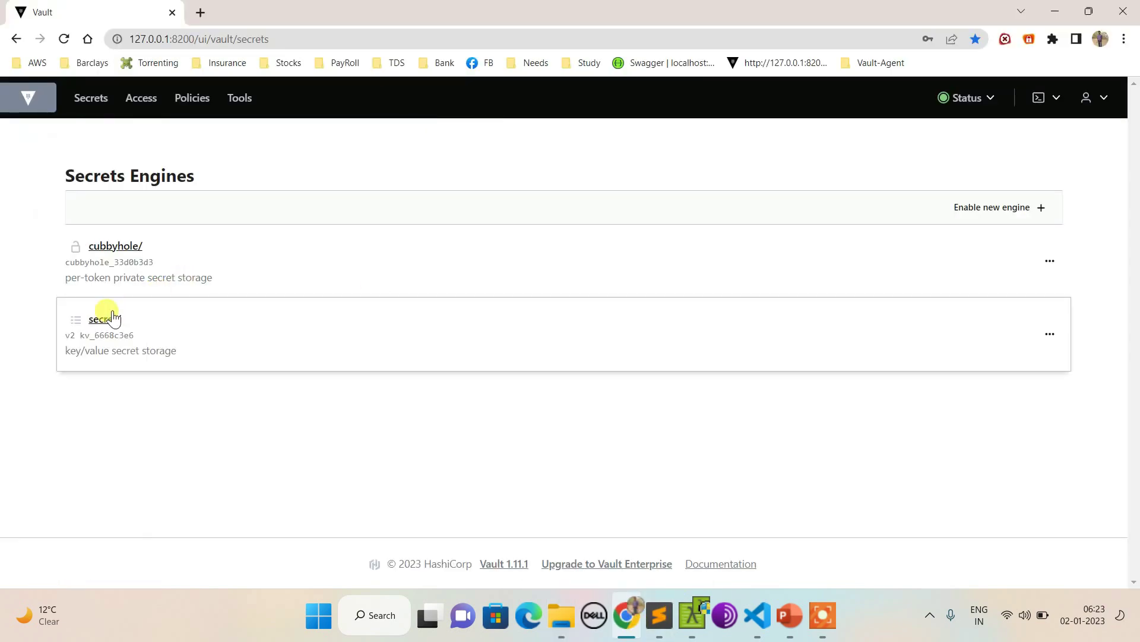
{"action": "left_click", "coordinate": [141, 97]}
{"action": "left_click", "coordinate": [191, 97]}
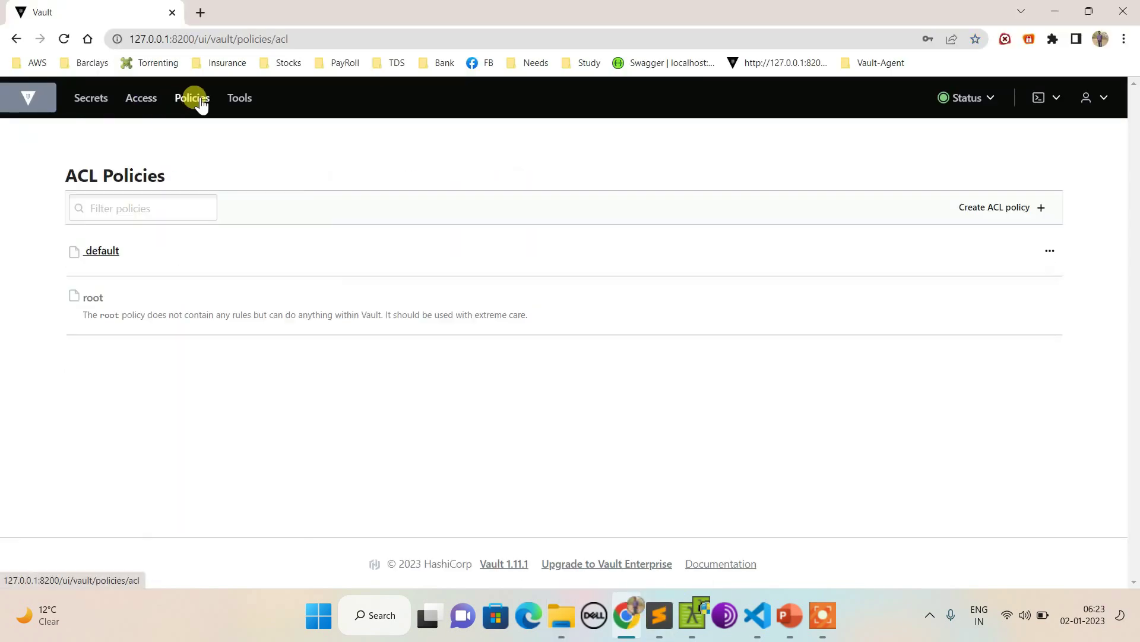
{"action": "left_click", "coordinate": [91, 98]}
{"action": "left_click", "coordinate": [104, 317]}
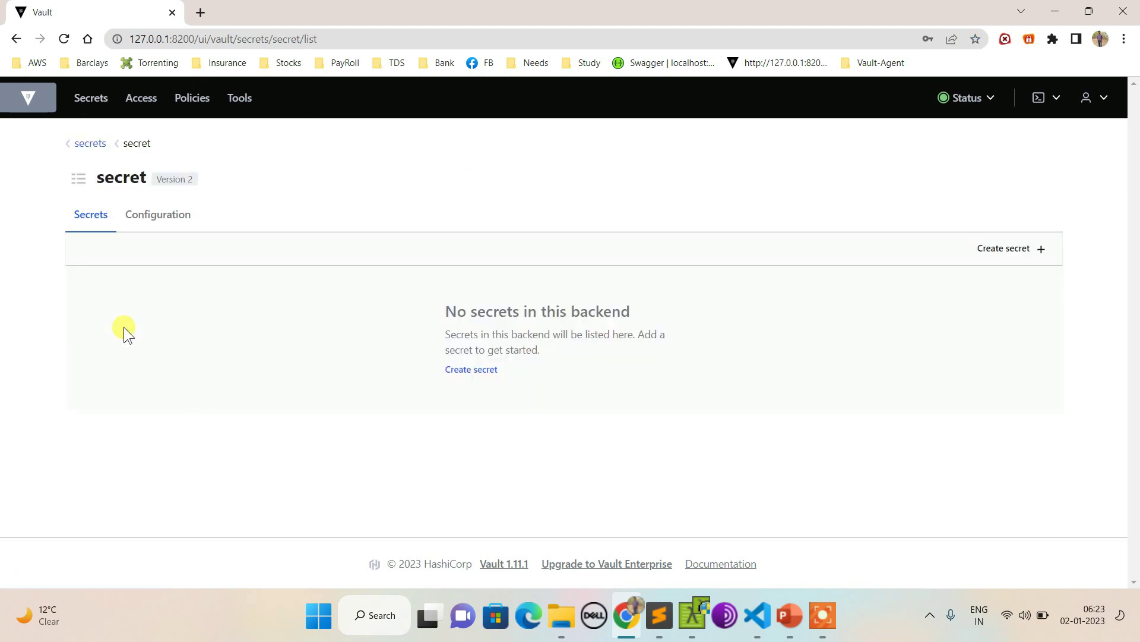
{"action": "left_click", "coordinate": [158, 214]}
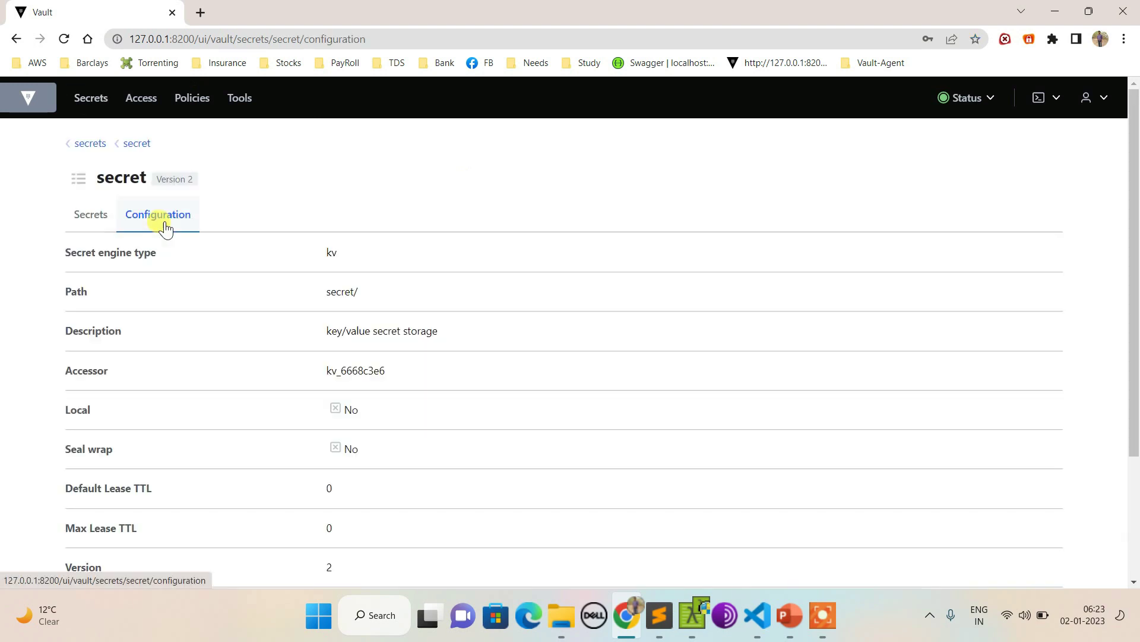
{"action": "left_click", "coordinate": [91, 214]}
- Refresh the dev folder and open the 22 KB vault_audit.log in Notepad
{"action": "key", "text": "alt+Tab"}
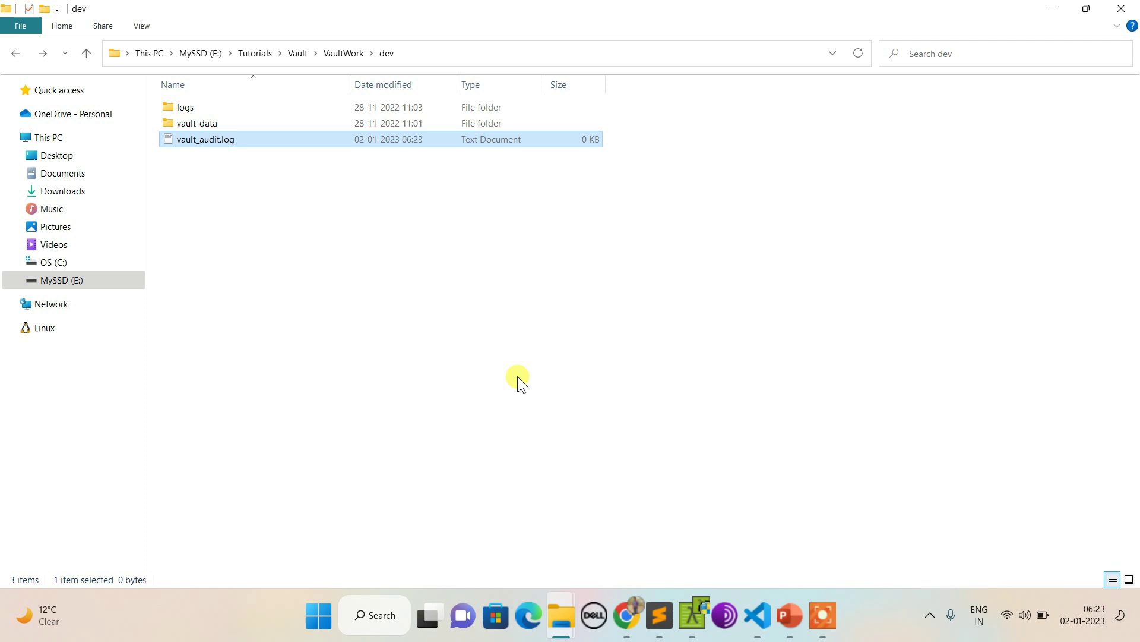
{"action": "left_click", "coordinate": [517, 376]}
{"action": "right_click", "coordinate": [518, 376]}
{"action": "left_click", "coordinate": [560, 141]}
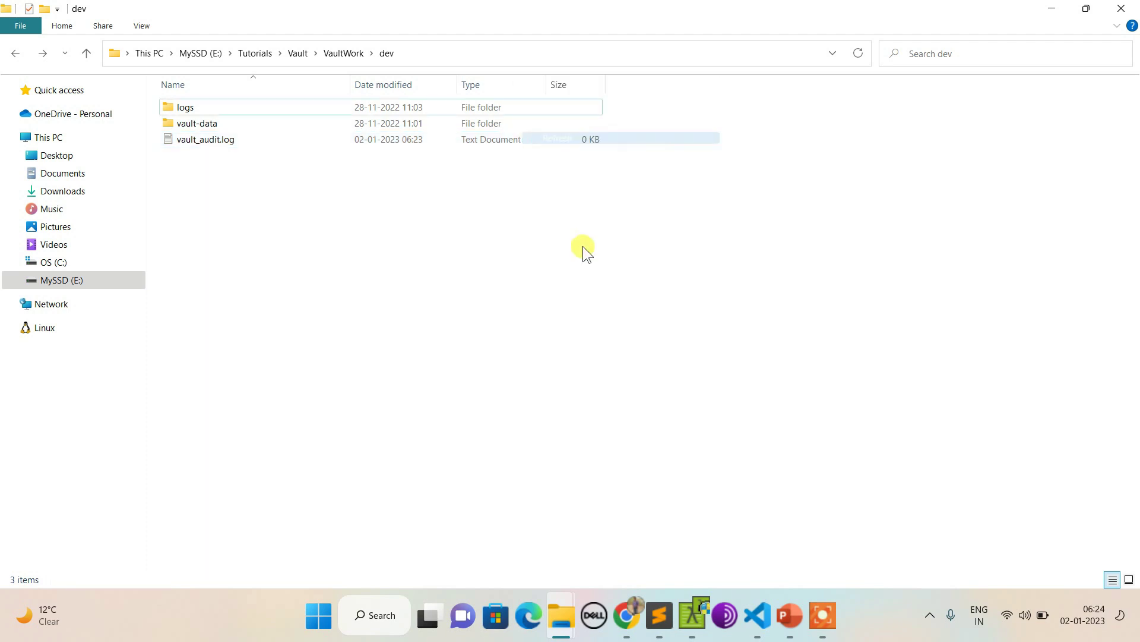
{"action": "right_click", "coordinate": [654, 134]}
{"action": "left_click", "coordinate": [733, 190]}
{"action": "left_click", "coordinate": [571, 141]}
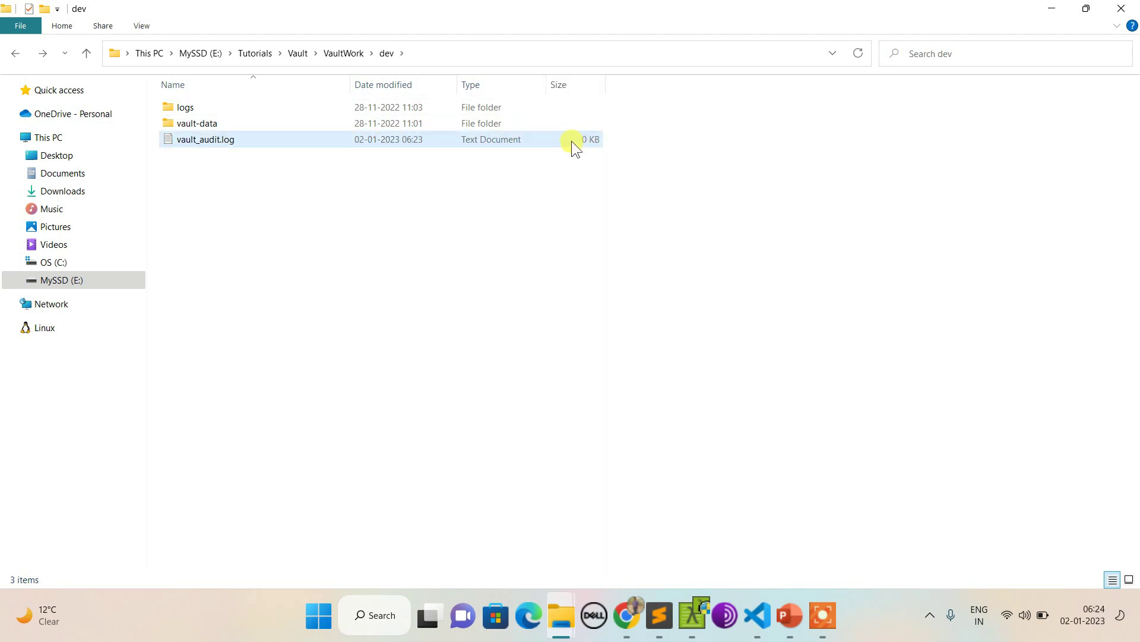
{"action": "double_click", "coordinate": [571, 141]}
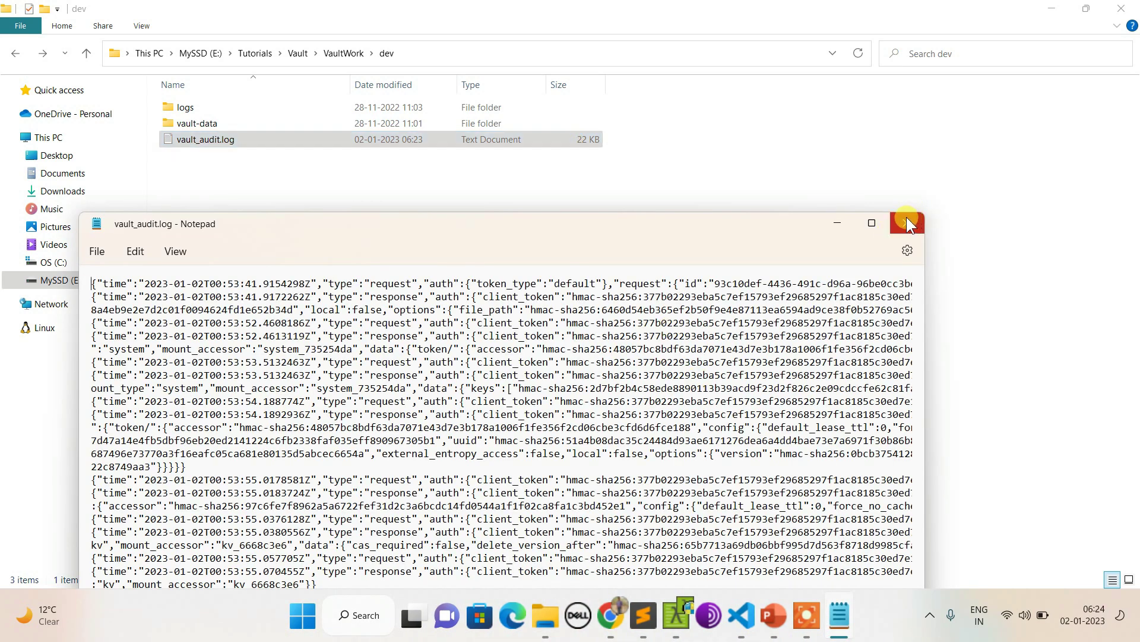
- Maximize the audit log and inspect an entry's hashed token accessor string
{"action": "double_click", "coordinate": [802, 222]}
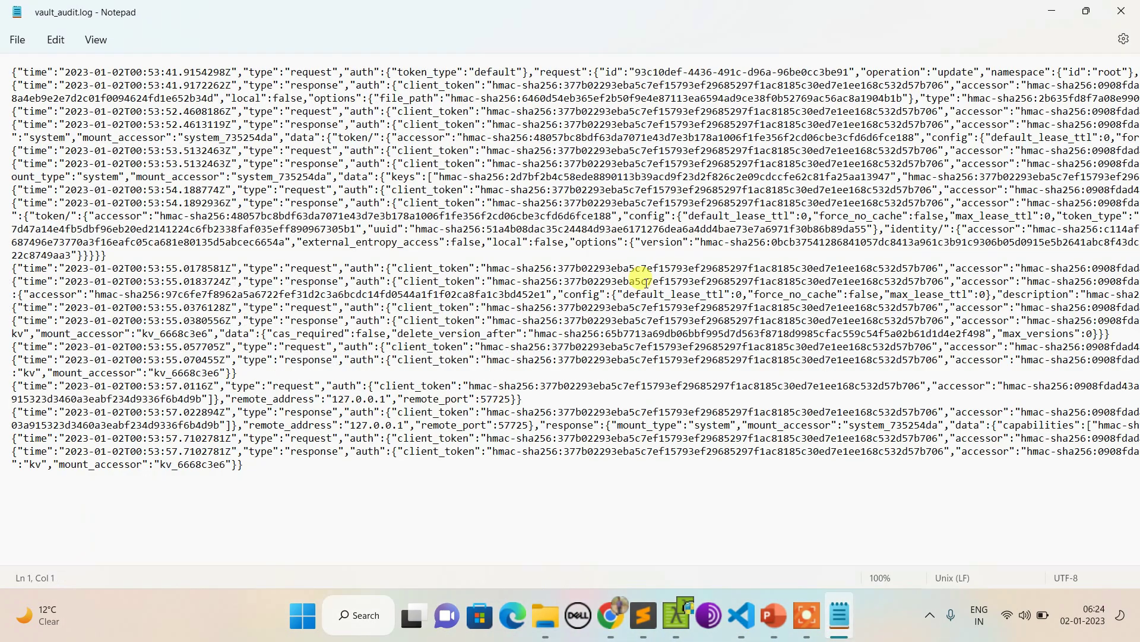
{"action": "left_click", "coordinate": [639, 278]}
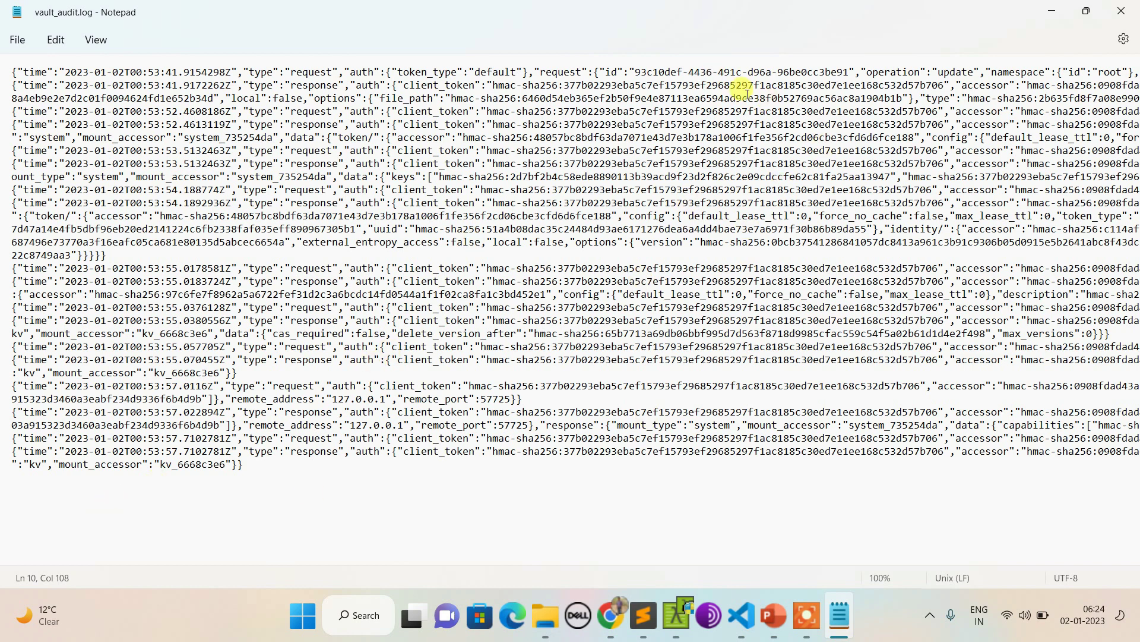
{"action": "triple_click", "coordinate": [17, 71]}
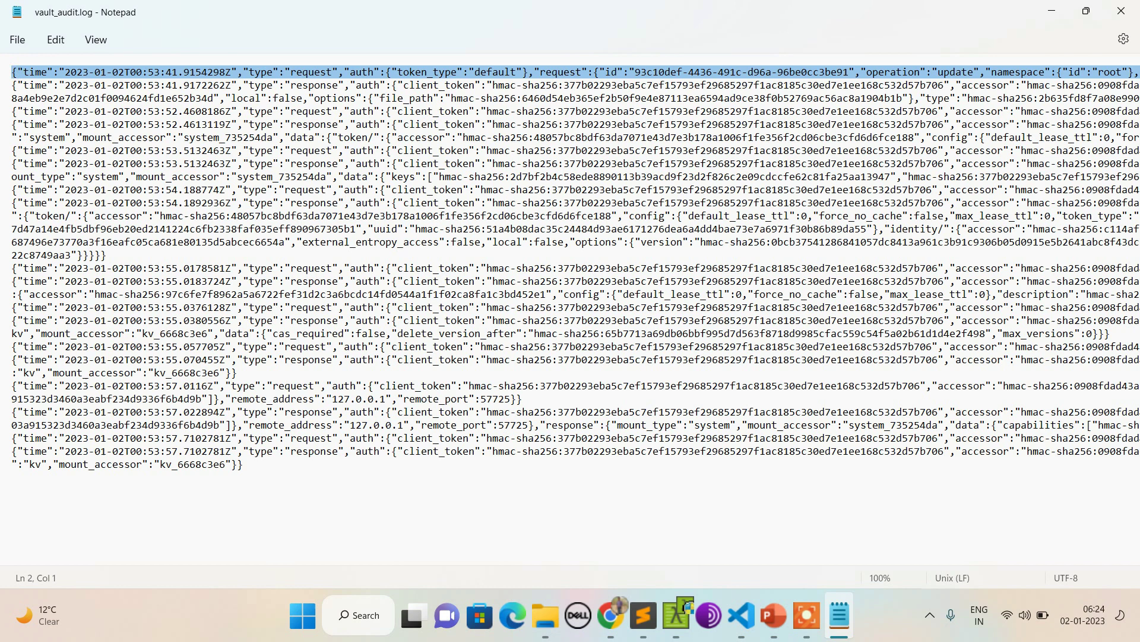
{"action": "left_click", "coordinate": [264, 110]}
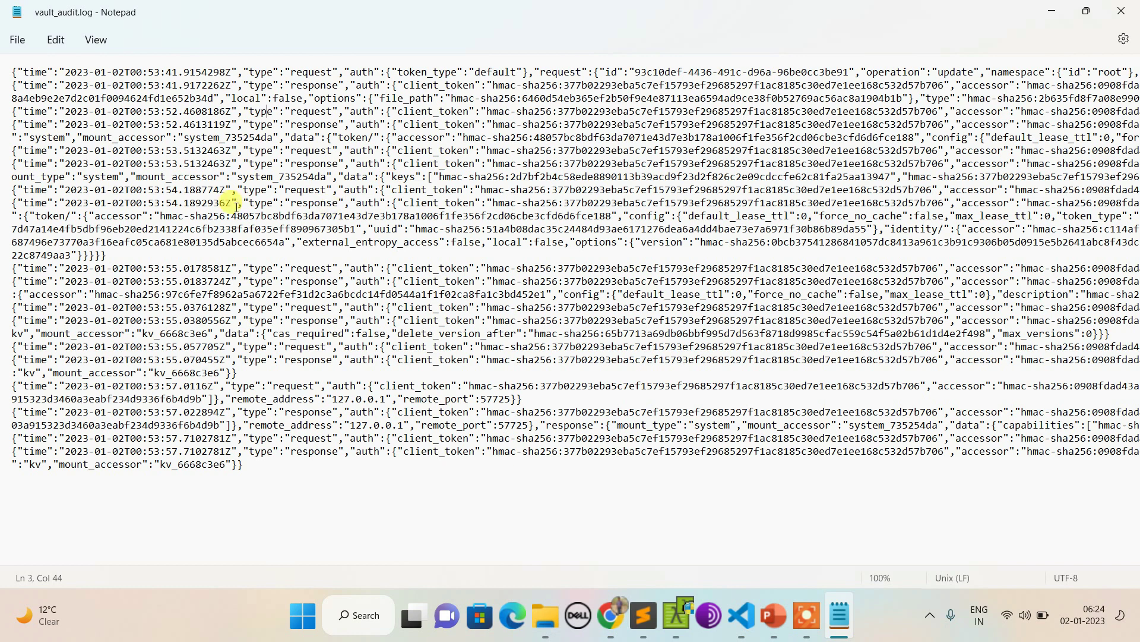
{"action": "double_click", "coordinate": [50, 216]}
{"action": "double_click", "coordinate": [267, 216]}
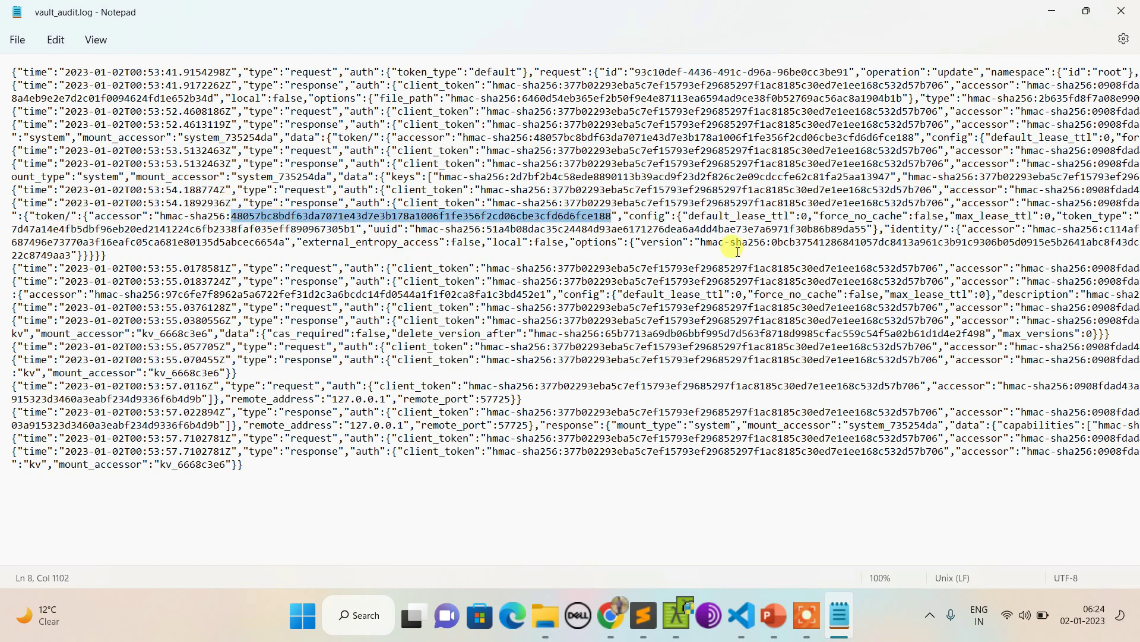
- Close vault_audit.log in Notepad
{"action": "left_click", "coordinate": [1121, 12]}
{"action": "left_click", "coordinate": [627, 211]}
{"action": "right_click", "coordinate": [654, 248]}
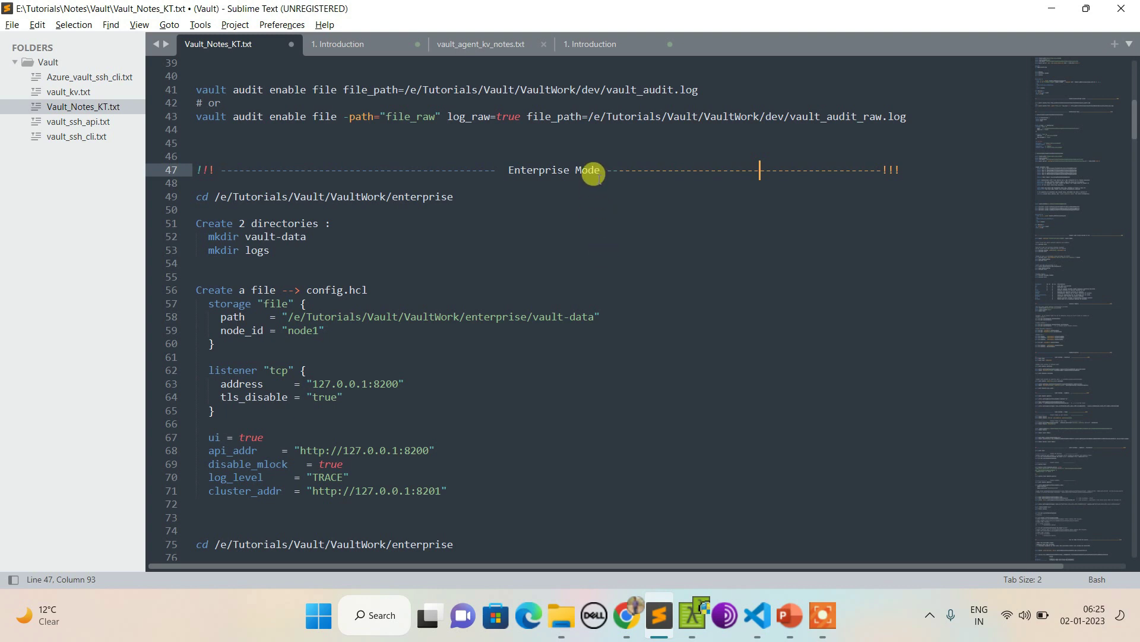
{"action": "scroll", "coordinate": [500, 396], "scroll_direction": "up", "scroll_amount": 4}
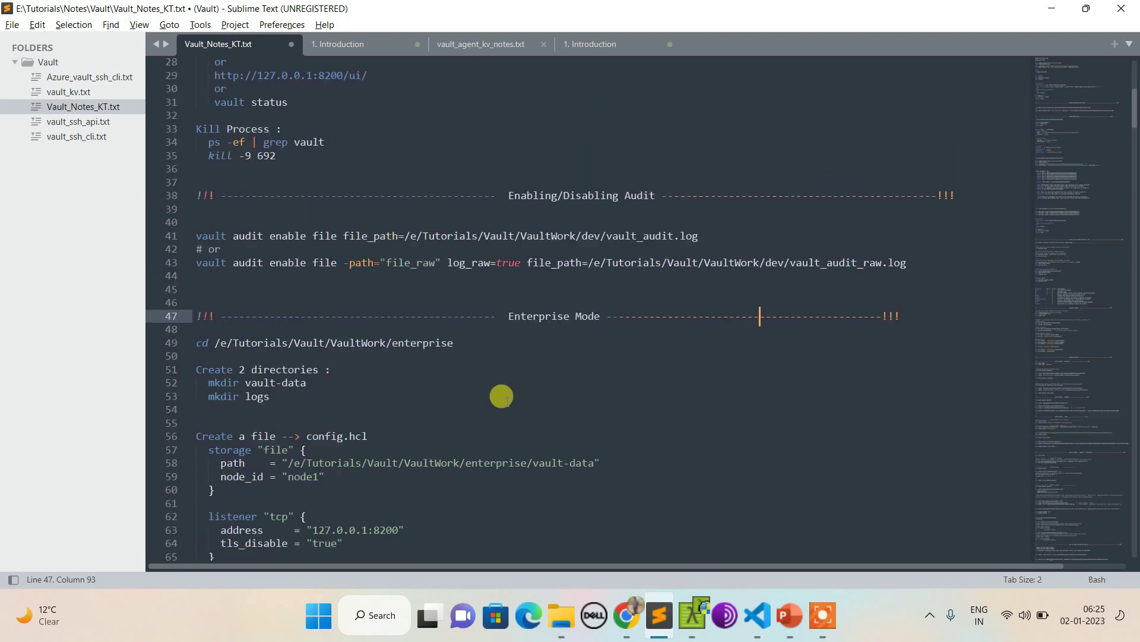
- Run 'ps -ef | grep vault' in Cmder to list the Vault process
{"action": "left_click_drag", "start_coordinate": [326, 142], "coordinate": [209, 142]}
{"action": "key", "text": "ctrl+c"}
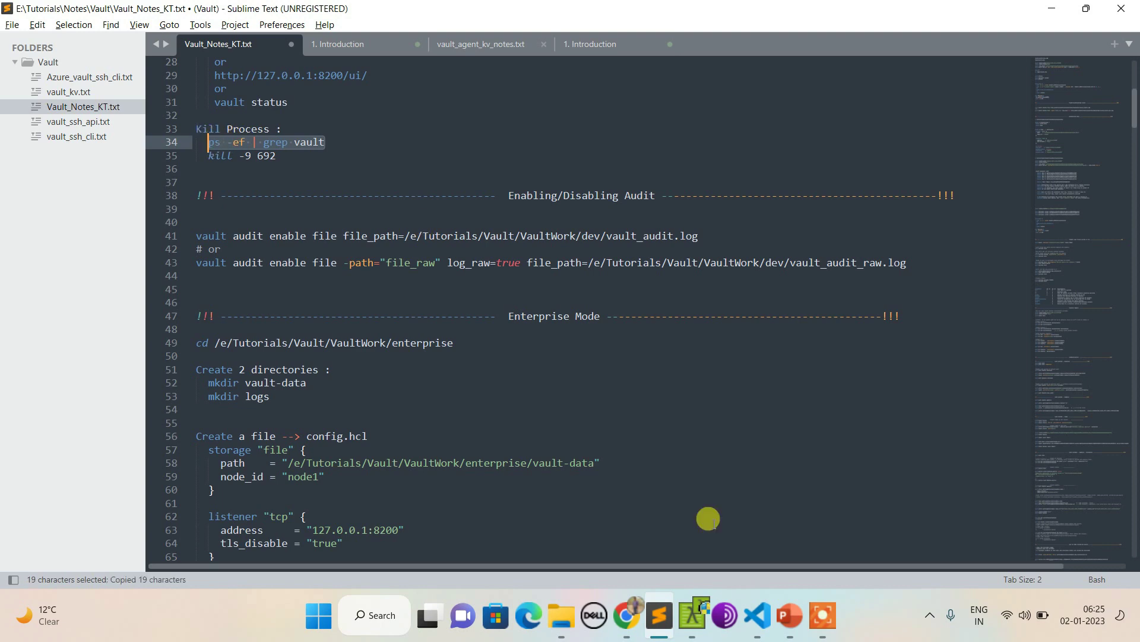
{"action": "left_click", "coordinate": [694, 613]}
{"action": "key", "text": "ctrl+v"}
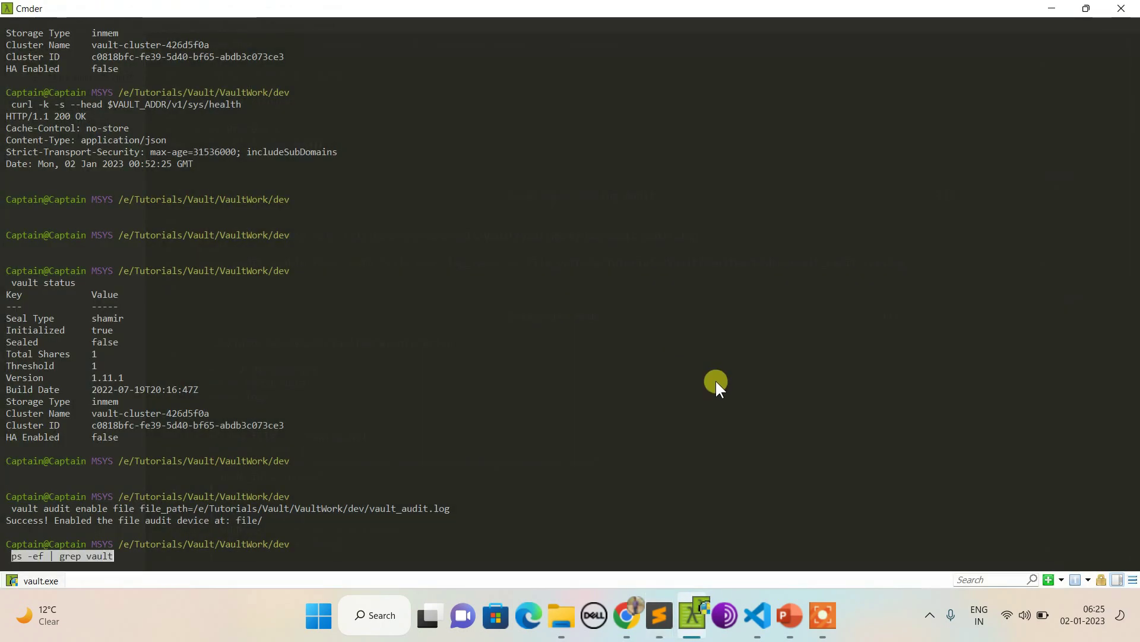
{"action": "key", "text": "Return"}
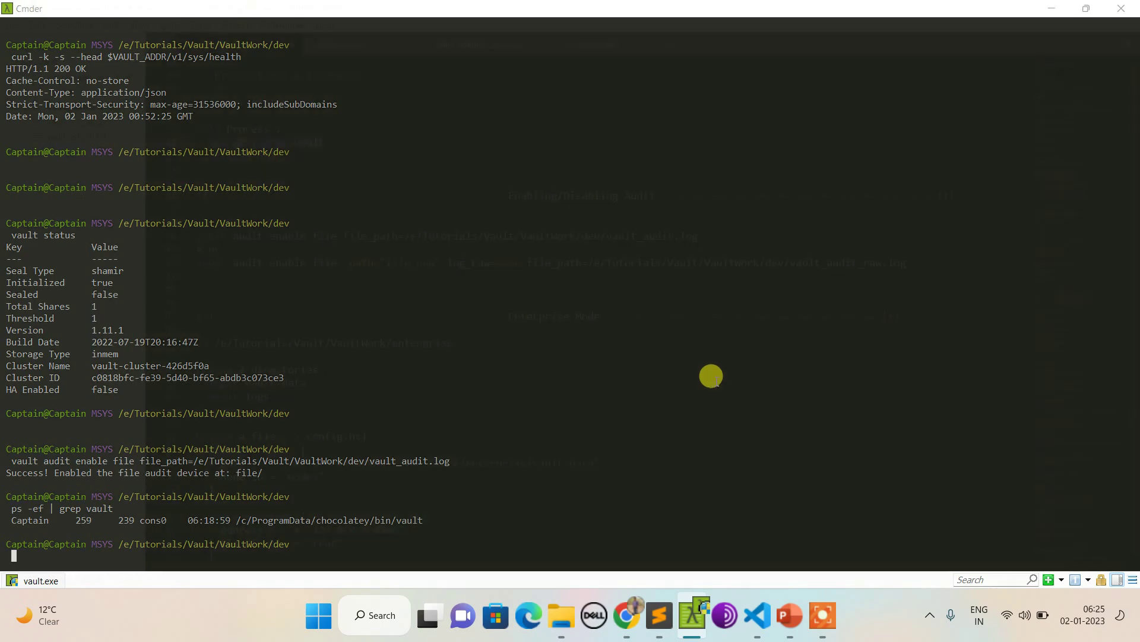
- Kill the Vault process with kill -9 259
{"action": "key", "text": "alt+Tab"}
{"action": "key", "text": "alt+Tab"}
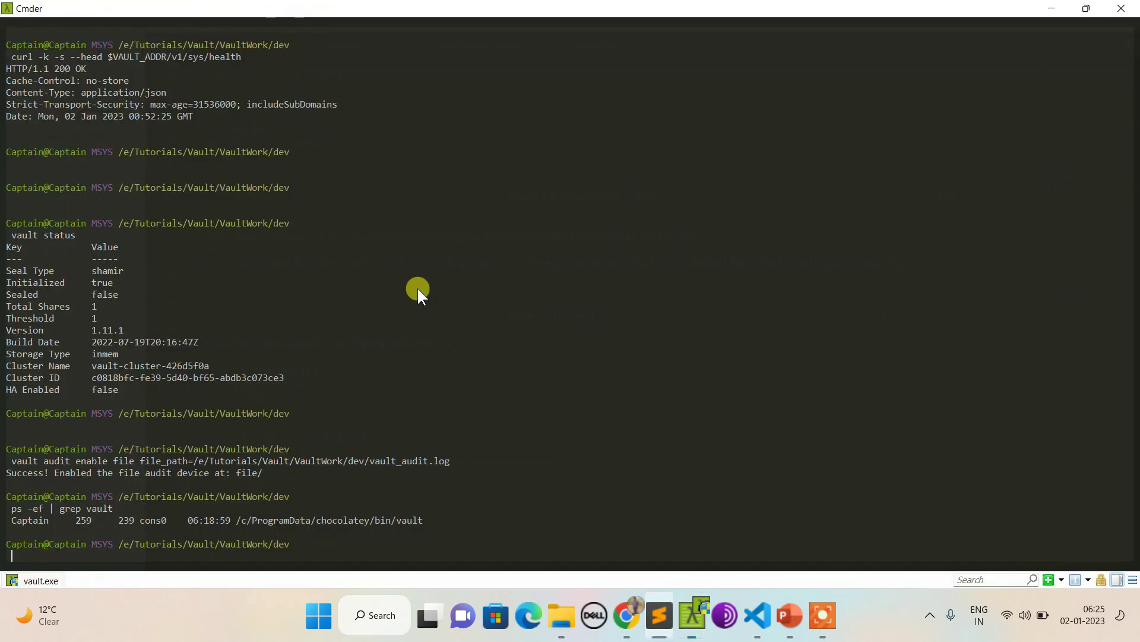
{"action": "type", "text": "kill -"}
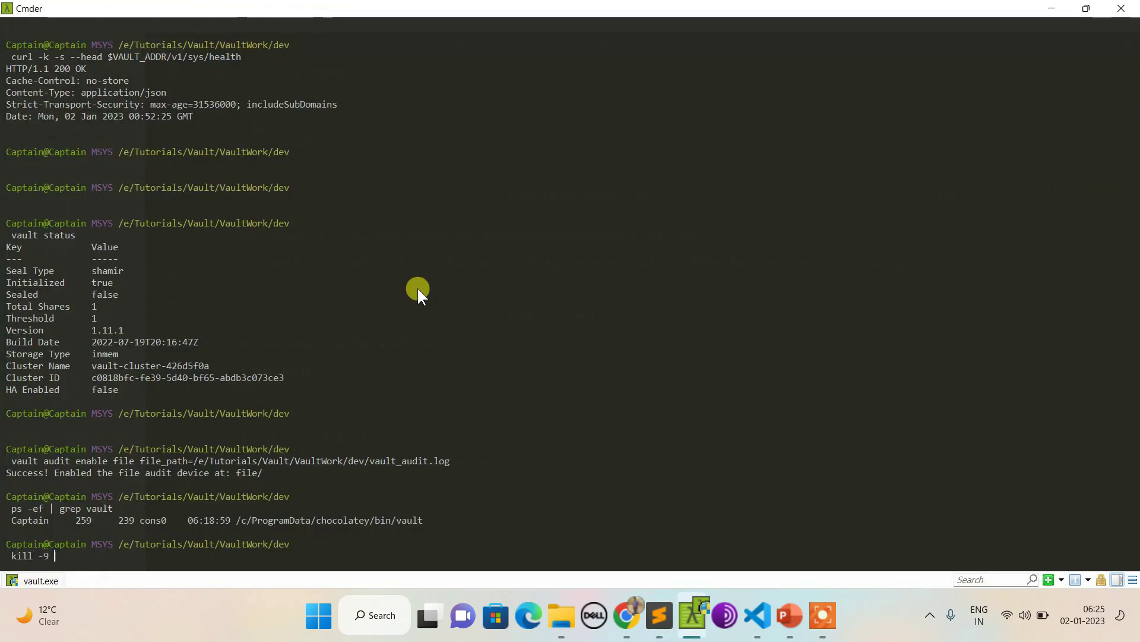
{"action": "type", "text": "9 "}
{"action": "type", "text": "259"}
{"action": "key", "text": "Return"}
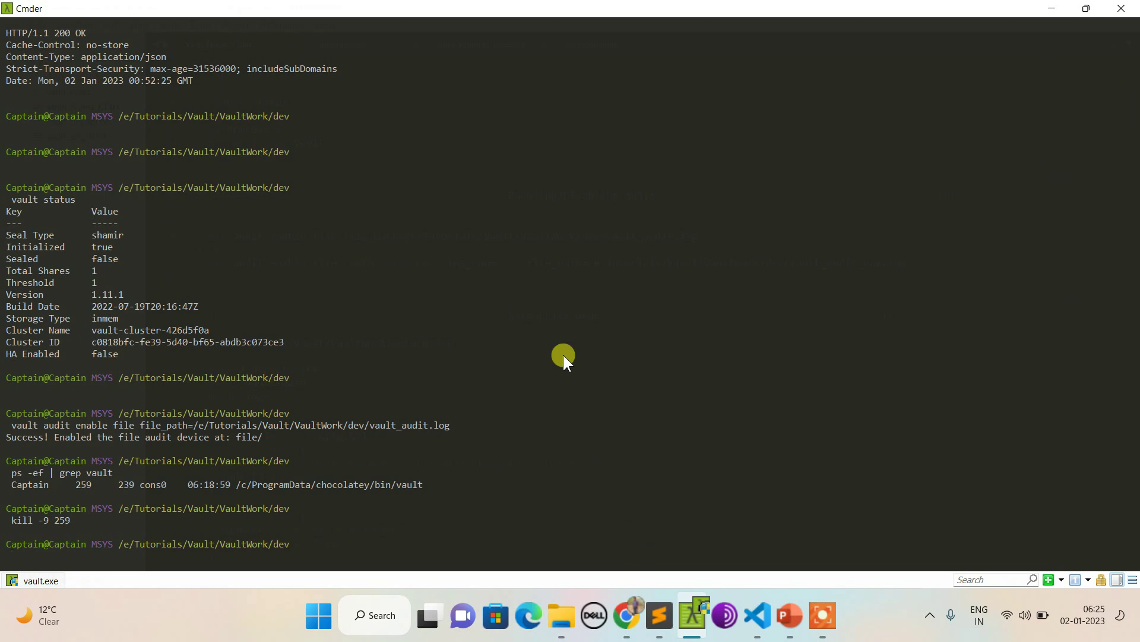
{"action": "left_click", "coordinate": [629, 613]}
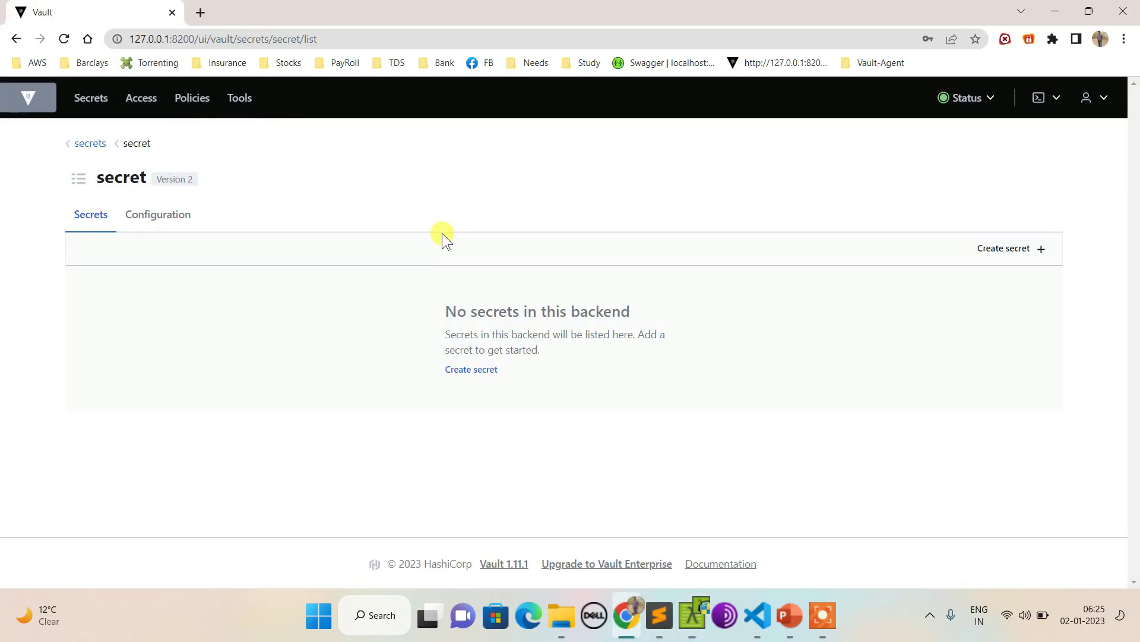
- End vault.exe's process tree in Task Manager; Chrome now reports 127.0.0.1 refused to connect
{"action": "left_click", "coordinate": [65, 38]}
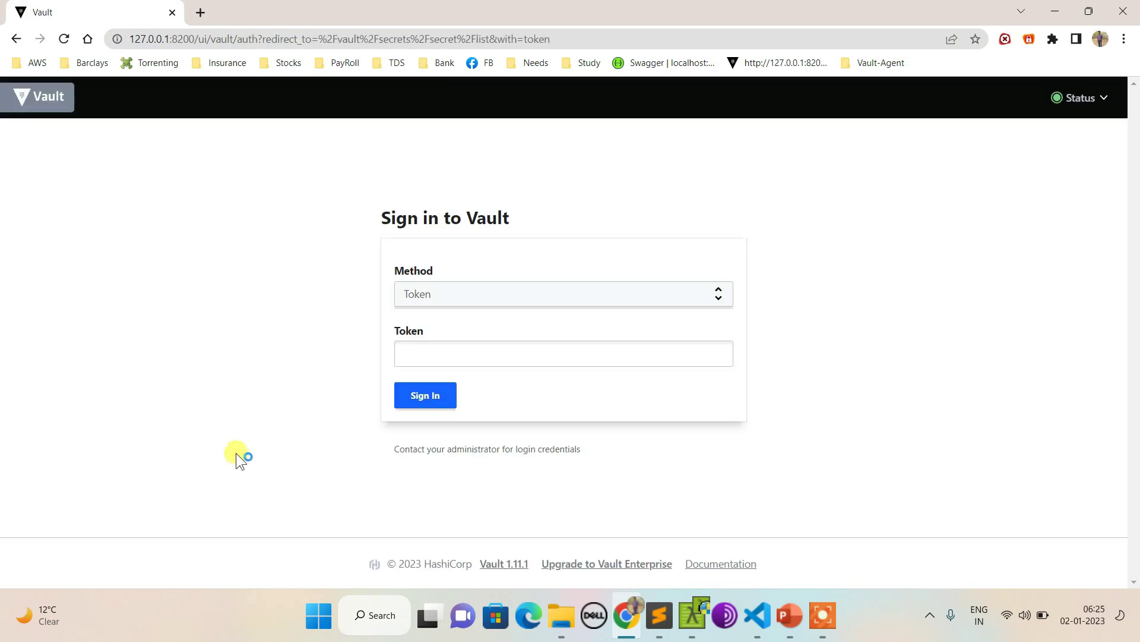
{"action": "key", "text": "ctrl+shift+Escape"}
{"action": "left_click", "coordinate": [446, 147]}
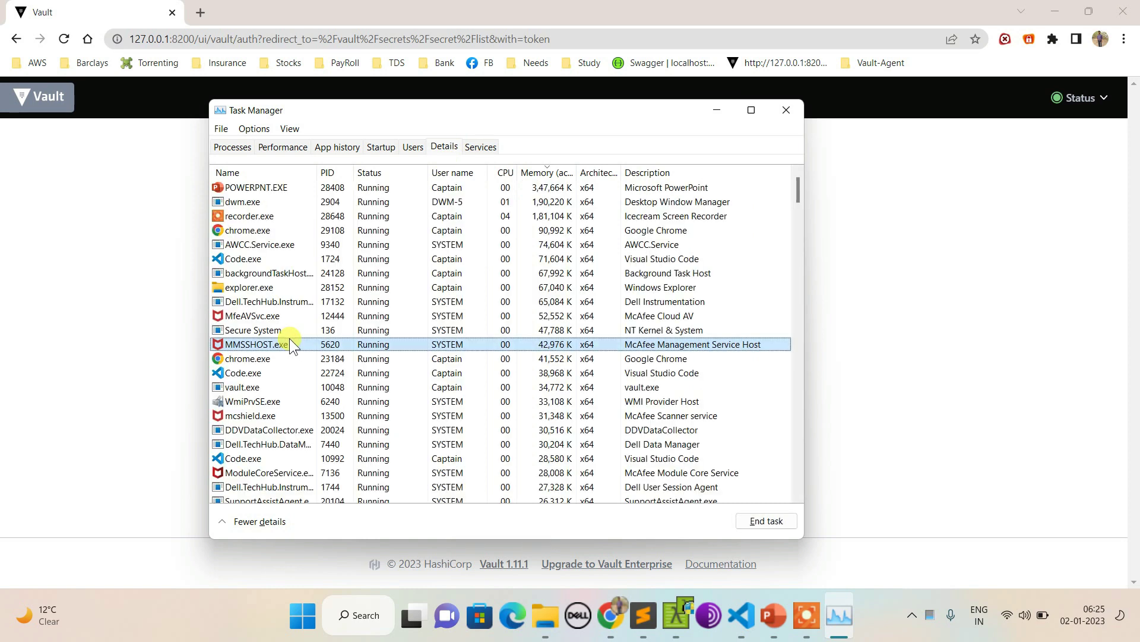
{"action": "right_click", "coordinate": [236, 388]}
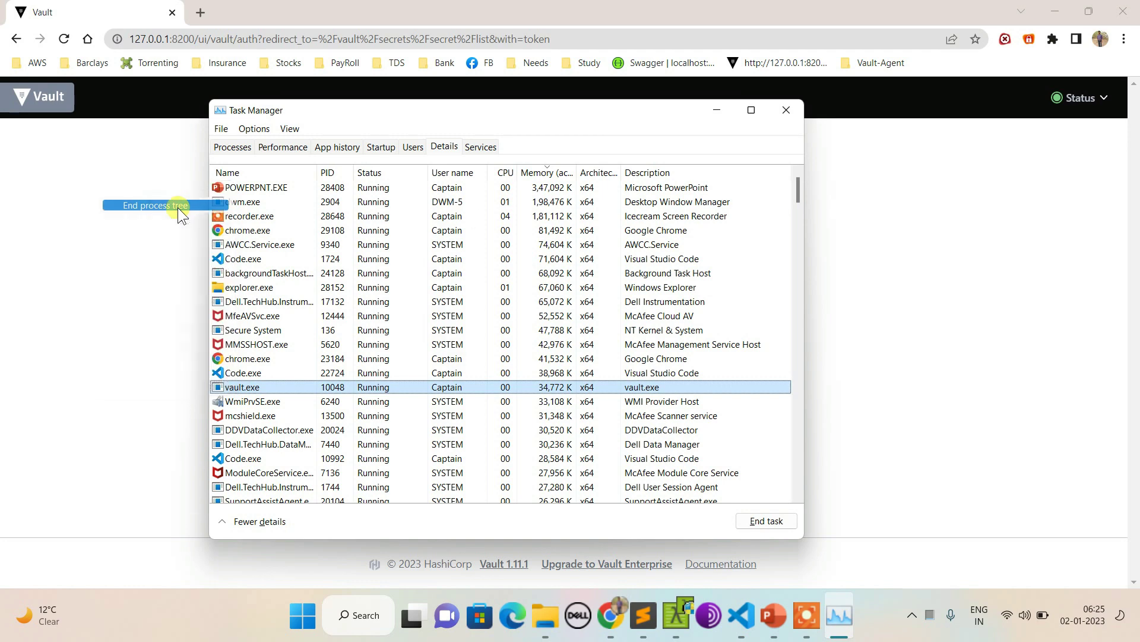
{"action": "left_click", "coordinate": [155, 206]}
{"action": "left_click", "coordinate": [585, 335]}
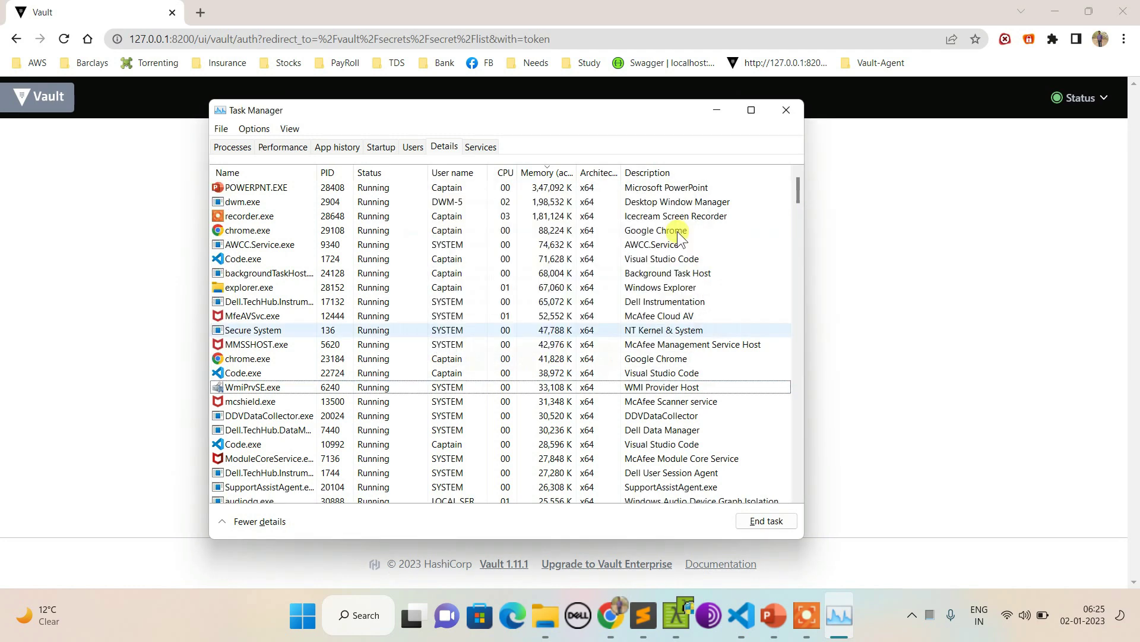
{"action": "left_click", "coordinate": [716, 109]}
{"action": "left_click", "coordinate": [64, 38]}
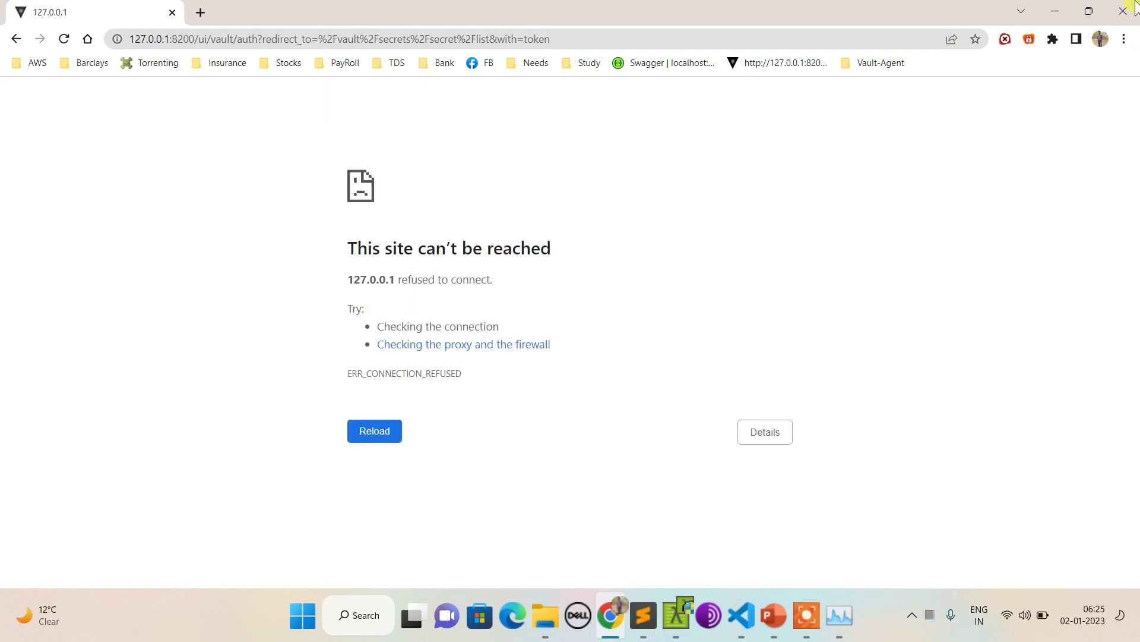
{"action": "left_click", "coordinate": [1055, 11]}
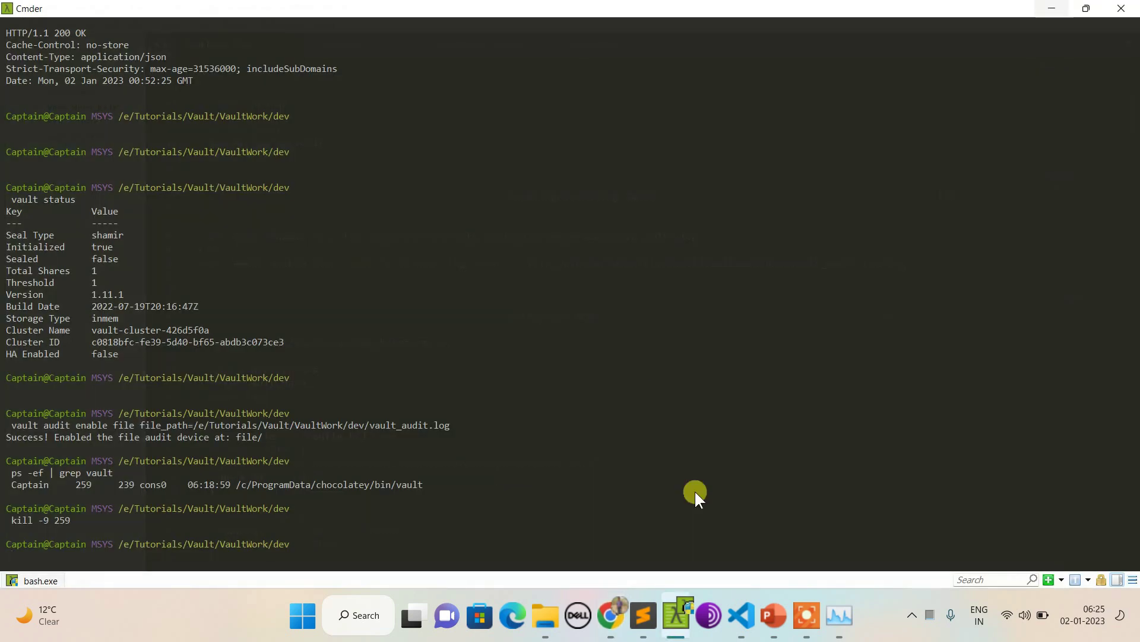
- Review the Enterprise Mode heading and storage block in the notes
{"action": "left_click", "coordinate": [643, 613]}
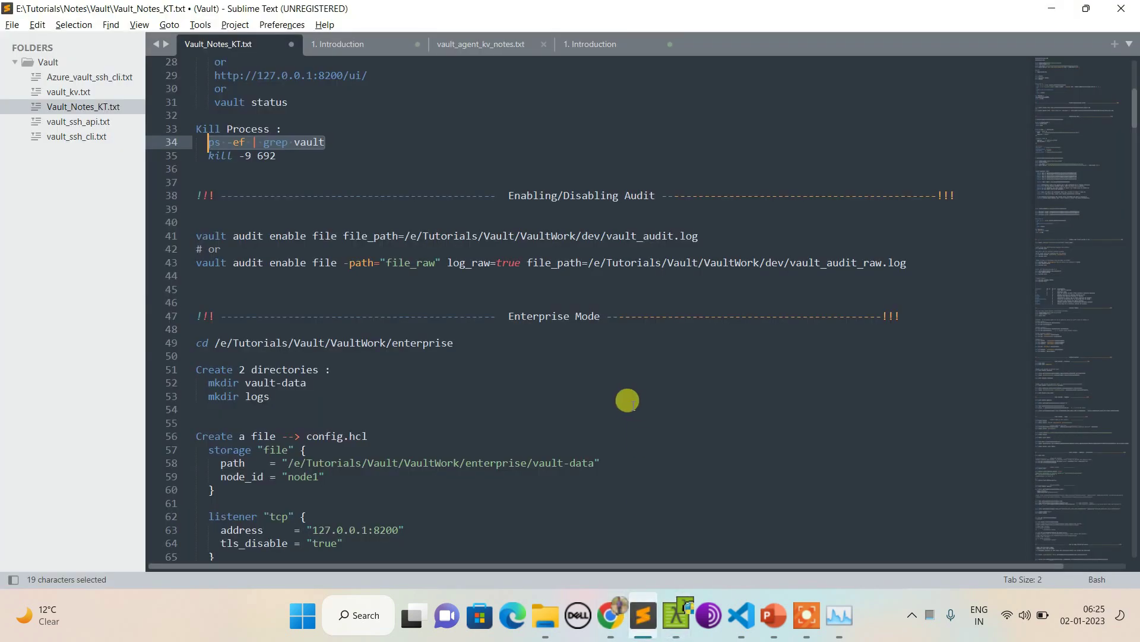
{"action": "scroll", "coordinate": [626, 400], "scroll_direction": "down", "scroll_amount": 2}
{"action": "scroll", "coordinate": [627, 400], "scroll_direction": "down", "scroll_amount": 1}
{"action": "left_click_drag", "start_coordinate": [601, 168], "coordinate": [553, 157]}
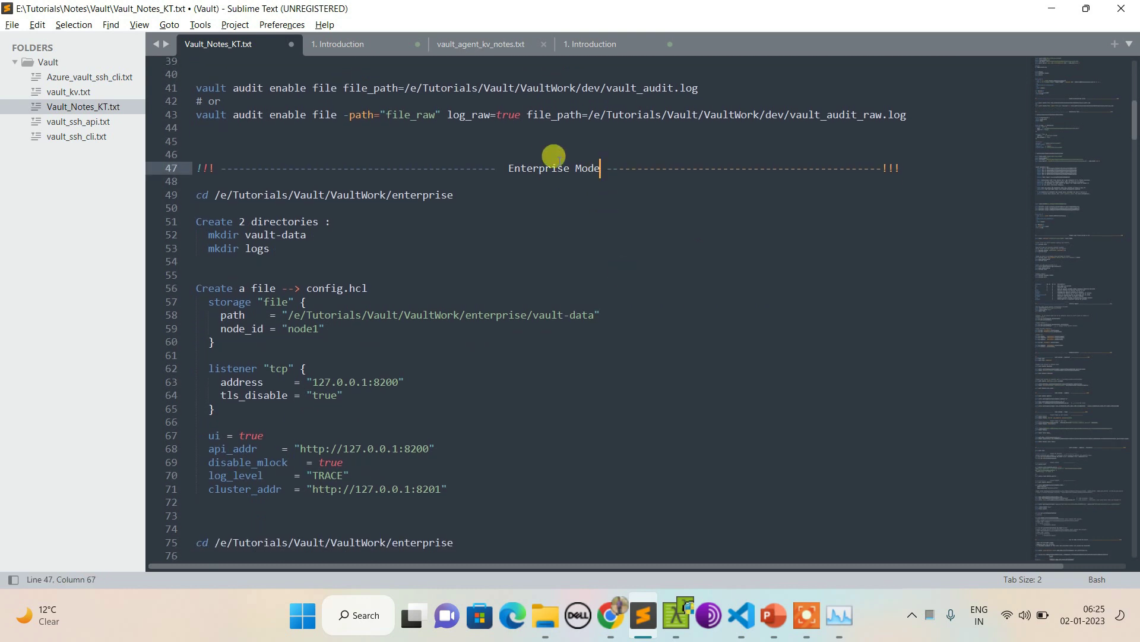
{"action": "left_click", "coordinate": [417, 300]}
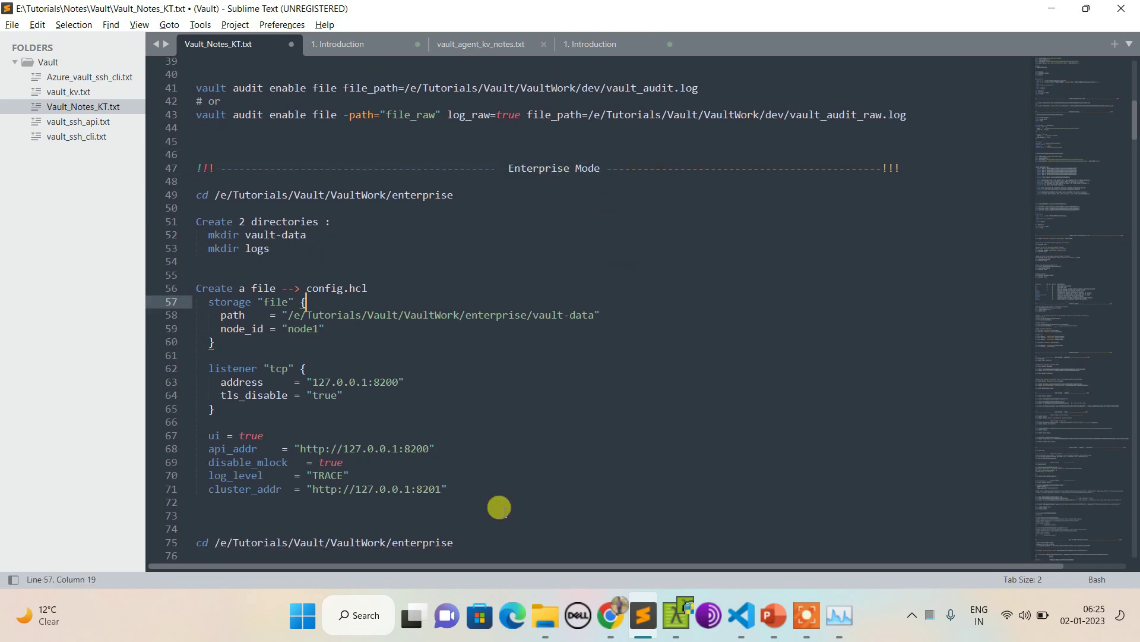
- Navigate File Explorer from the dev folder up to the enterprise folder
{"action": "left_click", "coordinate": [543, 614]}
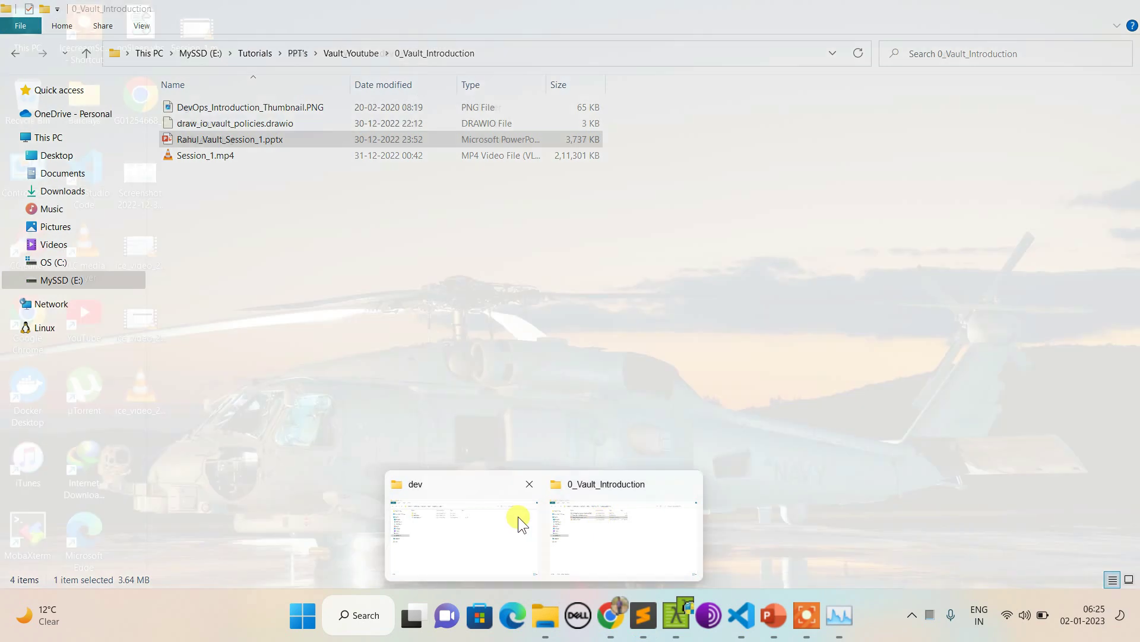
{"action": "left_click", "coordinate": [518, 517]}
{"action": "key", "text": "alt+Up"}
{"action": "key", "text": "Down"}
{"action": "key", "text": "Return"}
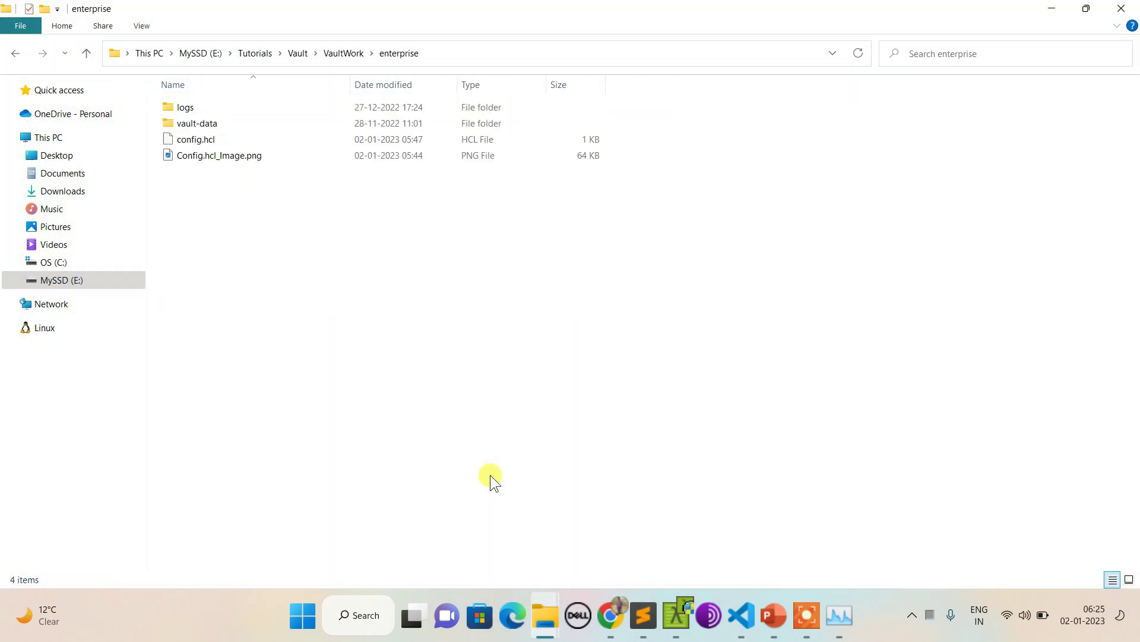
{"action": "key", "text": "alt+Tab"}
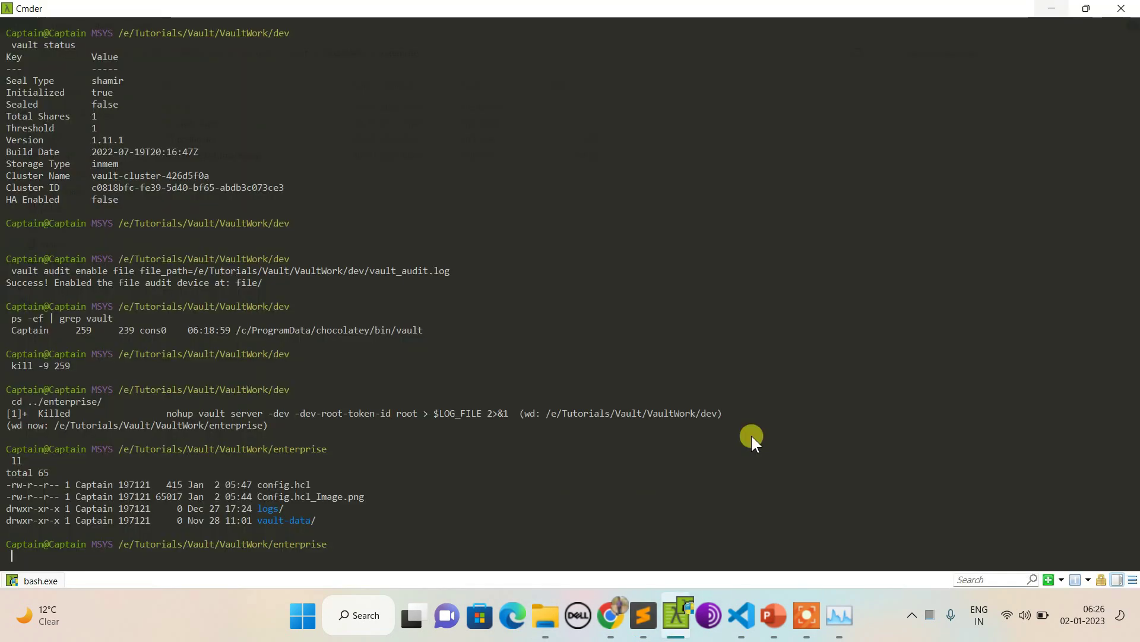
- Check the empty vault.log in enterprise logs and the empty vault-data folder
{"action": "key", "text": "alt+Tab"}
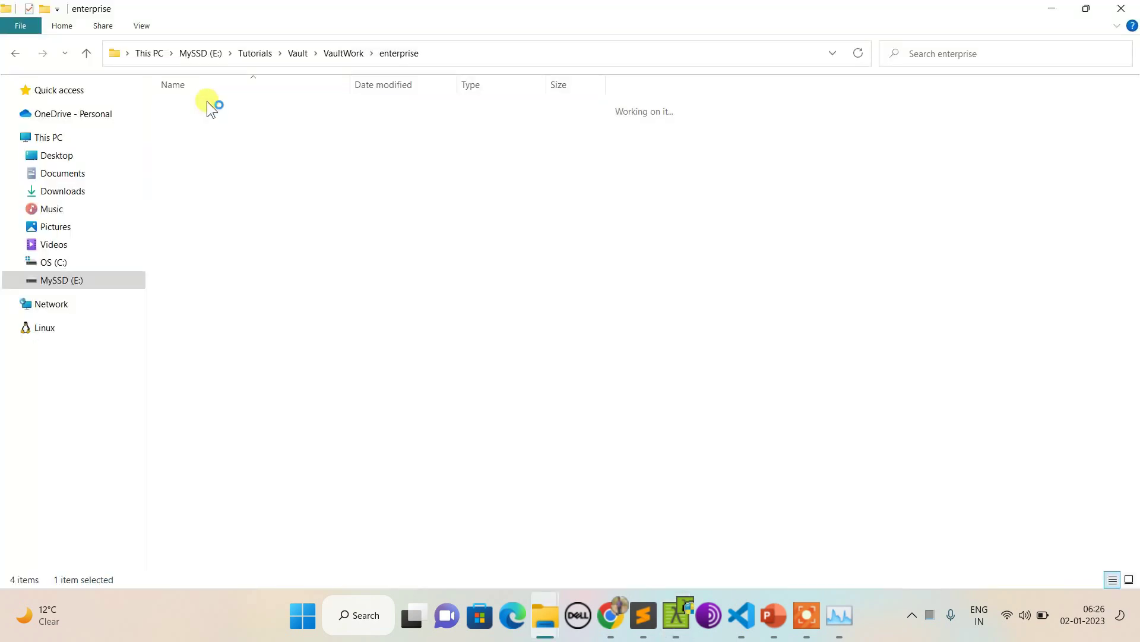
{"action": "double_click", "coordinate": [207, 101]}
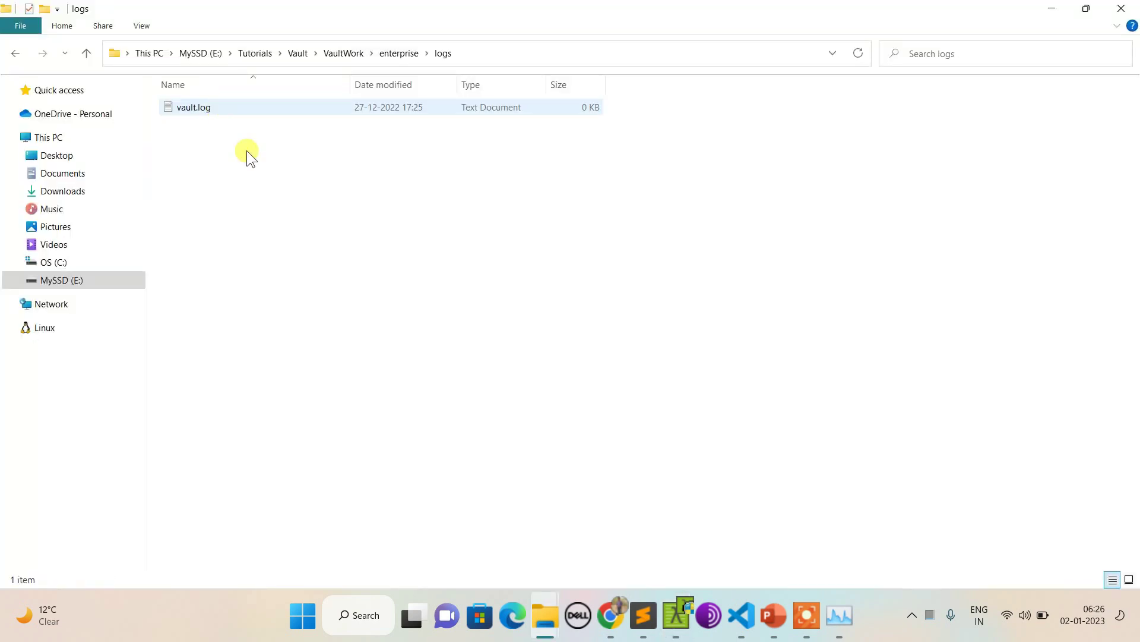
{"action": "left_click", "coordinate": [219, 111]}
{"action": "key", "text": "alt+Left"}
{"action": "double_click", "coordinate": [219, 119]}
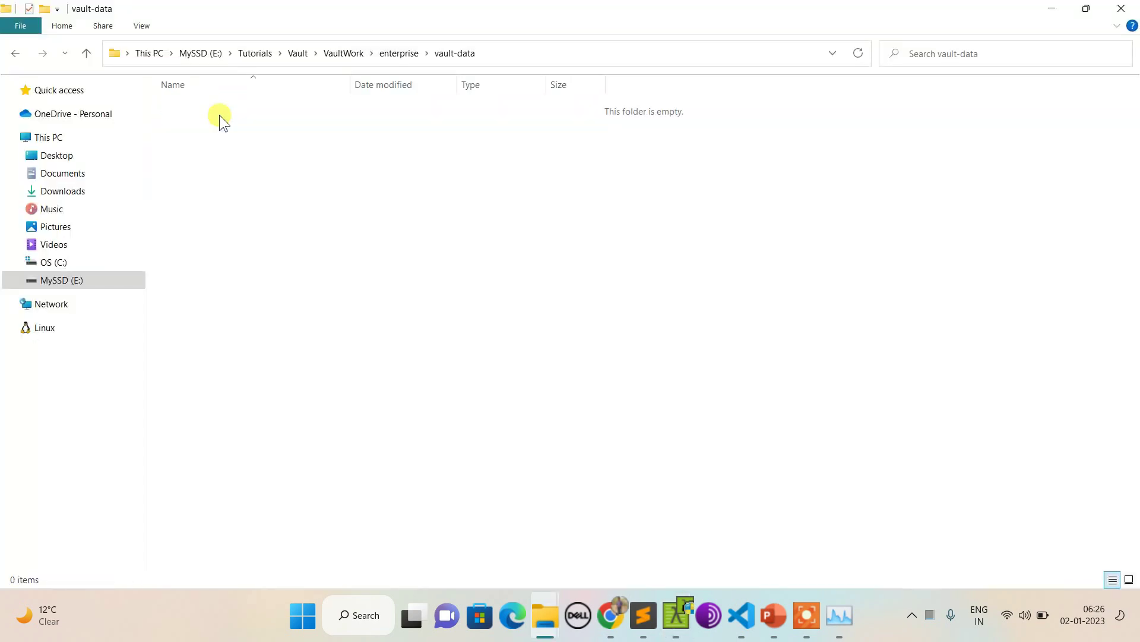
{"action": "key", "text": "alt+Left"}
{"action": "key", "text": "alt+Tab"}
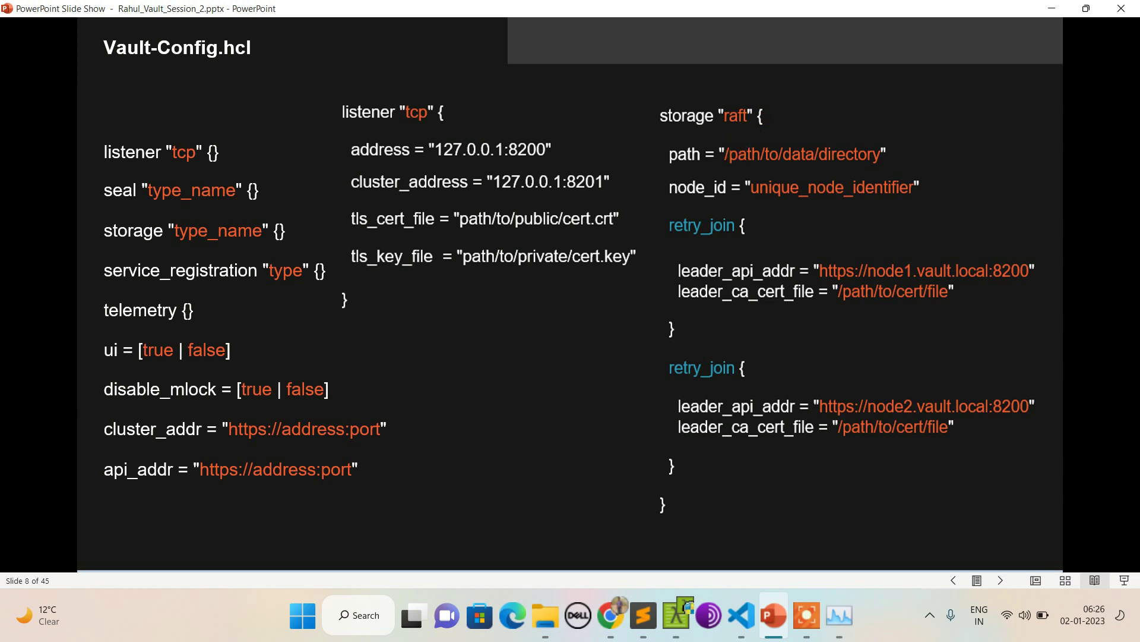
- Review Config.hcl_Image.png's global, listener and storage stanzas, then close it
{"action": "key", "text": "alt+Tab"}
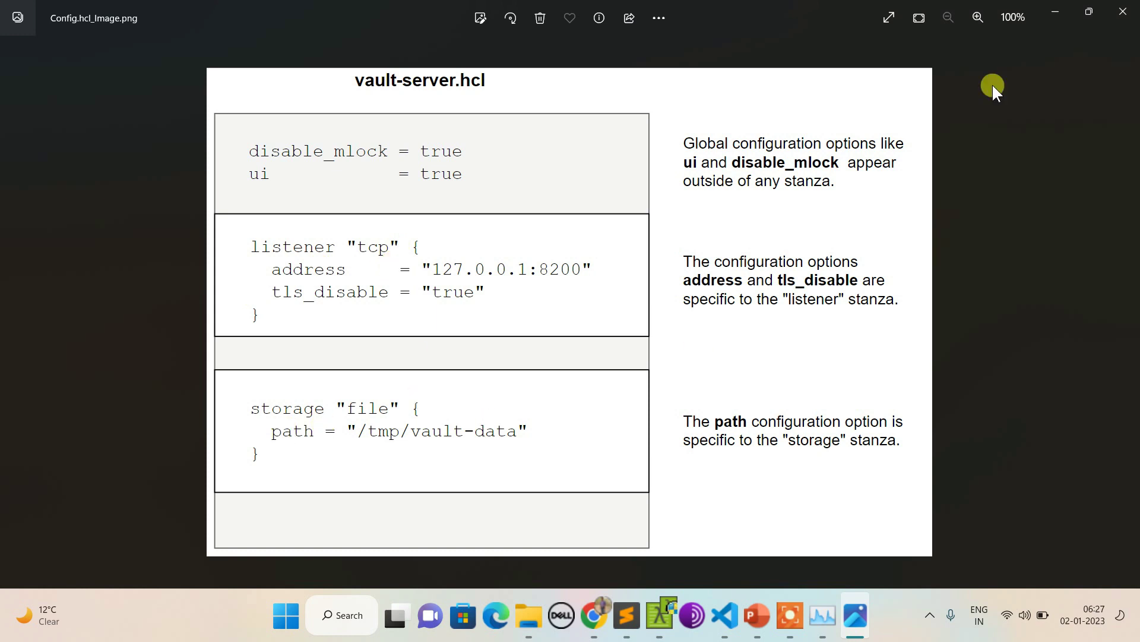
{"action": "left_click", "coordinate": [1130, 17]}
{"action": "mouse_move", "coordinate": [645, 615]}
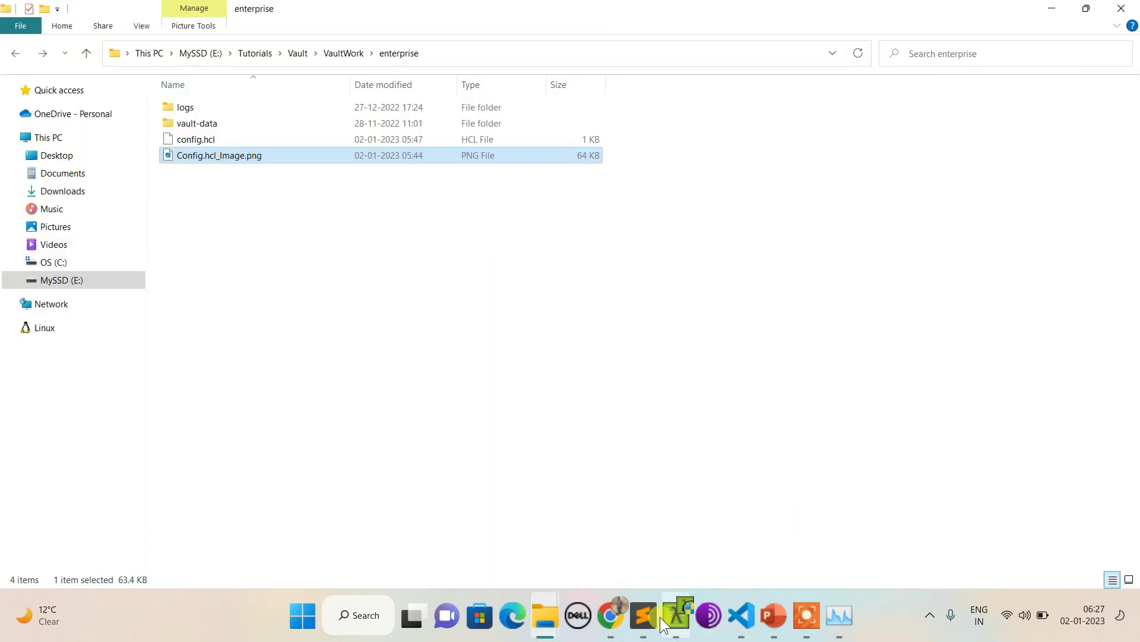
- Walk through config.hcl's file storage block and its path value
{"action": "left_click", "coordinate": [741, 614]}
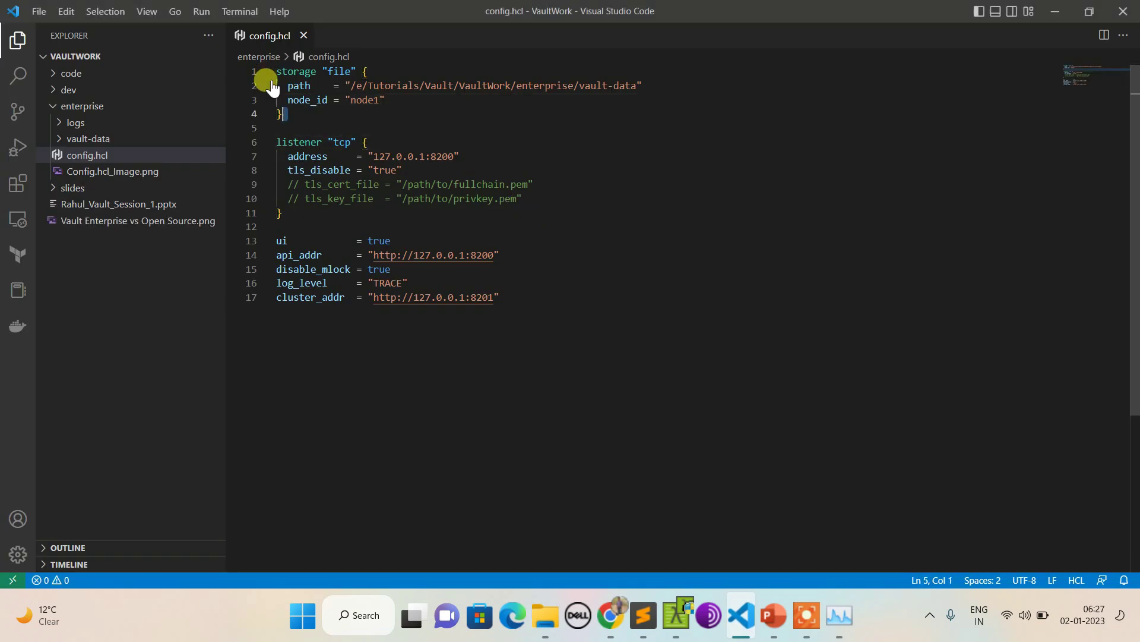
{"action": "left_click_drag", "start_coordinate": [284, 114], "coordinate": [277, 72]}
{"action": "double_click", "coordinate": [339, 71]}
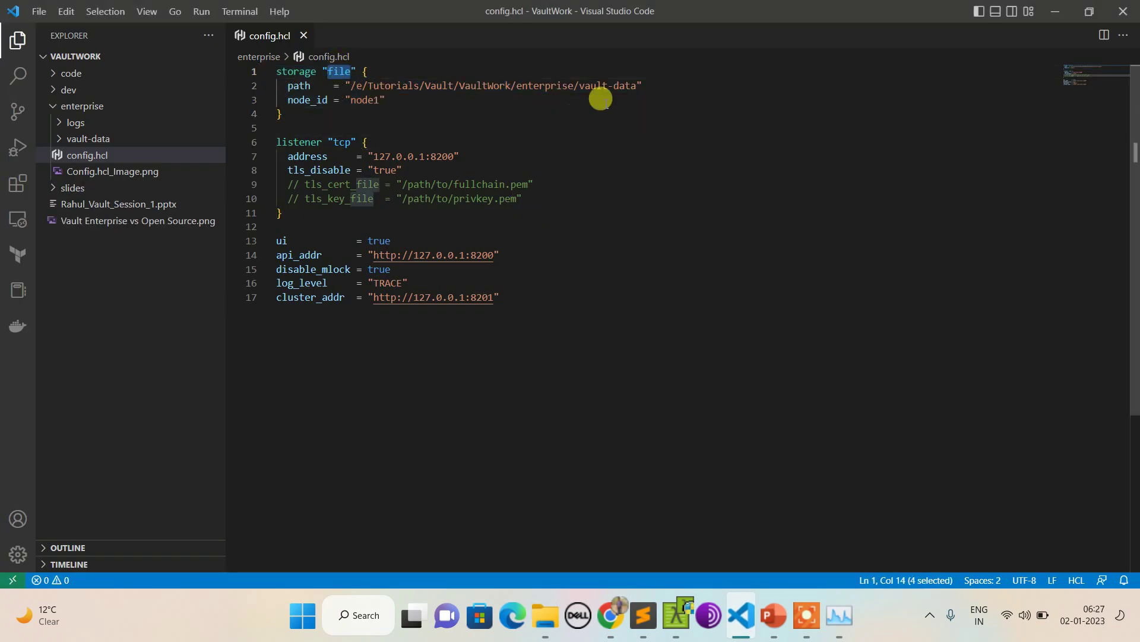
{"action": "left_click_drag", "start_coordinate": [638, 86], "coordinate": [357, 85]}
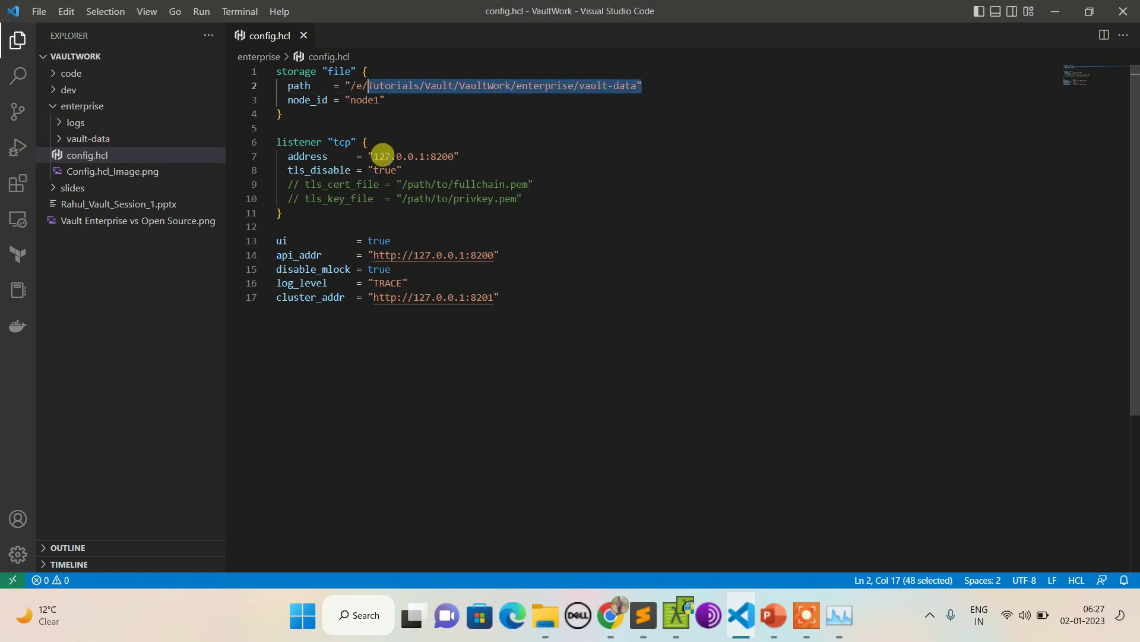
- Walk through the tcp listener address, tls_disable true, and commented TLS cert/key settings
{"action": "left_click", "coordinate": [383, 156]}
{"action": "double_click", "coordinate": [341, 141]}
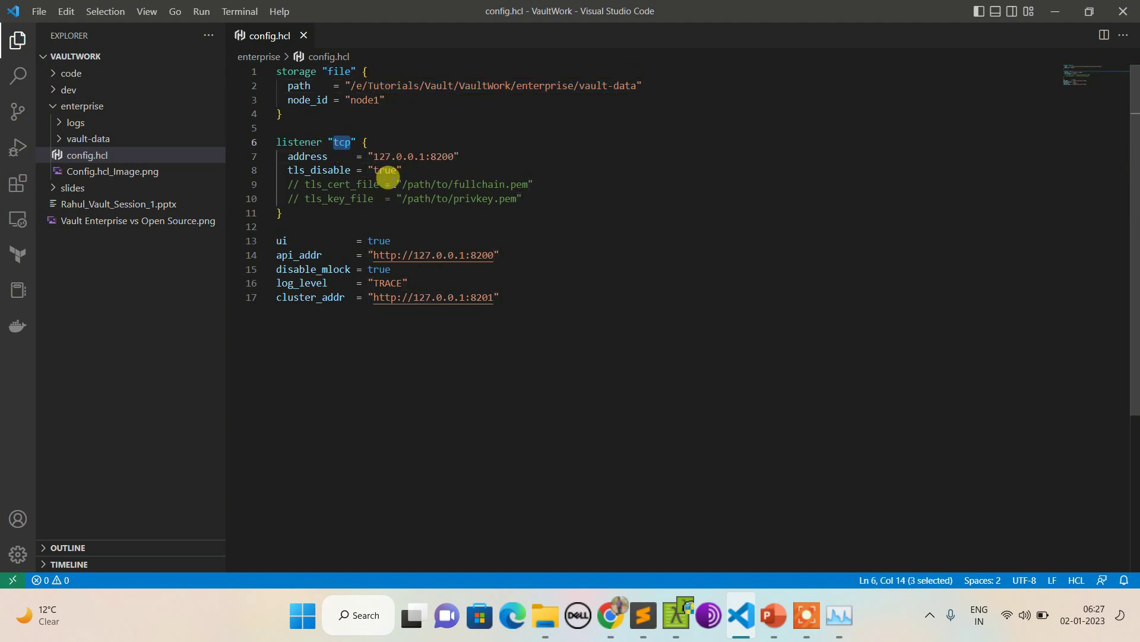
{"action": "double_click", "coordinate": [385, 171]}
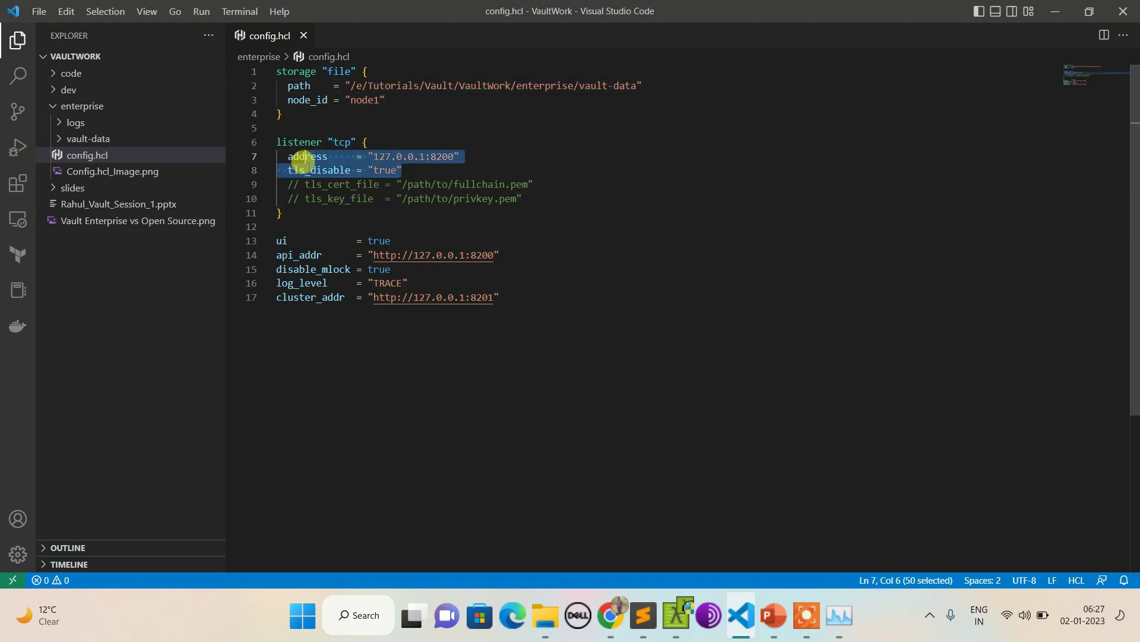
{"action": "double_click", "coordinate": [319, 170]}
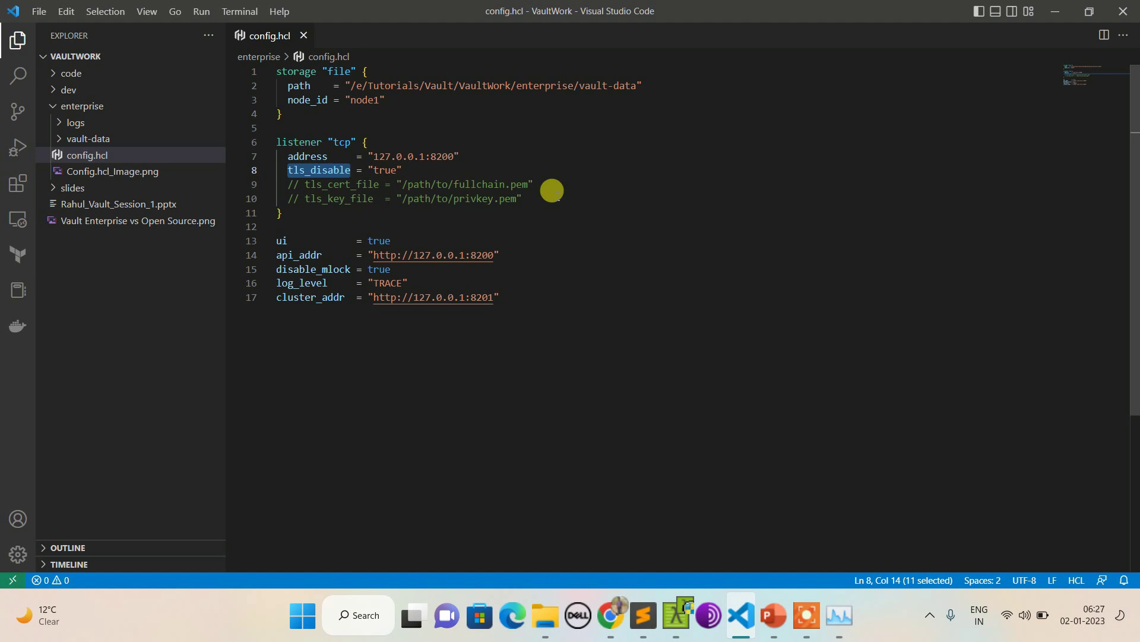
{"action": "double_click", "coordinate": [339, 184]}
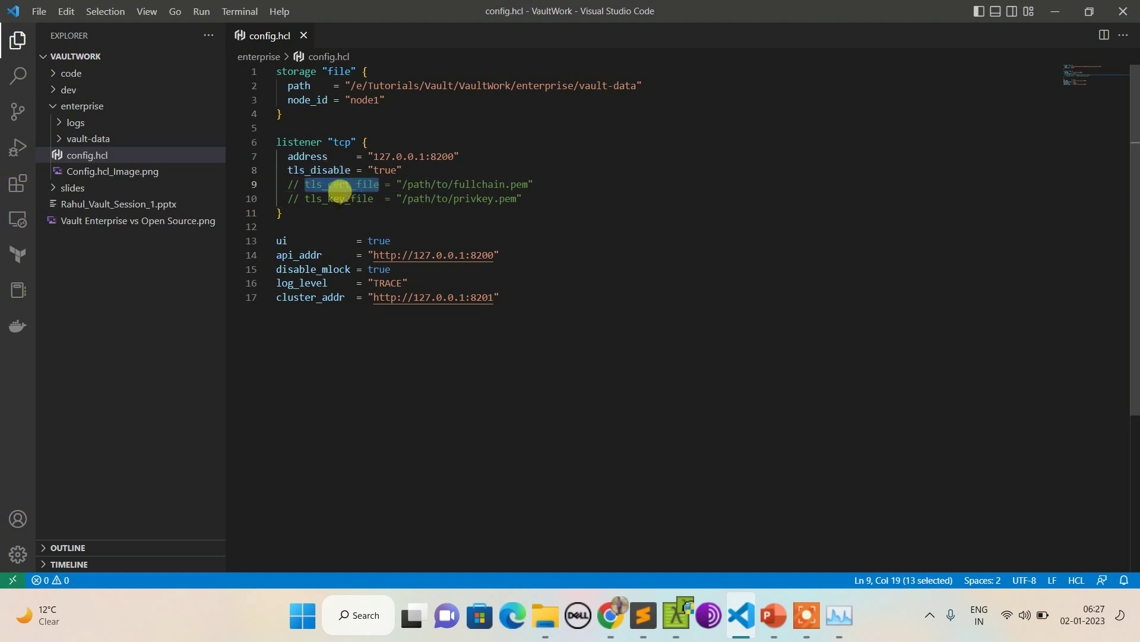
{"action": "double_click", "coordinate": [340, 198]}
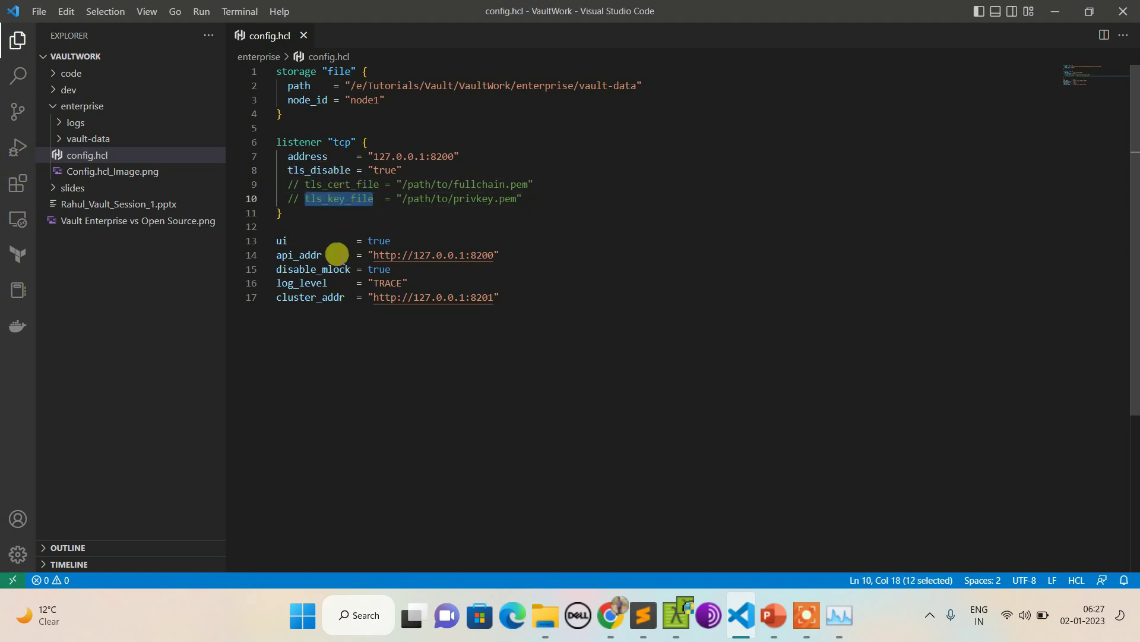
- Highlight the global settings on lines 13–17
{"action": "left_click_drag", "start_coordinate": [499, 297], "coordinate": [281, 239]}
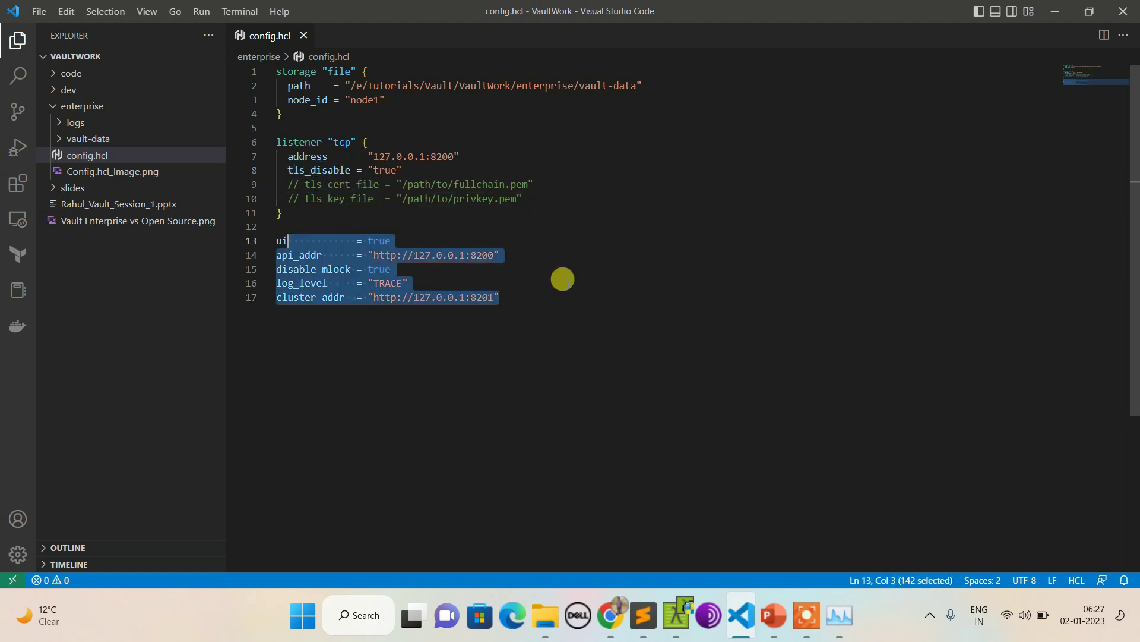
{"action": "left_click", "coordinate": [561, 282]}
{"action": "key", "text": "alt+Tab"}
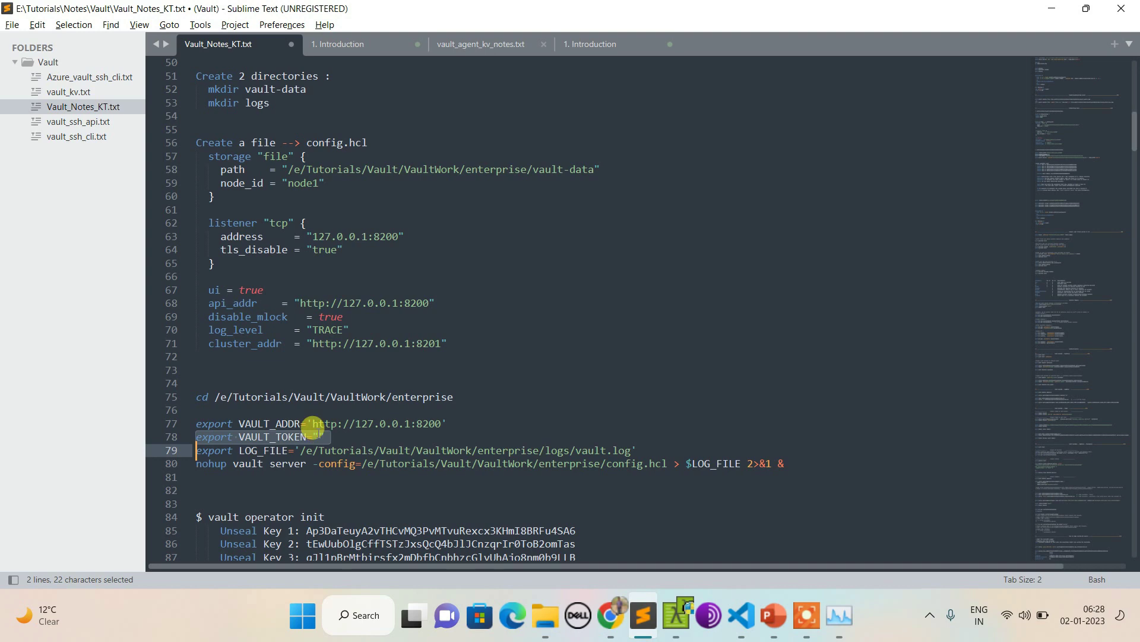
- Copy the VAULT_ADDR and VAULT_TOKEN export lines and compare the server commands
{"action": "left_click_drag", "start_coordinate": [327, 436], "coordinate": [194, 422]}
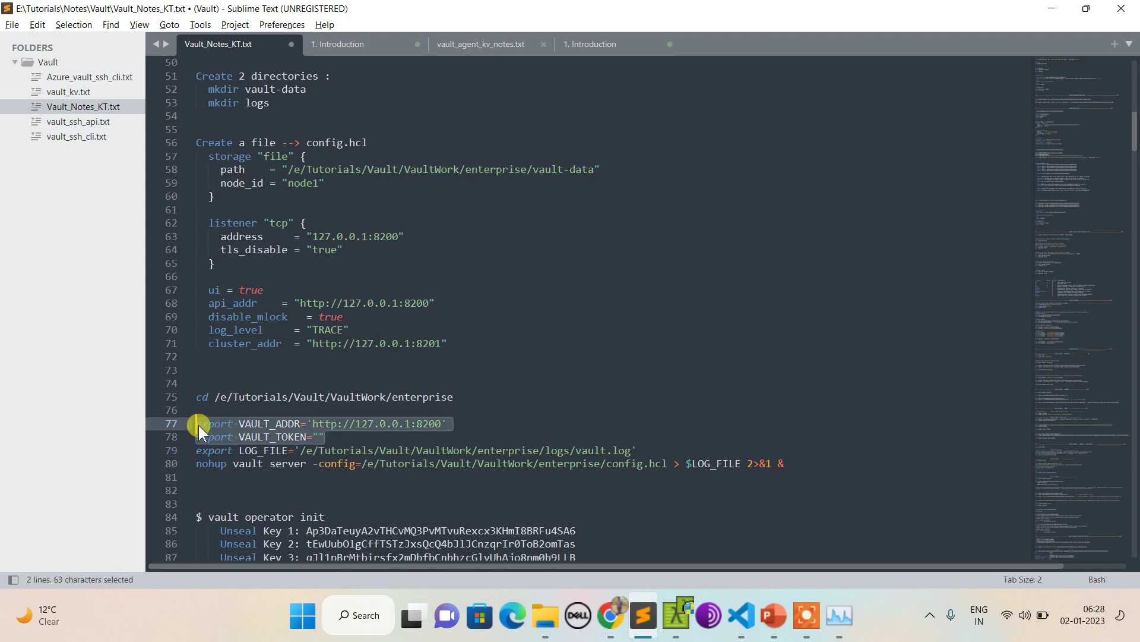
{"action": "key", "text": "ctrl+c"}
{"action": "scroll", "coordinate": [510, 443], "scroll_direction": "down", "scroll_amount": 2}
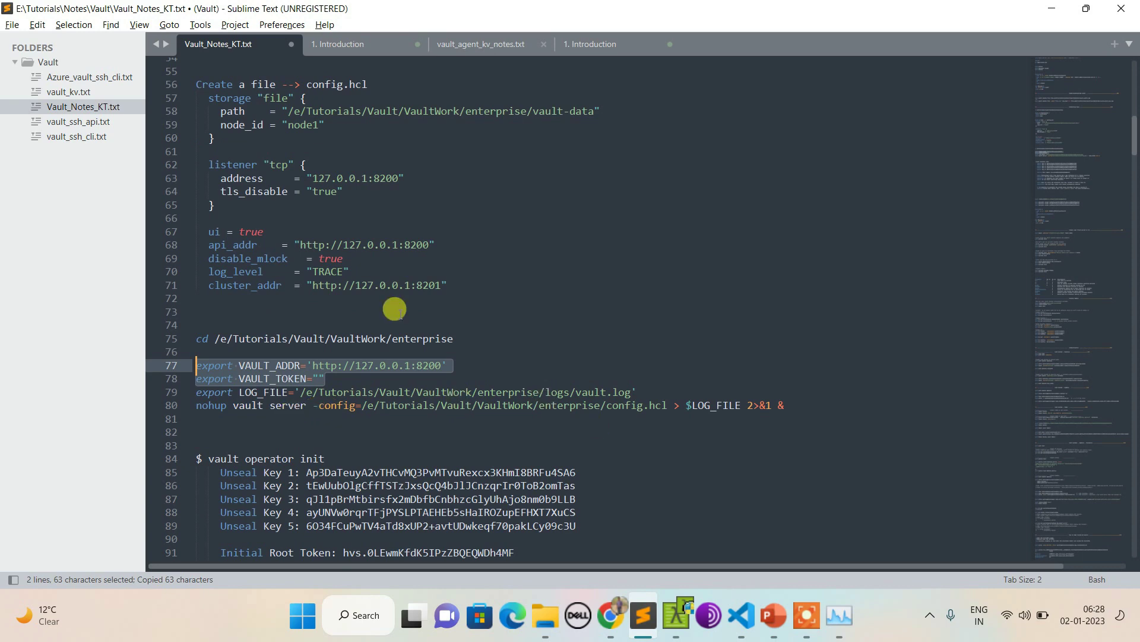
{"action": "scroll", "coordinate": [392, 307], "scroll_direction": "up", "scroll_amount": 5}
{"action": "scroll", "coordinate": [392, 307], "scroll_direction": "up", "scroll_amount": 2}
{"action": "scroll", "coordinate": [377, 211], "scroll_direction": "up", "scroll_amount": 4}
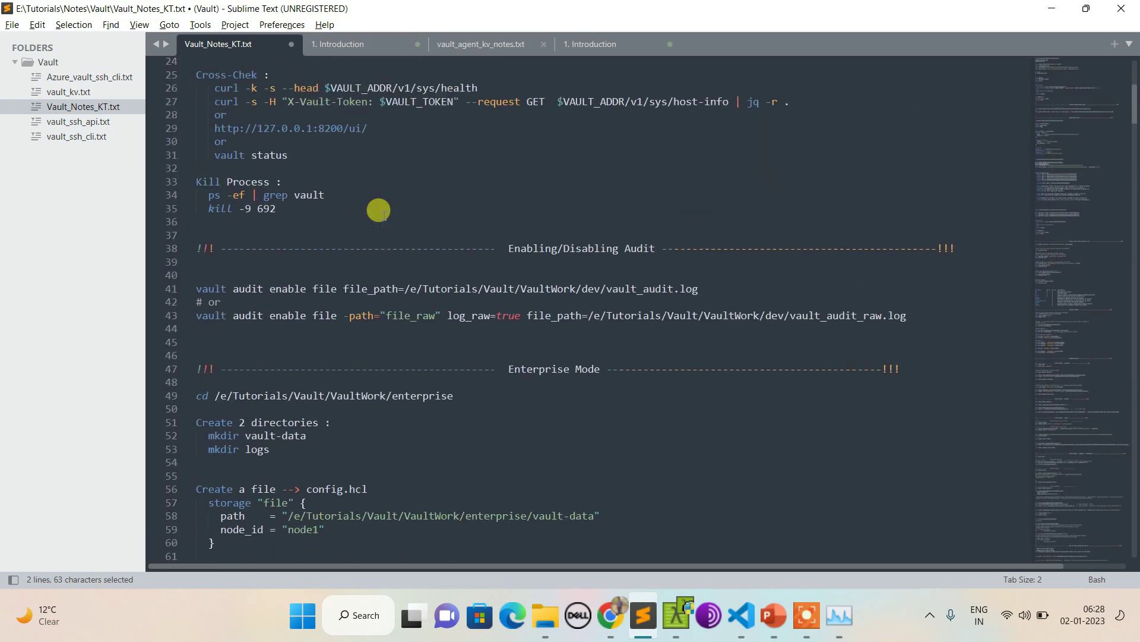
{"action": "scroll", "coordinate": [378, 211], "scroll_direction": "up", "scroll_amount": 3}
{"action": "scroll", "coordinate": [378, 212], "scroll_direction": "up", "scroll_amount": 2}
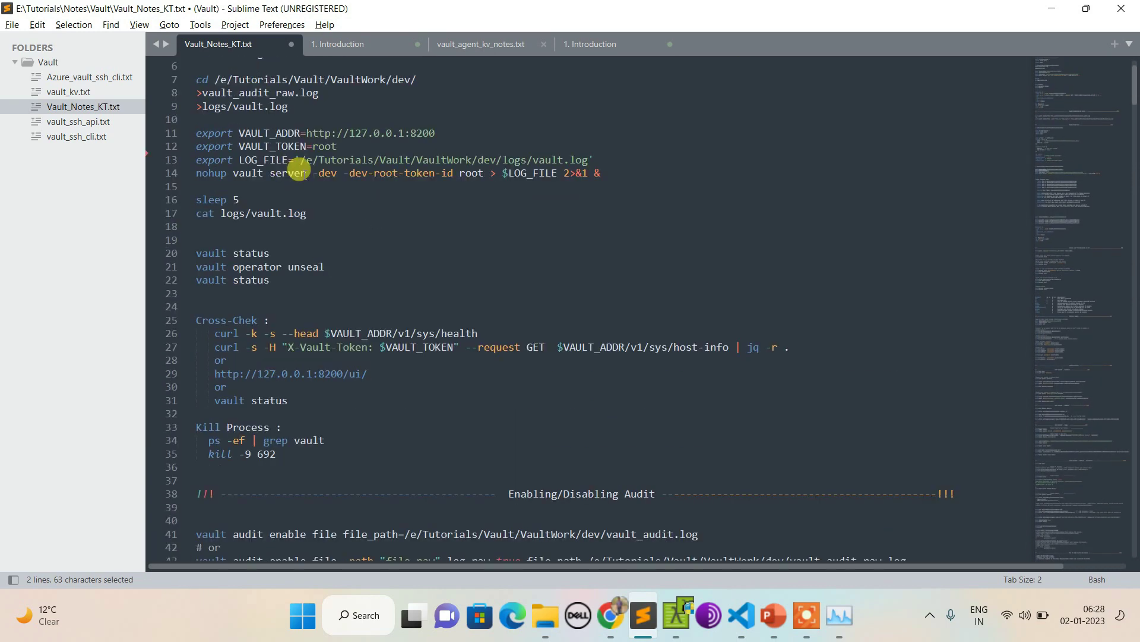
{"action": "left_click_drag", "start_coordinate": [313, 173], "coordinate": [443, 173]}
{"action": "scroll", "coordinate": [378, 169], "scroll_direction": "down", "scroll_amount": 3}
{"action": "scroll", "coordinate": [374, 166], "scroll_direction": "down", "scroll_amount": 3}
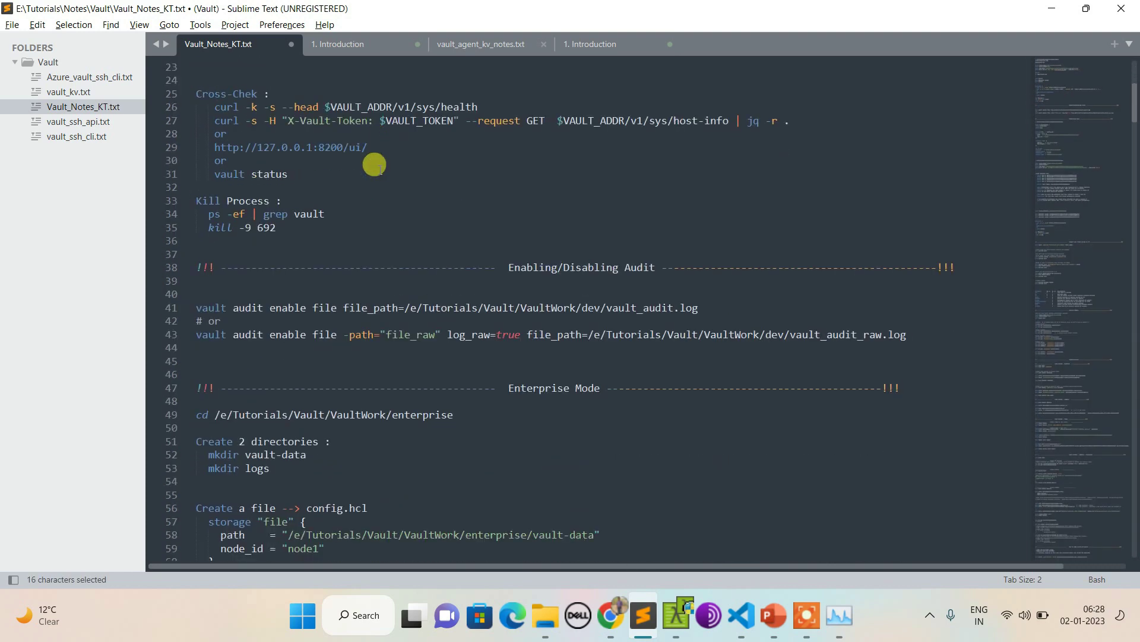
{"action": "scroll", "coordinate": [374, 166], "scroll_direction": "down", "scroll_amount": 2}
{"action": "scroll", "coordinate": [374, 166], "scroll_direction": "down", "scroll_amount": 2}
{"action": "scroll", "coordinate": [374, 166], "scroll_direction": "down", "scroll_amount": 3}
{"action": "scroll", "coordinate": [375, 166], "scroll_direction": "down", "scroll_amount": 2}
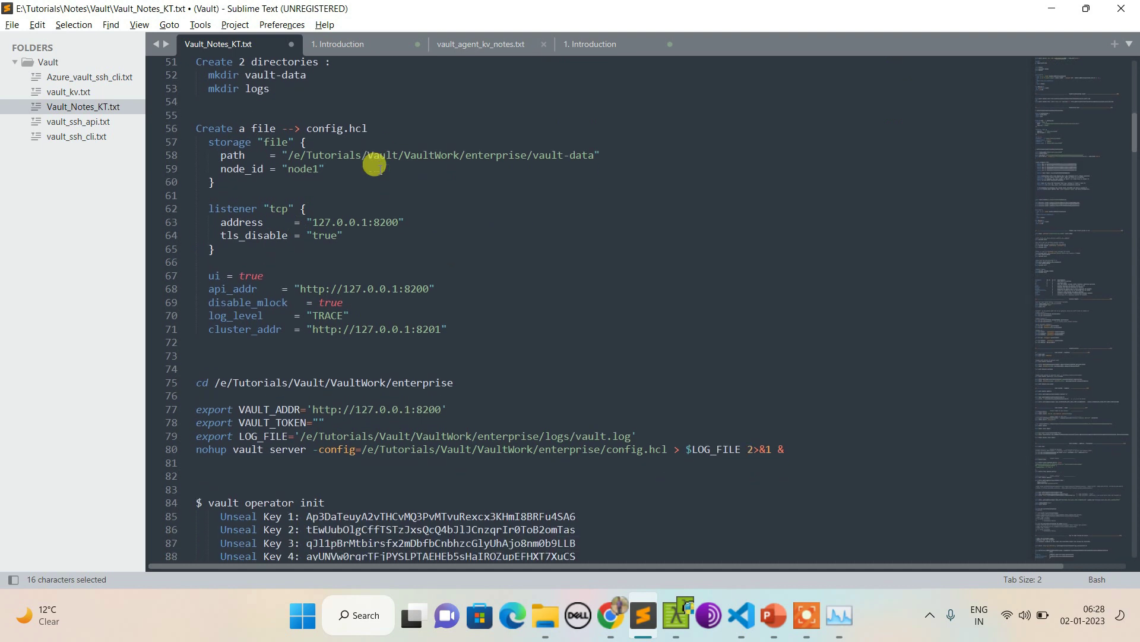
{"action": "scroll", "coordinate": [374, 166], "scroll_direction": "down", "scroll_amount": 1}
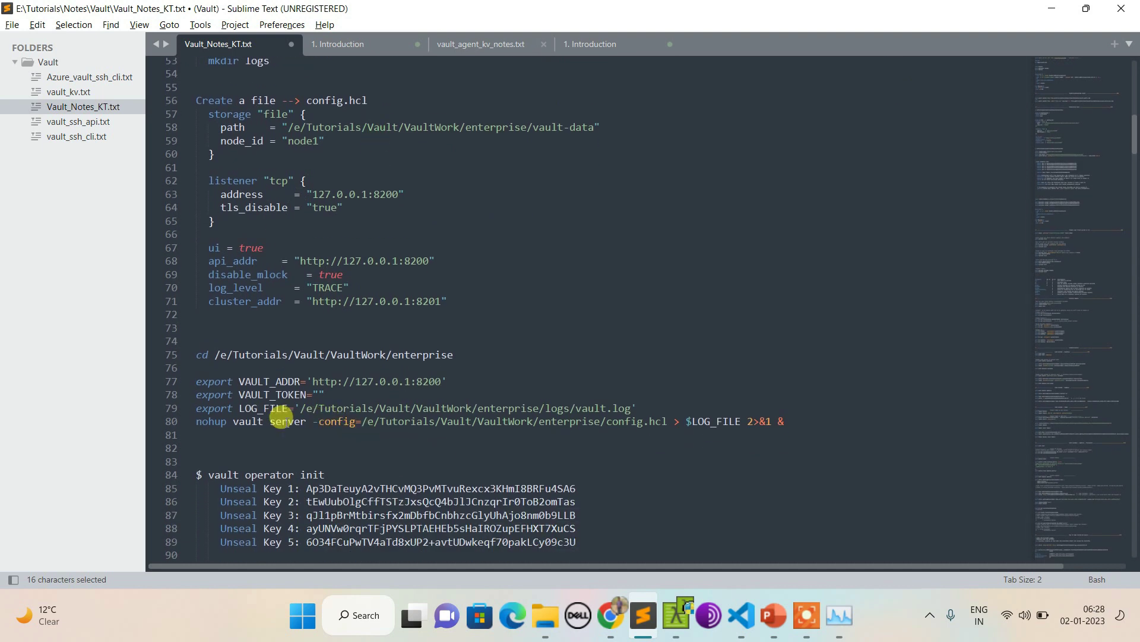
{"action": "double_click", "coordinate": [339, 421]}
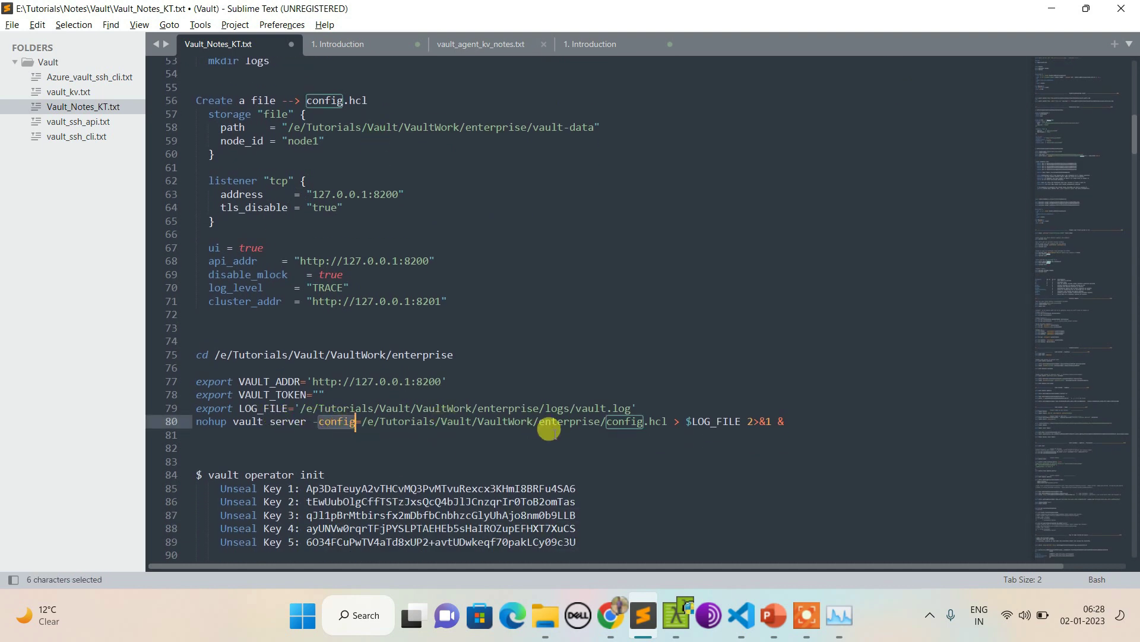
- Run the cd, export and nohup vault server -config commands in Cmder
{"action": "left_click_drag", "start_coordinate": [211, 439], "coordinate": [173, 384]}
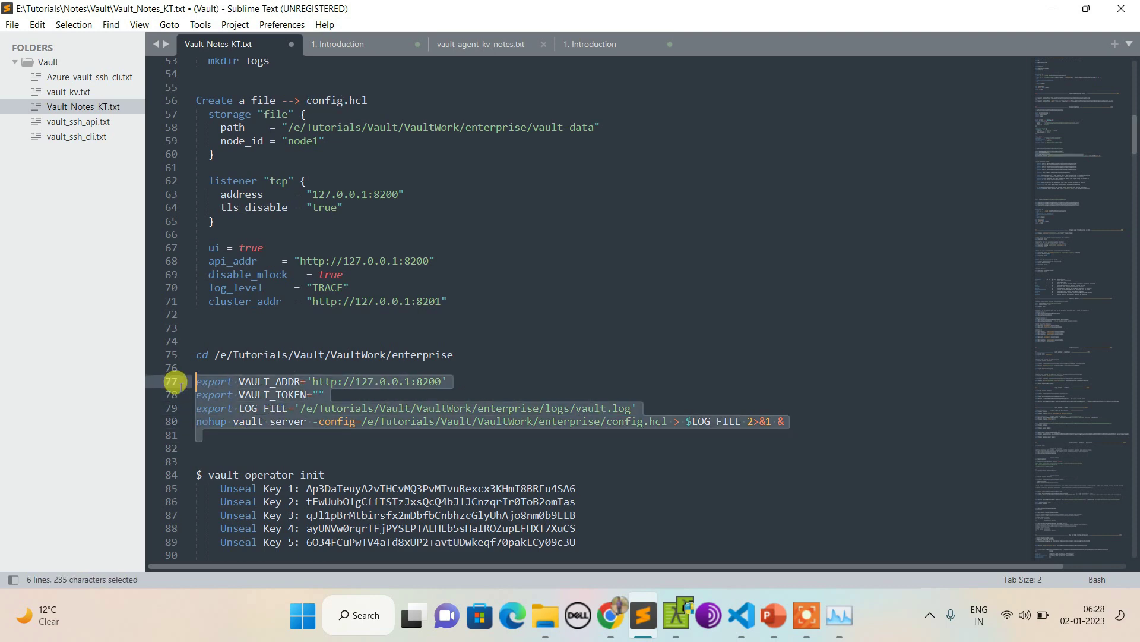
{"action": "left_click_drag", "start_coordinate": [204, 435], "coordinate": [184, 352]}
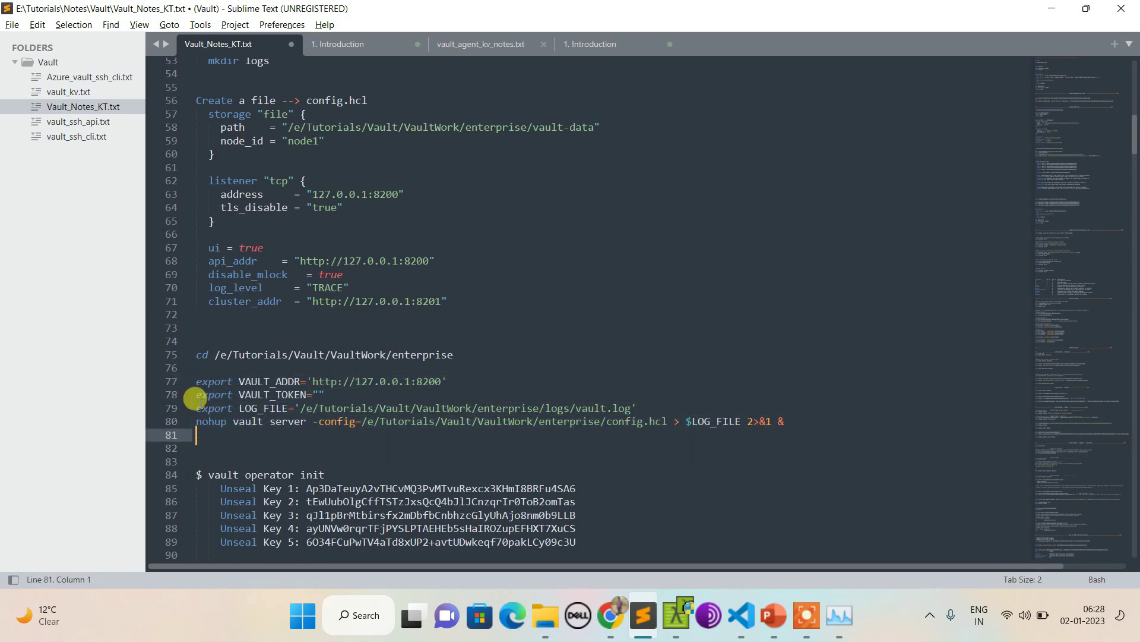
{"action": "key", "text": "ctrl+c"}
{"action": "key", "text": "alt+Tab"}
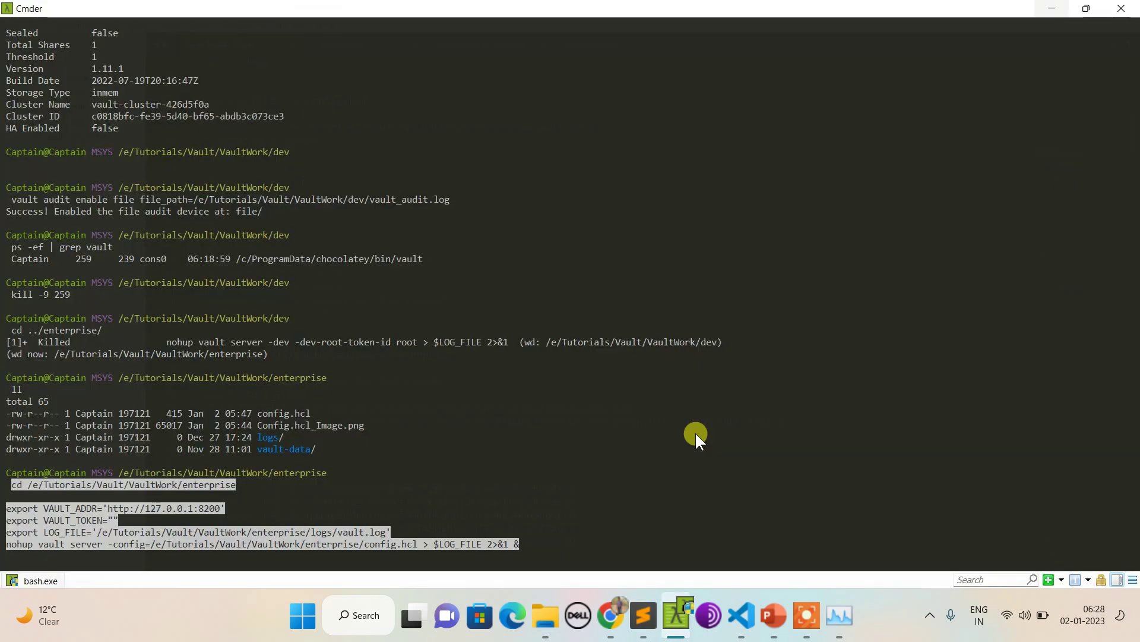
{"action": "key", "text": "shift+Insert"}
{"action": "key", "text": "Return"}
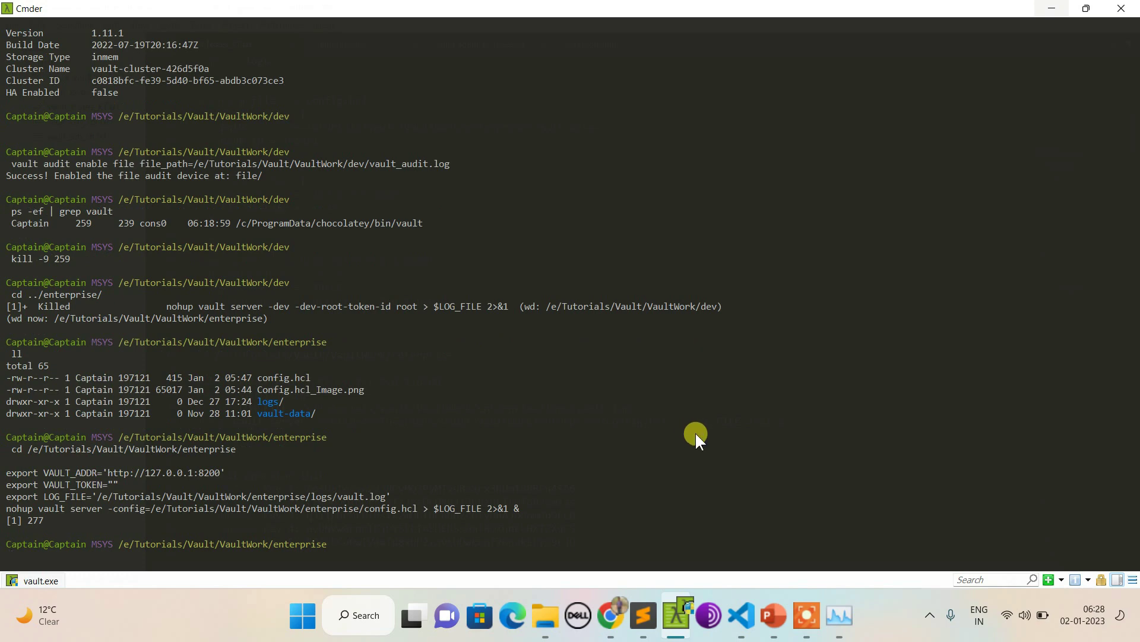
{"action": "key", "text": "alt+Tab"}
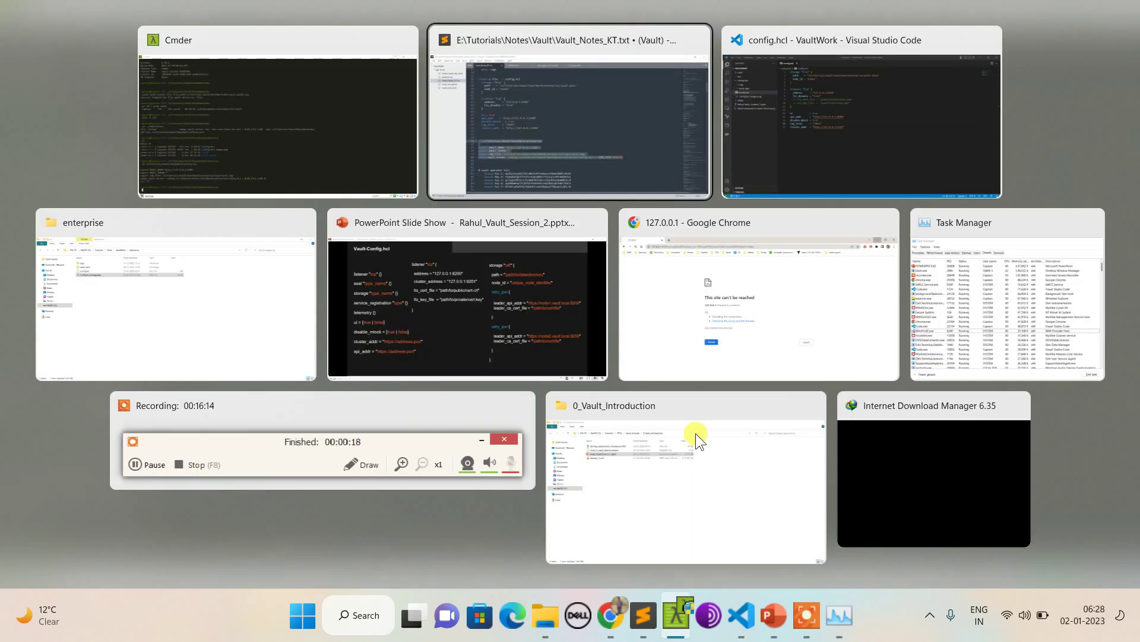
- Reload the 127.0.0.1:8200 Vault page to reach the master key setup form, then return to the notes
{"action": "left_click", "coordinate": [277, 111]}
{"action": "key", "text": "alt+Tab"}
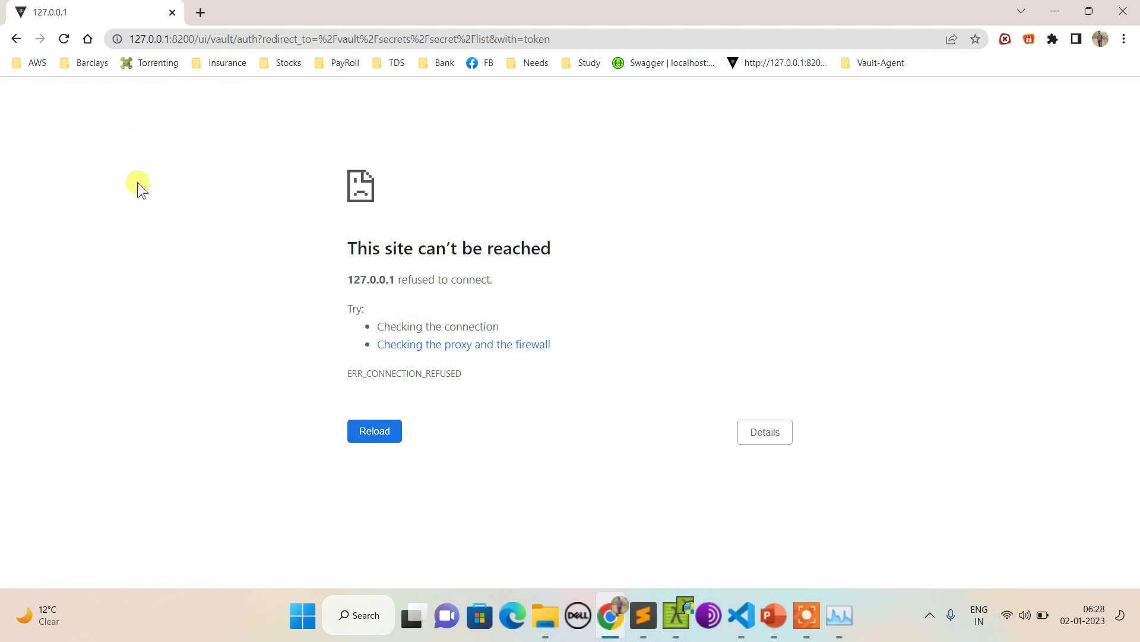
{"action": "left_click", "coordinate": [64, 38]}
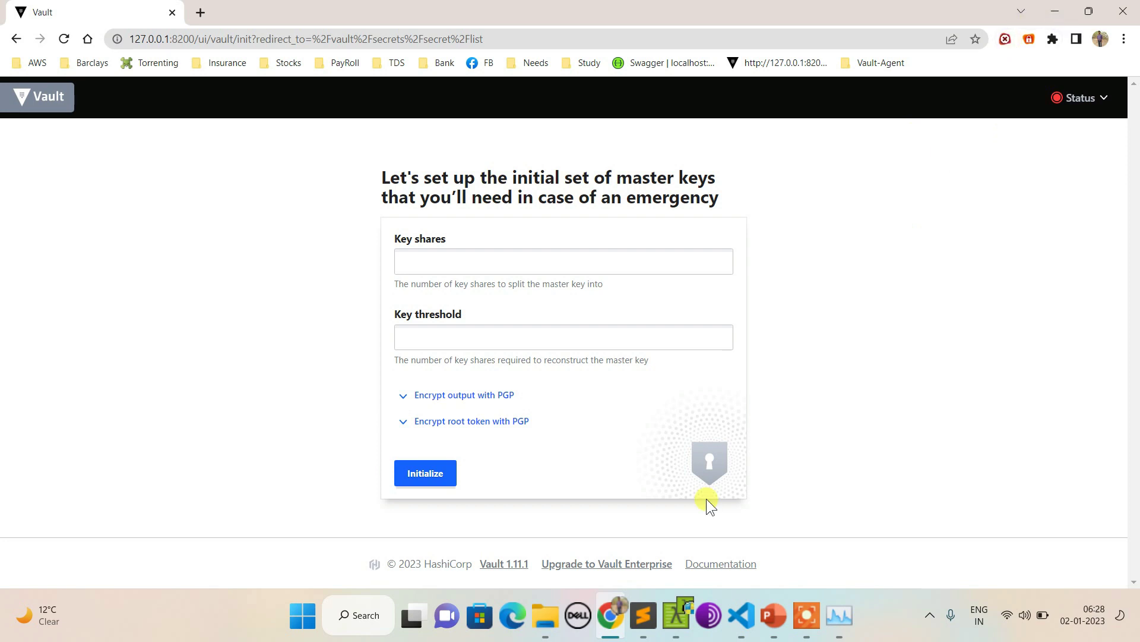
{"action": "left_click", "coordinate": [644, 615]}
{"action": "scroll", "coordinate": [545, 386], "scroll_direction": "up", "scroll_amount": 3}
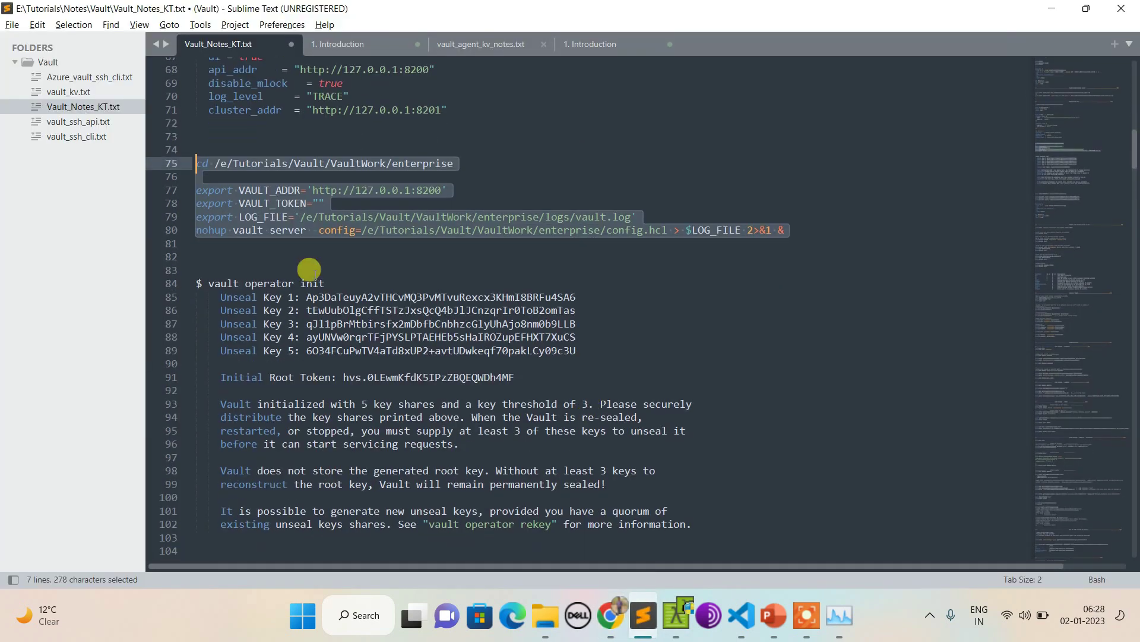
- Copy the 'vault operator init' command from line 84 of the notes for the Cmder terminal
{"action": "left_click", "coordinate": [317, 283]}
{"action": "left_click_drag", "start_coordinate": [326, 283], "coordinate": [212, 280]}
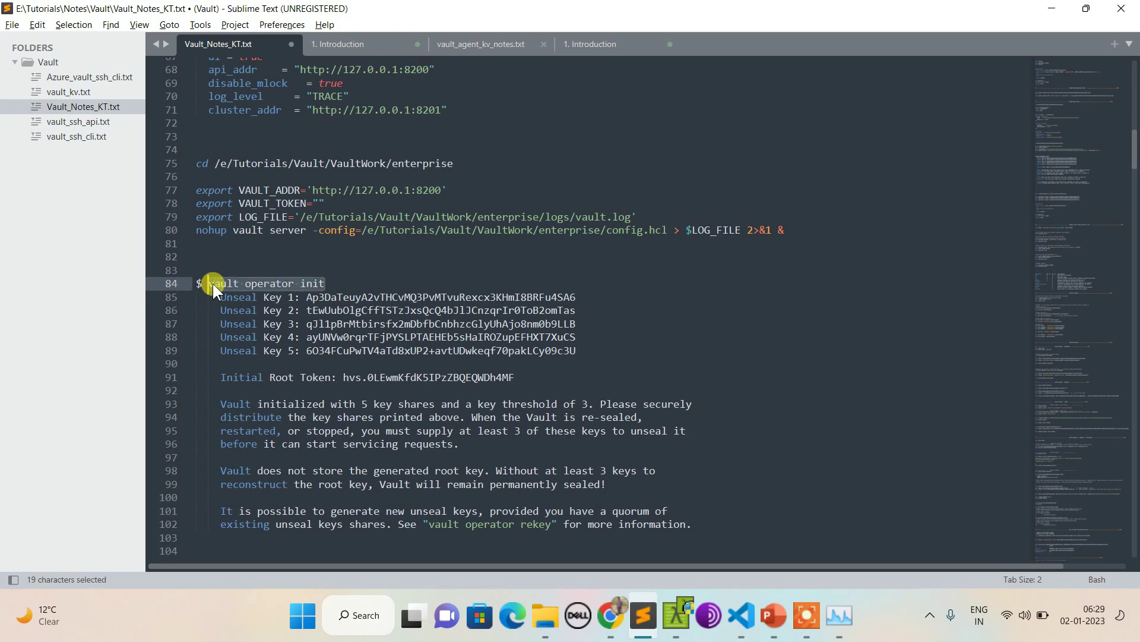
{"action": "key", "text": "ctrl+c"}
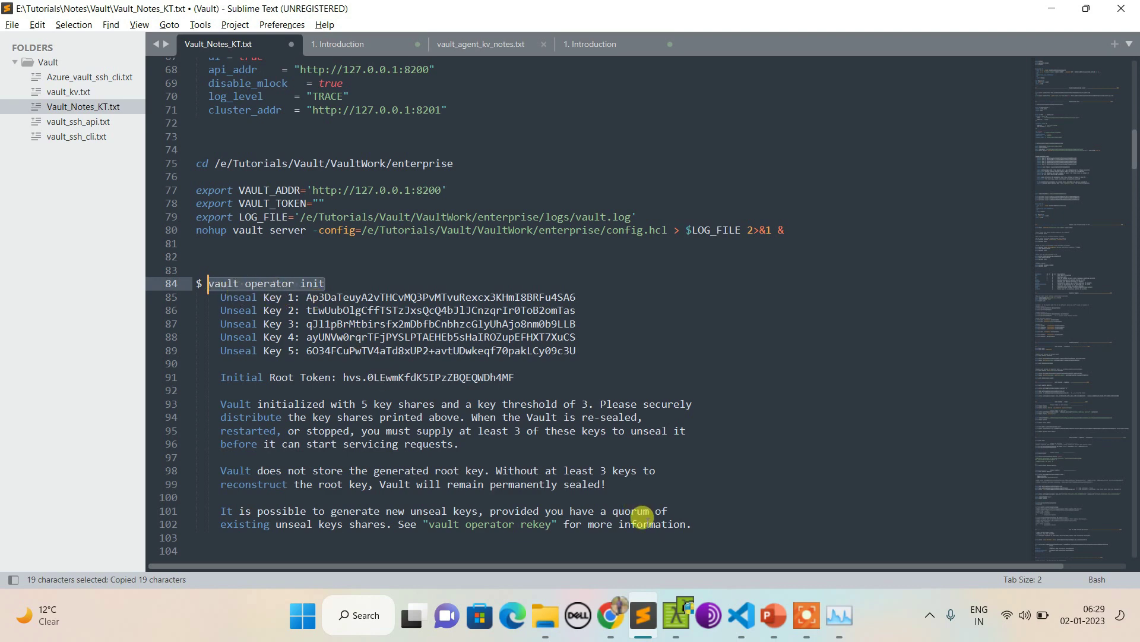
{"action": "left_click", "coordinate": [673, 610]}
- Run 'vault operator init' to get five unseal keys and a root token, and select the token
{"action": "key", "text": "shift+Insert"}
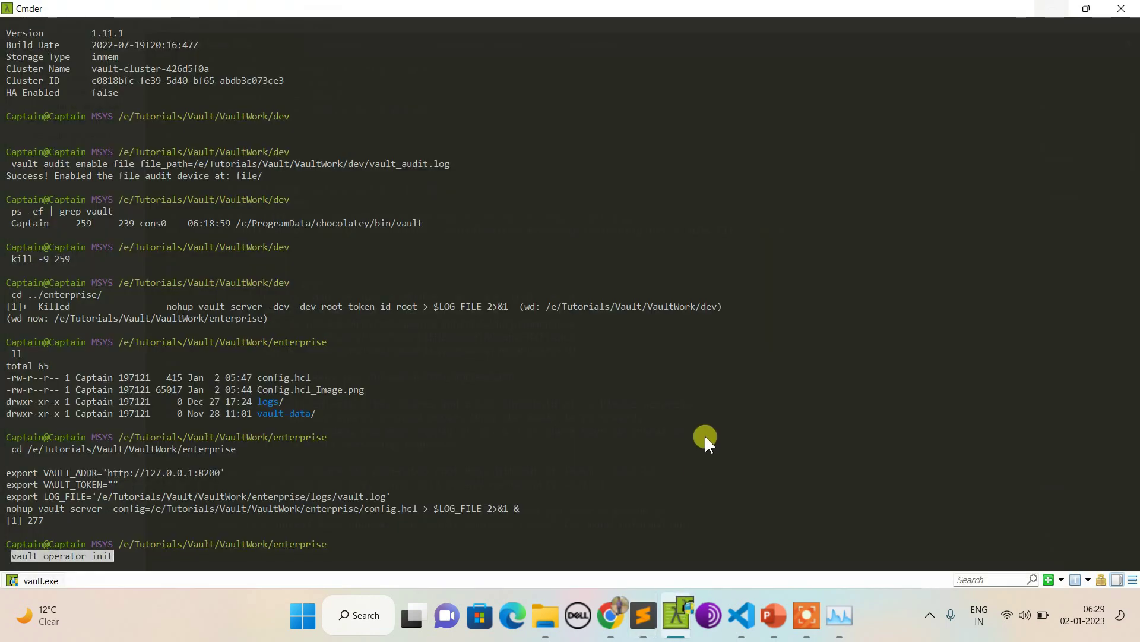
{"action": "key", "text": "Return"}
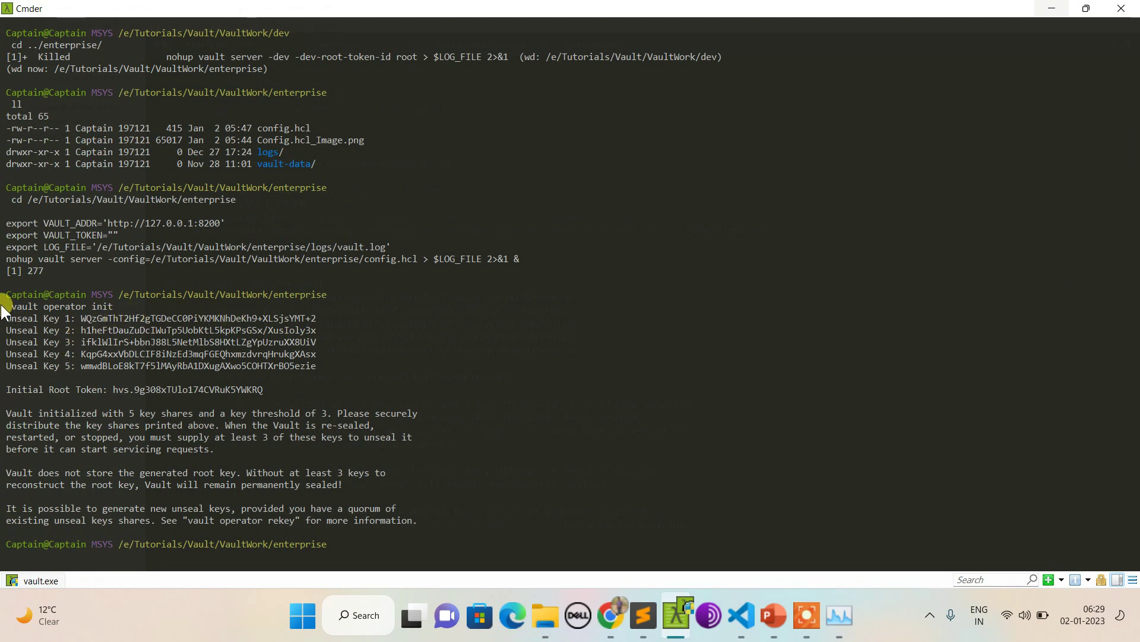
{"action": "left_click_drag", "start_coordinate": [8, 306], "coordinate": [279, 389]}
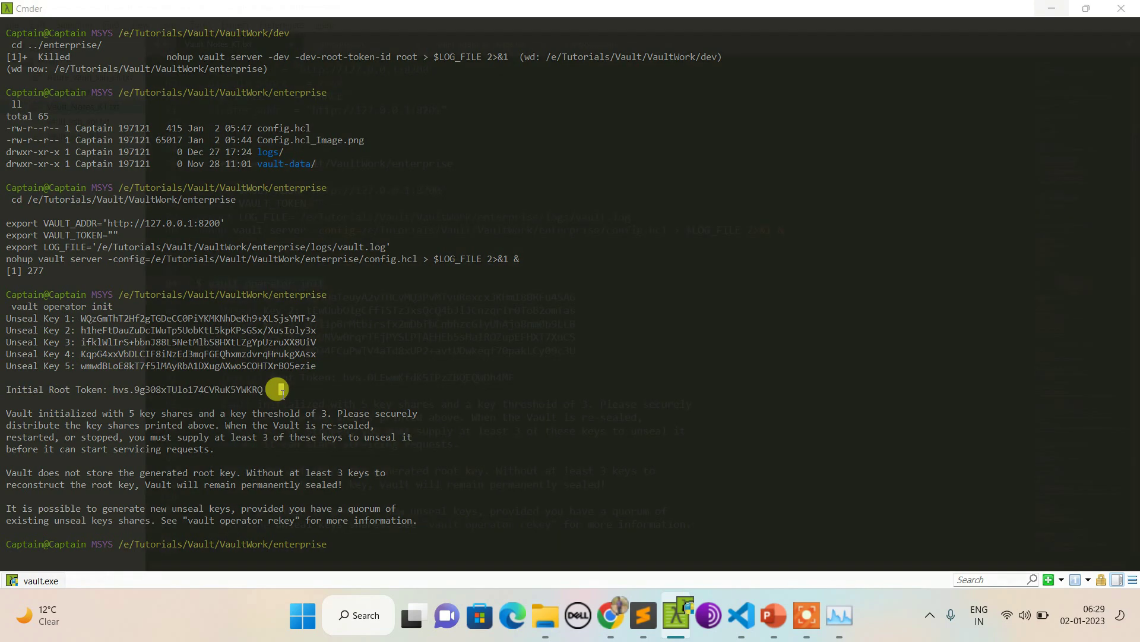
{"action": "key", "text": "alt+Tab"}
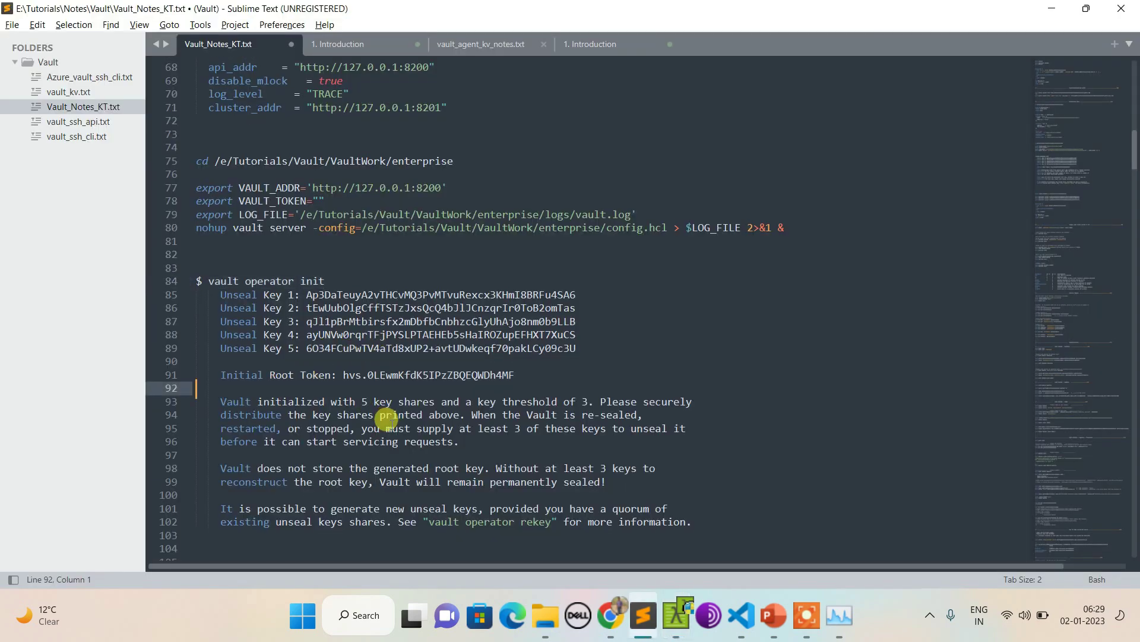
{"action": "scroll", "coordinate": [383, 419], "scroll_direction": "down", "scroll_amount": 4}
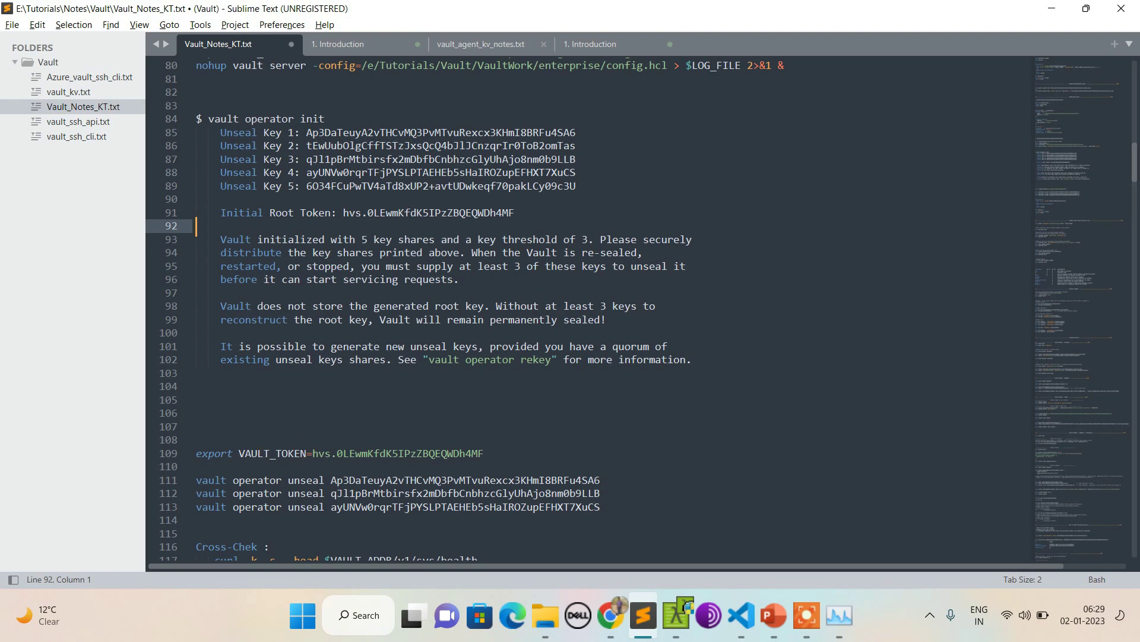
- Replace line 109's old token with the new root token and copy the export VAULT_TOKEN line
{"action": "key", "text": "alt+Tab"}
{"action": "key", "text": "alt+Tab"}
{"action": "left_click_drag", "start_coordinate": [485, 453], "coordinate": [313, 452]}
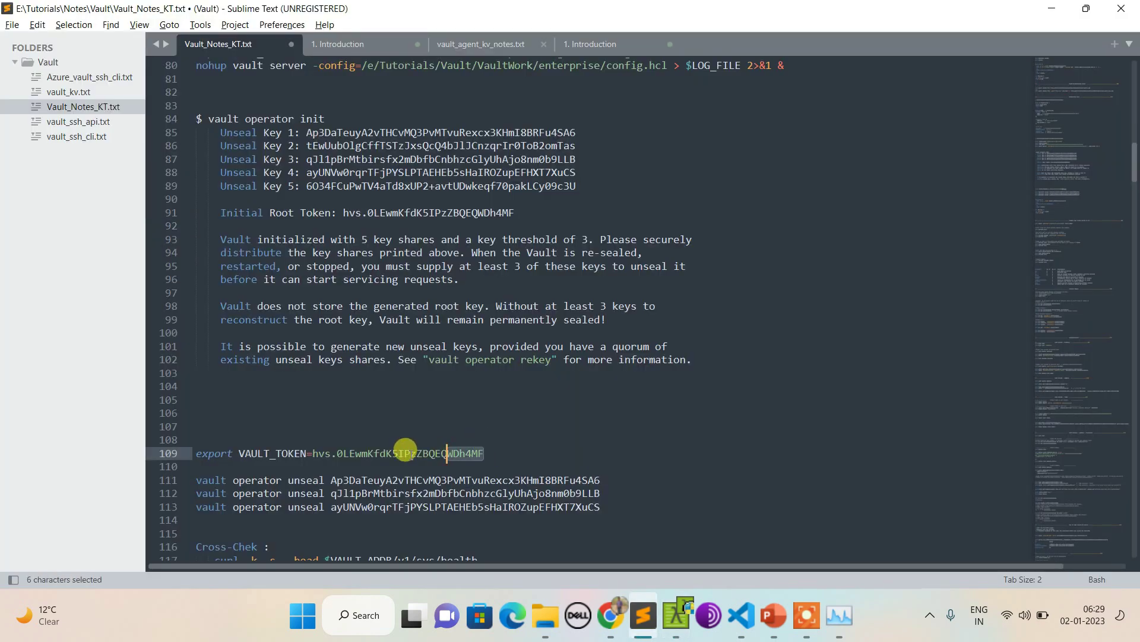
{"action": "key", "text": "ctrl+v"}
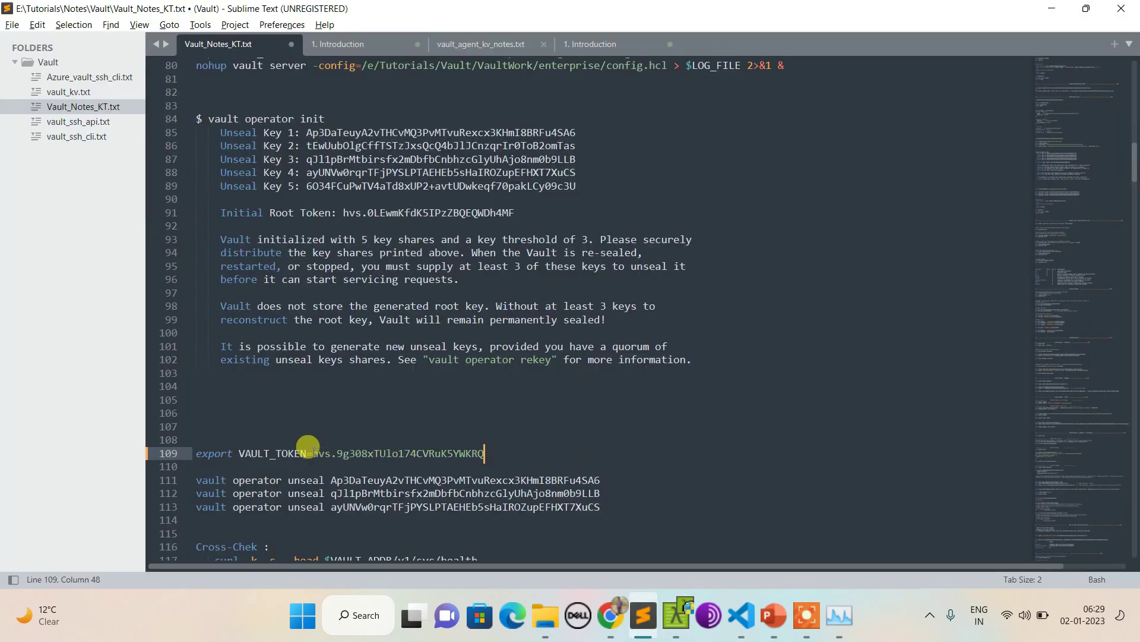
{"action": "left_click_drag", "start_coordinate": [485, 453], "coordinate": [194, 453]}
{"action": "key", "text": "ctrl+c"}
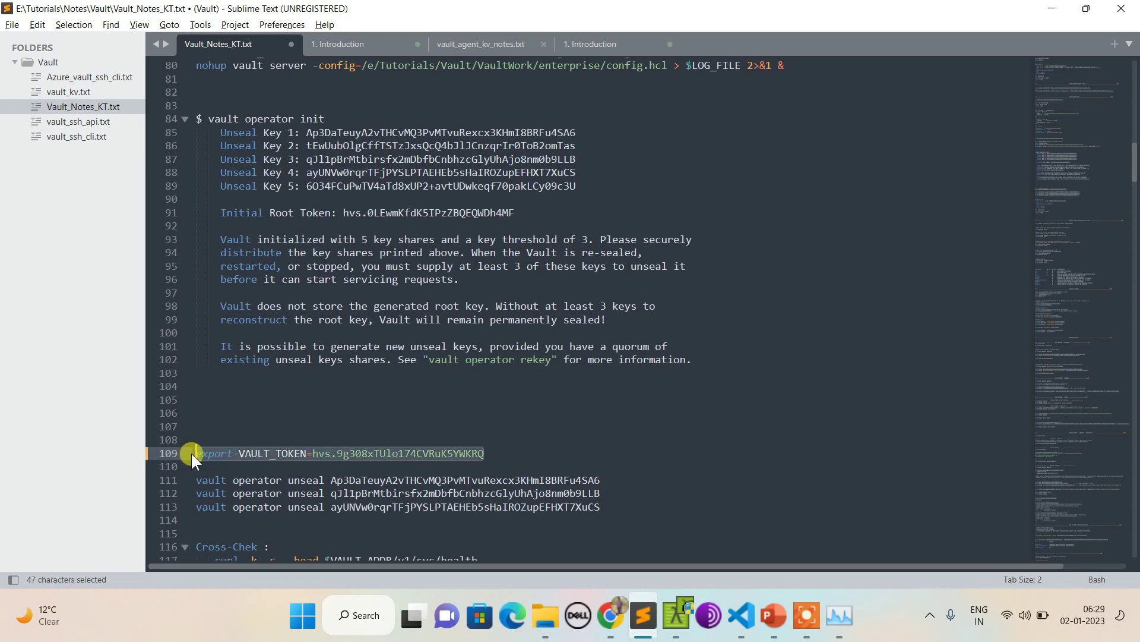
- Export the new root token as VAULT_TOKEN in Cmder and run the Vault status check
{"action": "left_click", "coordinate": [674, 615]}
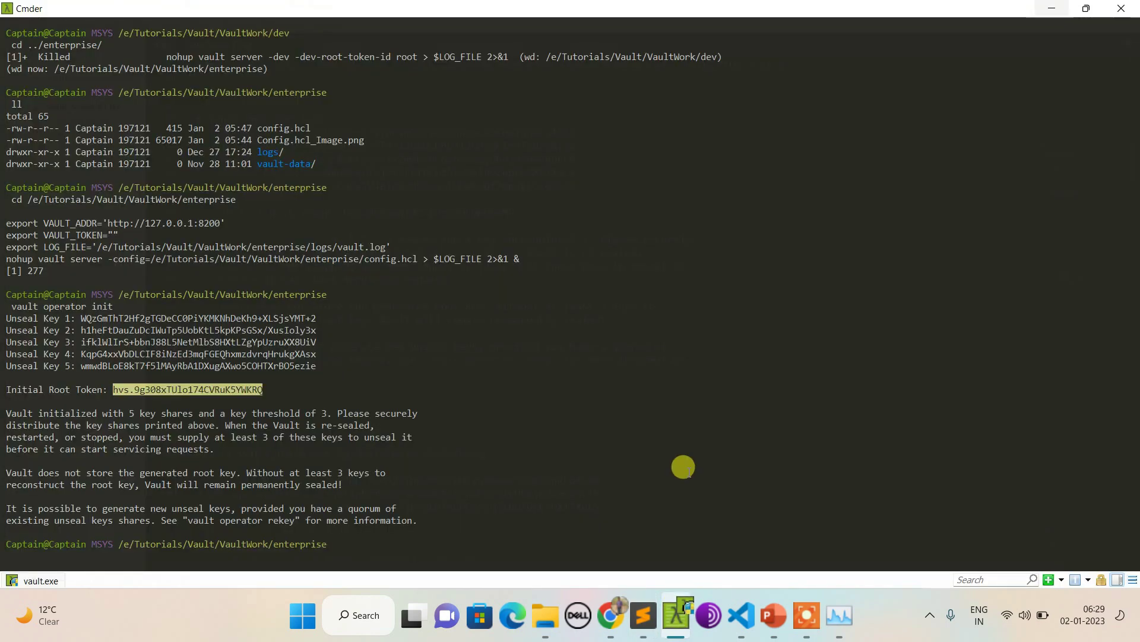
{"action": "key", "text": "shift+Insert"}
{"action": "key", "text": "Return"}
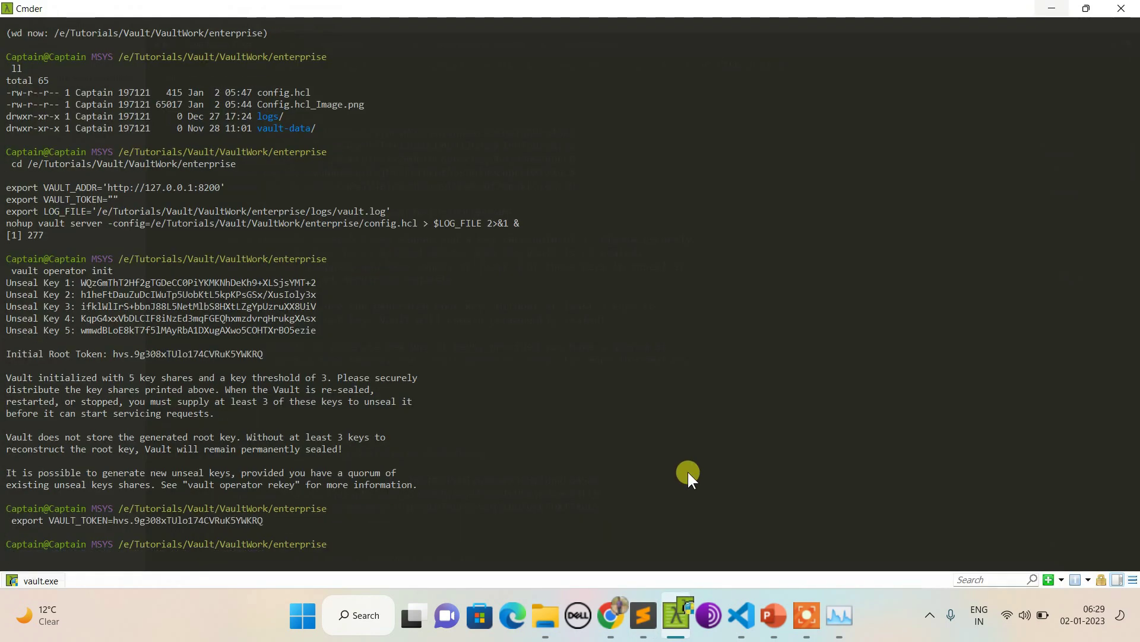
{"action": "key", "text": "alt+Tab"}
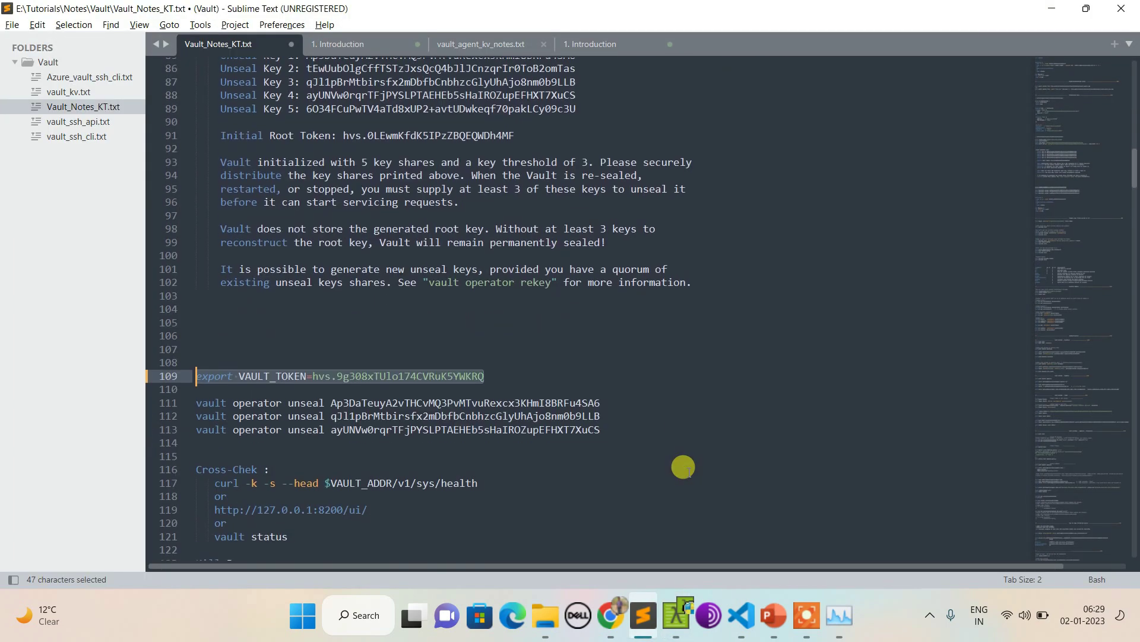
{"action": "key", "text": "alt+Tab"}
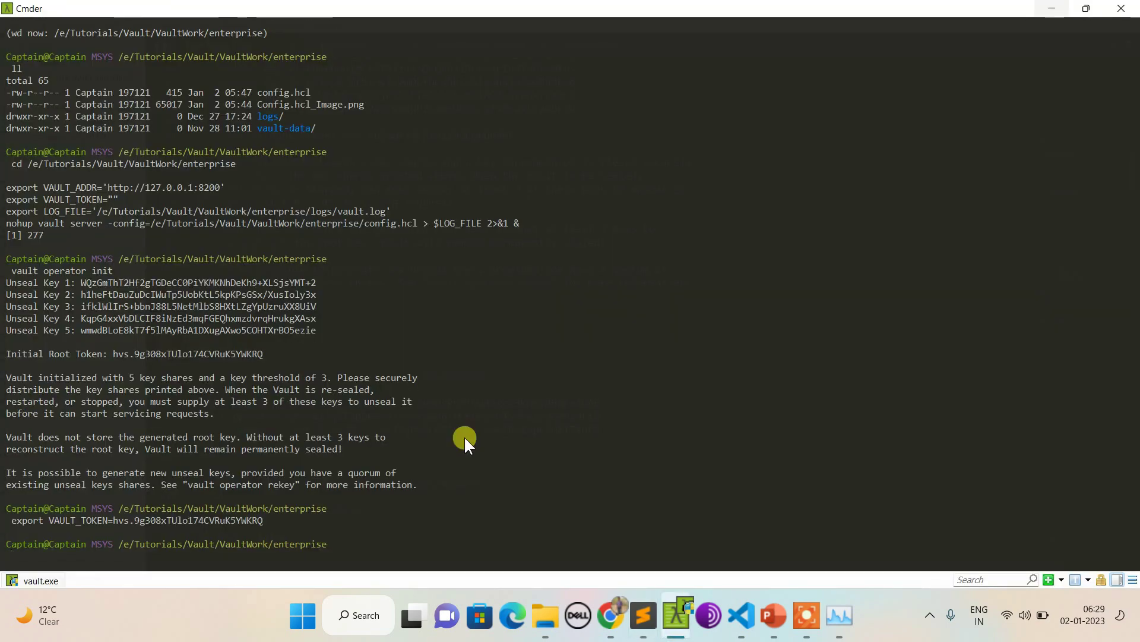
{"action": "type", "text": "vault status"}
{"action": "key", "text": "Return"}
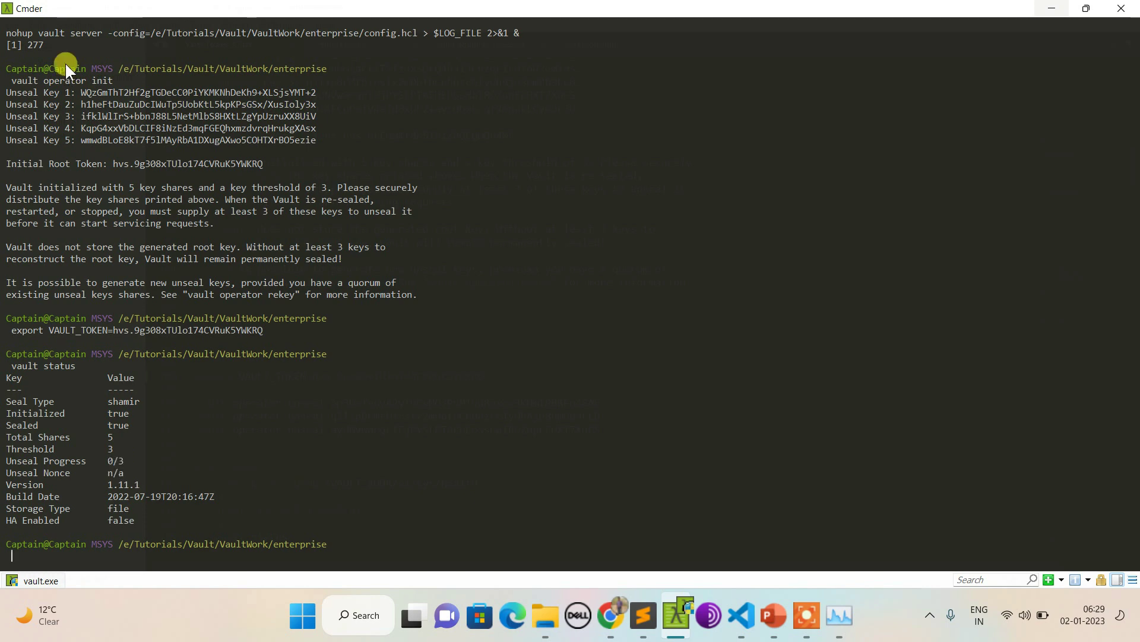
- Submit Unseal Key 1 using the 'vault operator unseal' prefix copied from line 111
{"action": "left_click_drag", "start_coordinate": [11, 78], "coordinate": [331, 140]}
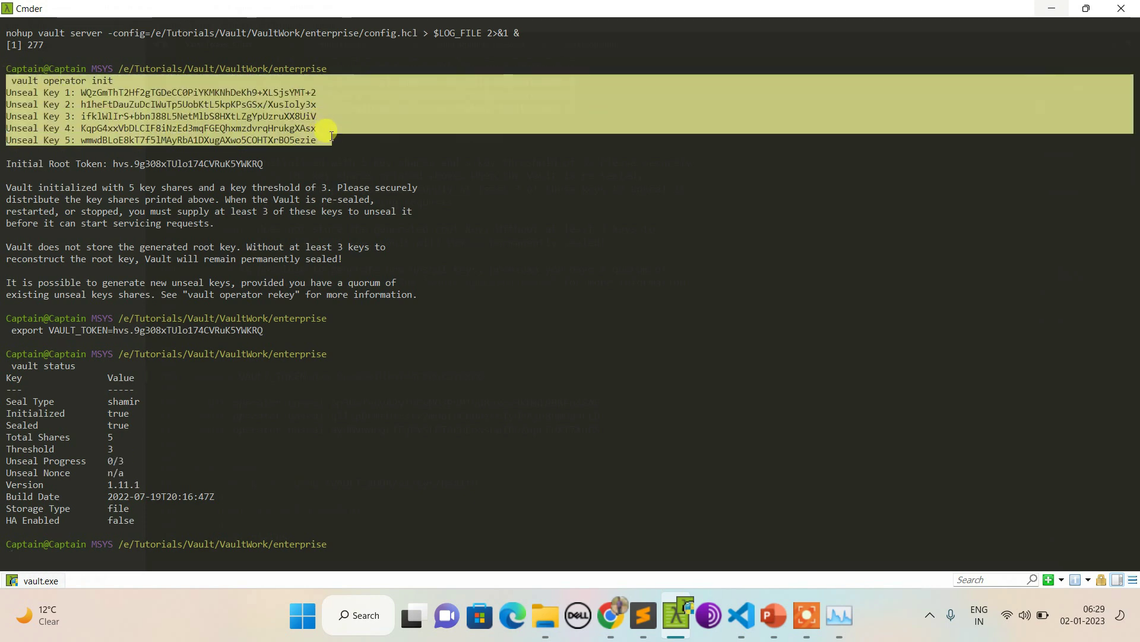
{"action": "left_click", "coordinate": [357, 183]}
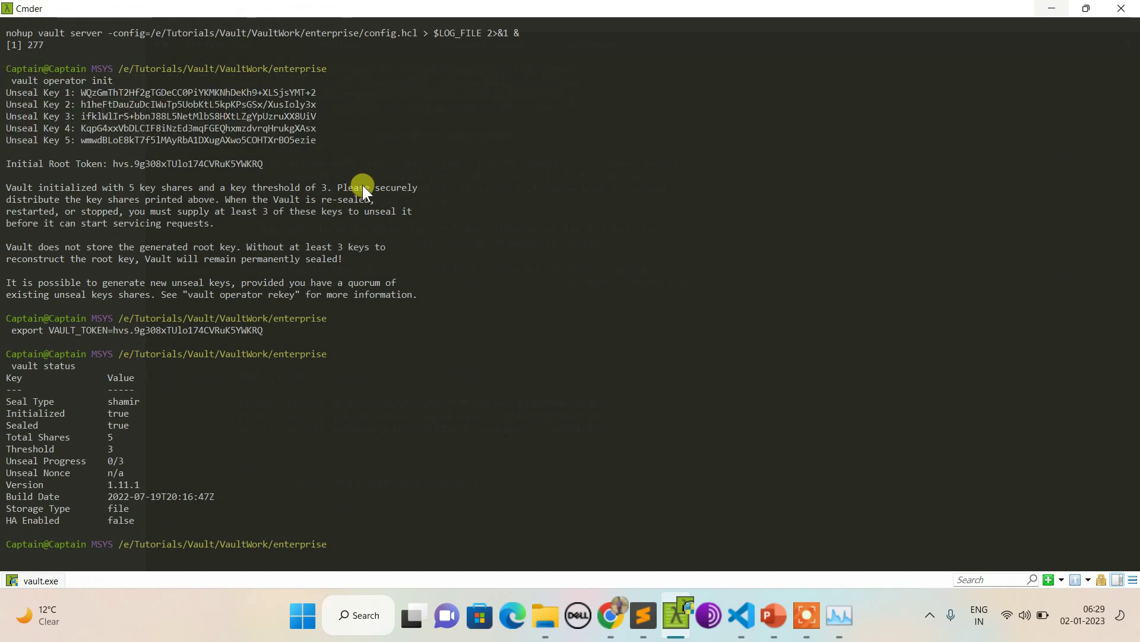
{"action": "key", "text": "alt+Tab"}
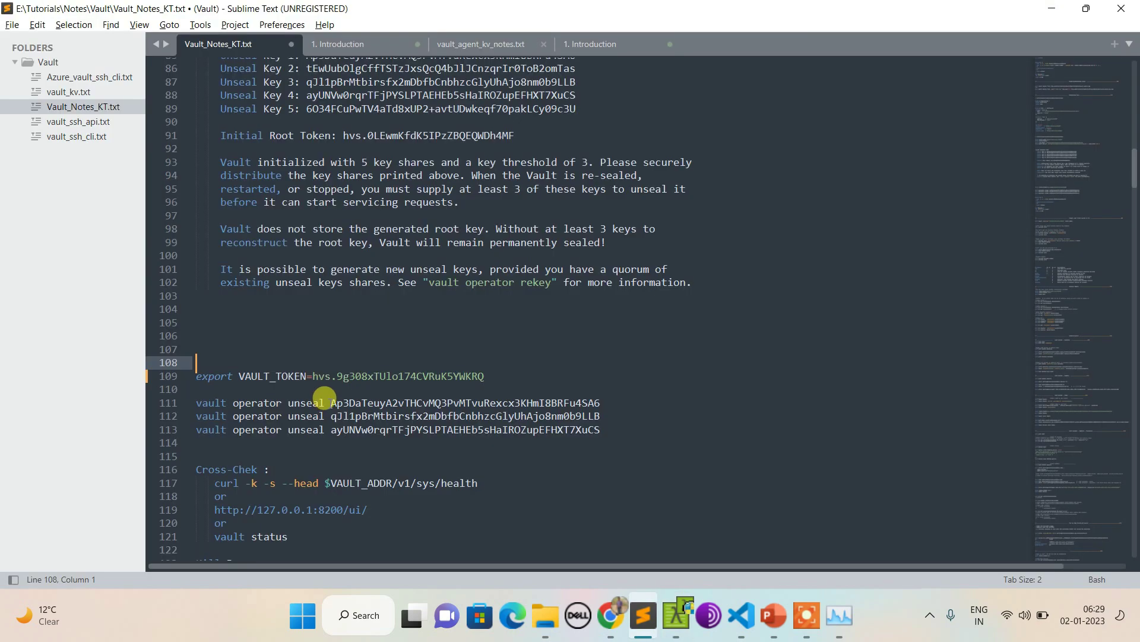
{"action": "left_click_drag", "start_coordinate": [328, 403], "coordinate": [195, 404]}
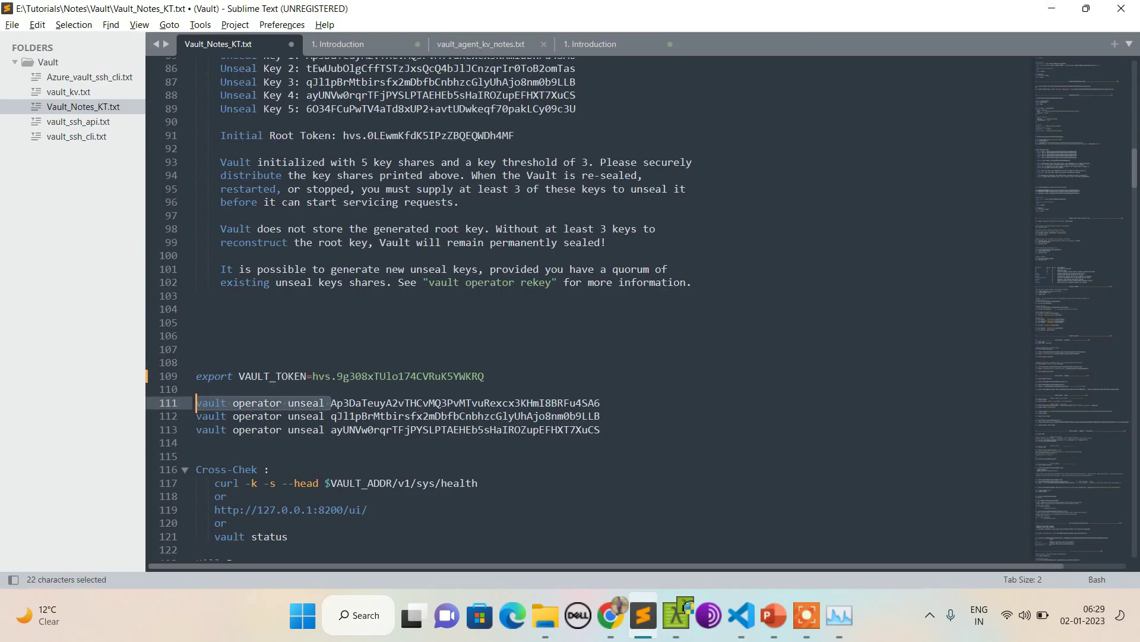
{"action": "key", "text": "ctrl+c"}
{"action": "key", "text": "alt+Tab"}
{"action": "key", "text": "ctrl+v"}
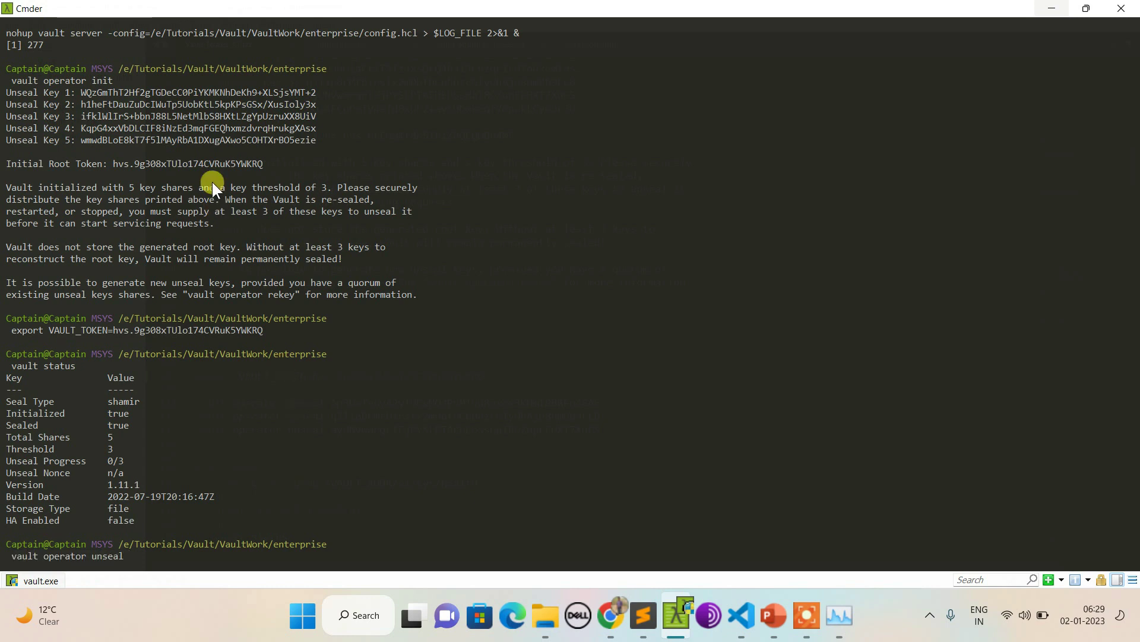
{"action": "double_click", "coordinate": [175, 94]}
{"action": "key", "text": "ctrl+v"}
{"action": "key", "text": "Return"}
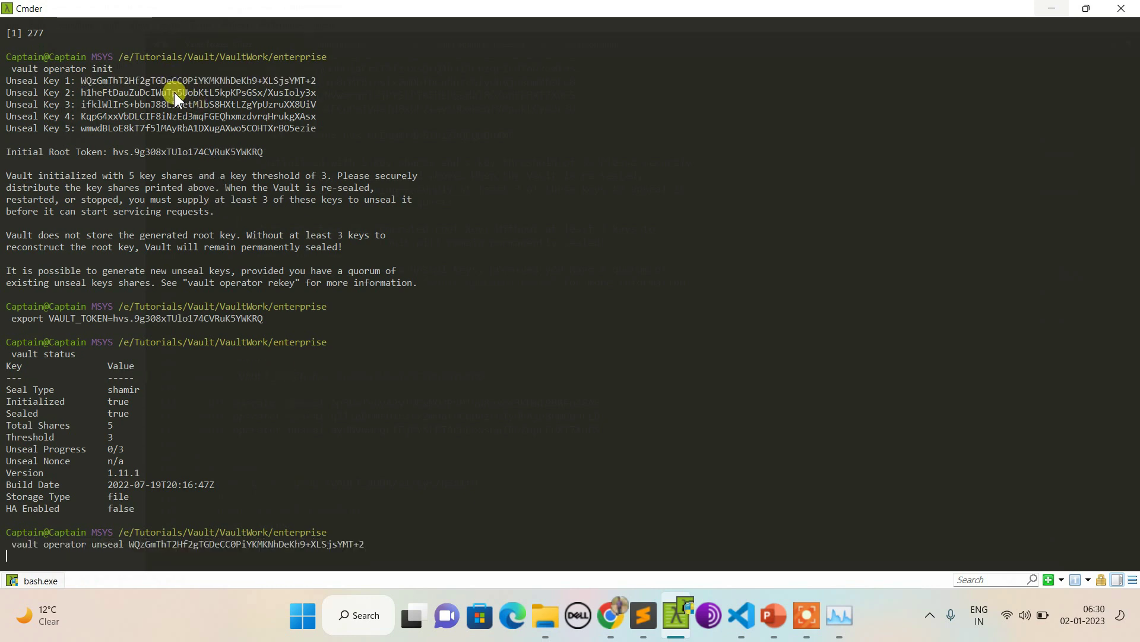
- Rerun the unseal command with Unseal Key 2, reaching Unseal Progress 2/3
{"action": "key", "text": "Up"}
{"action": "key", "text": "BackSpace"}
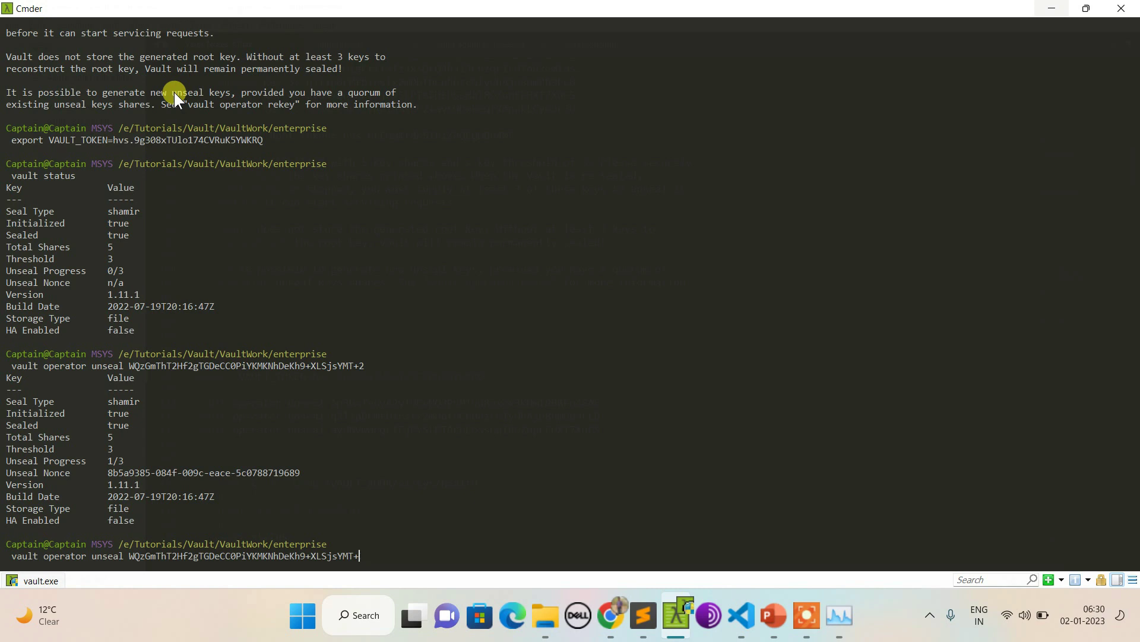
{"action": "key", "text": "BackSpace"}
{"action": "key", "text": "BackSpace"}
{"action": "key", "text": "BackSpace"}
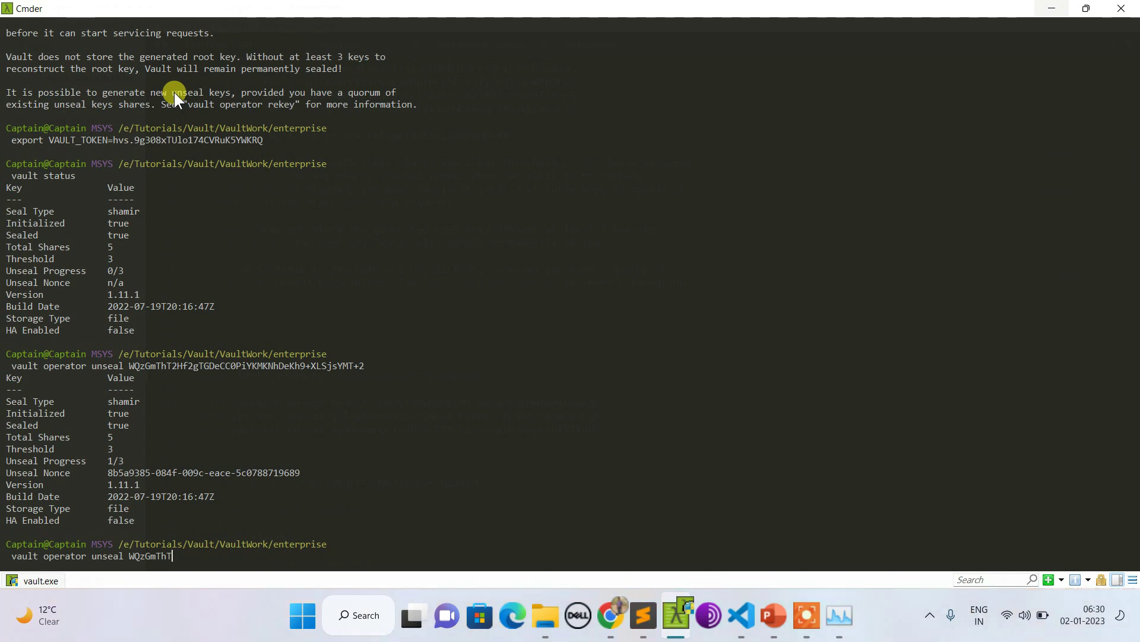
{"action": "key", "text": "BackSpace"}
{"action": "key", "text": "BackSpace"}
{"action": "key", "text": "BackSpace"}
{"action": "scroll", "coordinate": [174, 92], "scroll_direction": "up", "scroll_amount": 3}
{"action": "scroll", "coordinate": [174, 92], "scroll_direction": "up", "scroll_amount": 3}
{"action": "scroll", "coordinate": [174, 92], "scroll_direction": "up", "scroll_amount": 2}
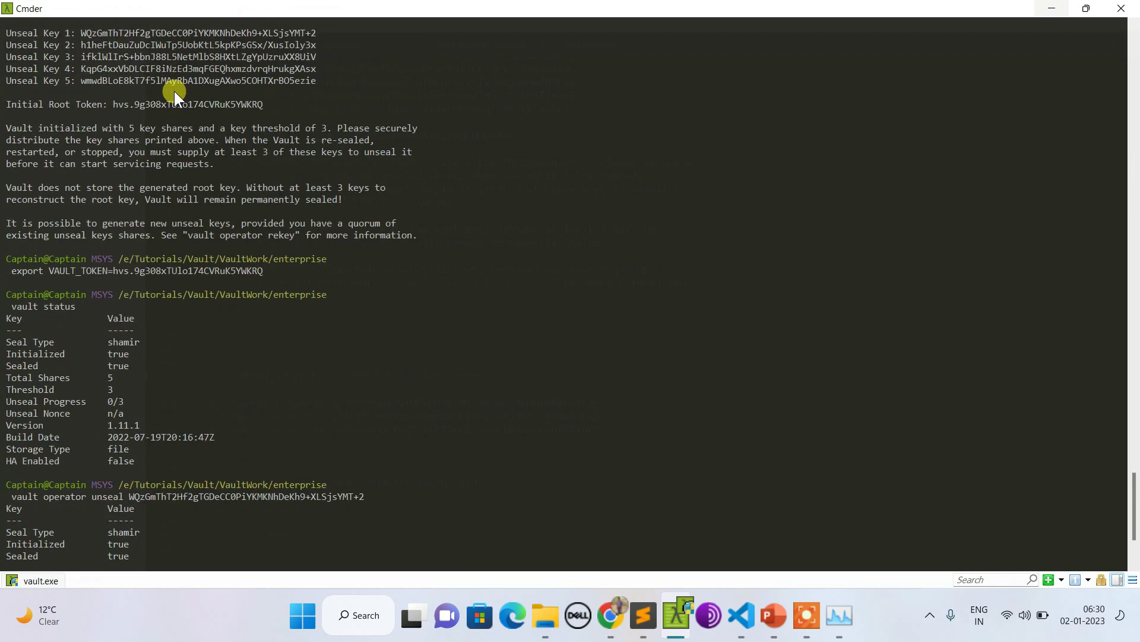
{"action": "double_click", "coordinate": [156, 44]}
{"action": "key", "text": "shift+Insert"}
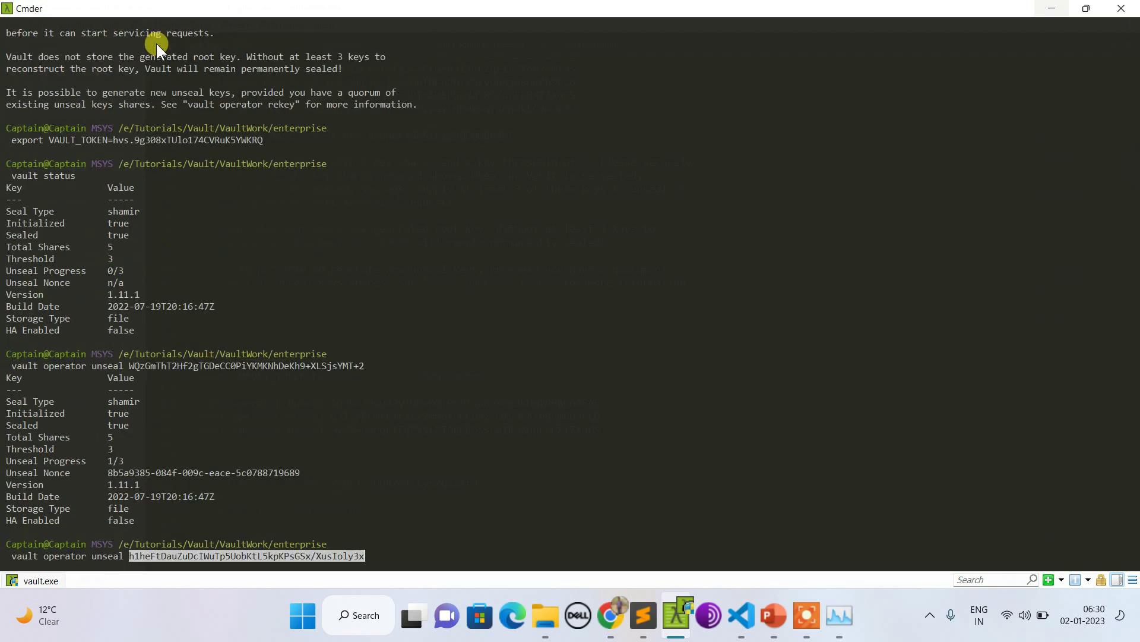
{"action": "key", "text": "Return"}
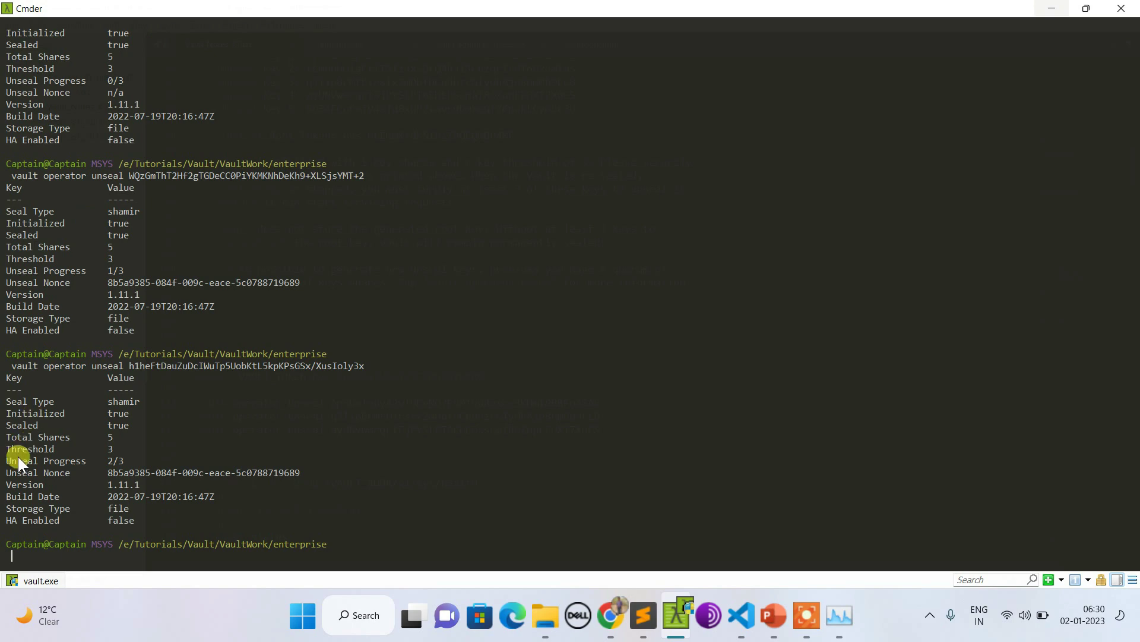
{"action": "left_click_drag", "start_coordinate": [8, 460], "coordinate": [111, 461]}
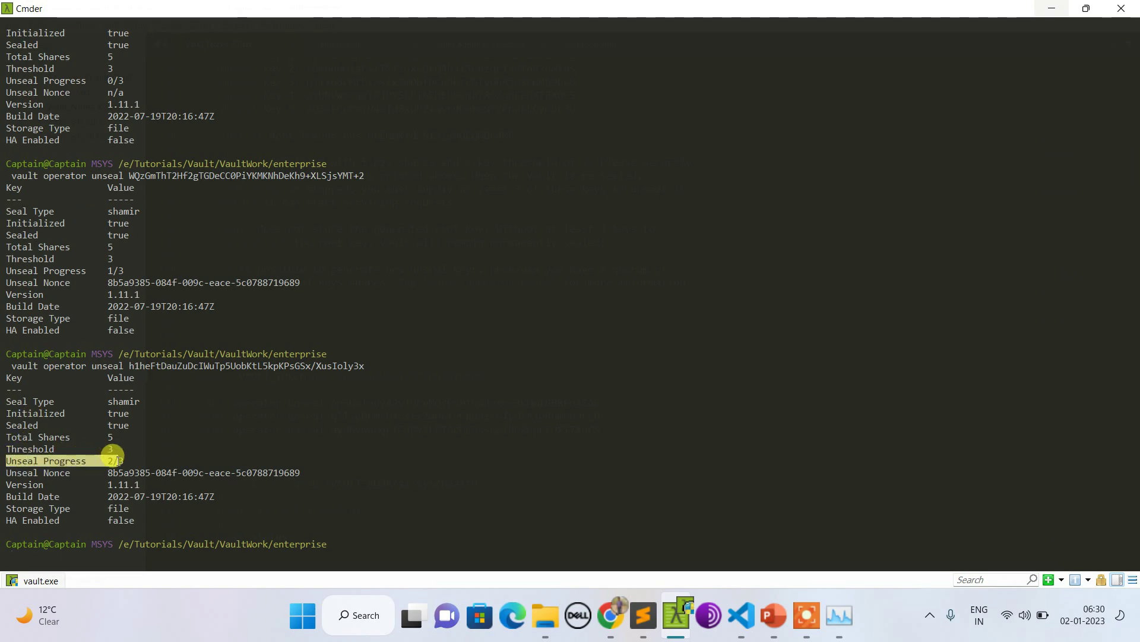
- Unseal with Key 5 as the third key, so Vault reports Sealed false
{"action": "key", "text": "alt+Tab"}
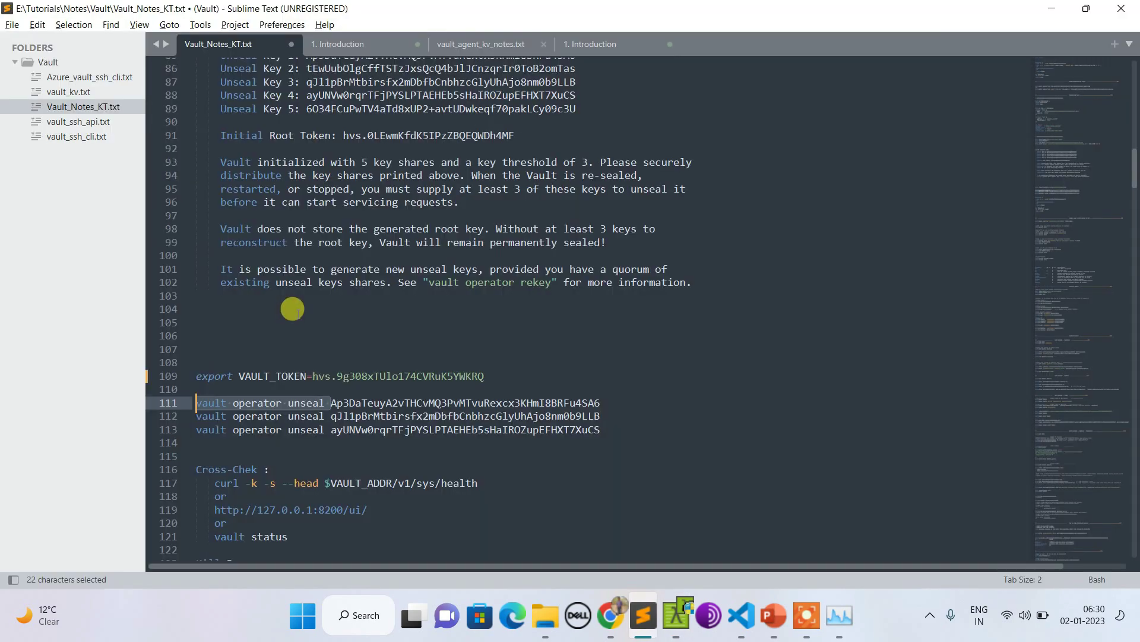
{"action": "right_click", "coordinate": [291, 399]}
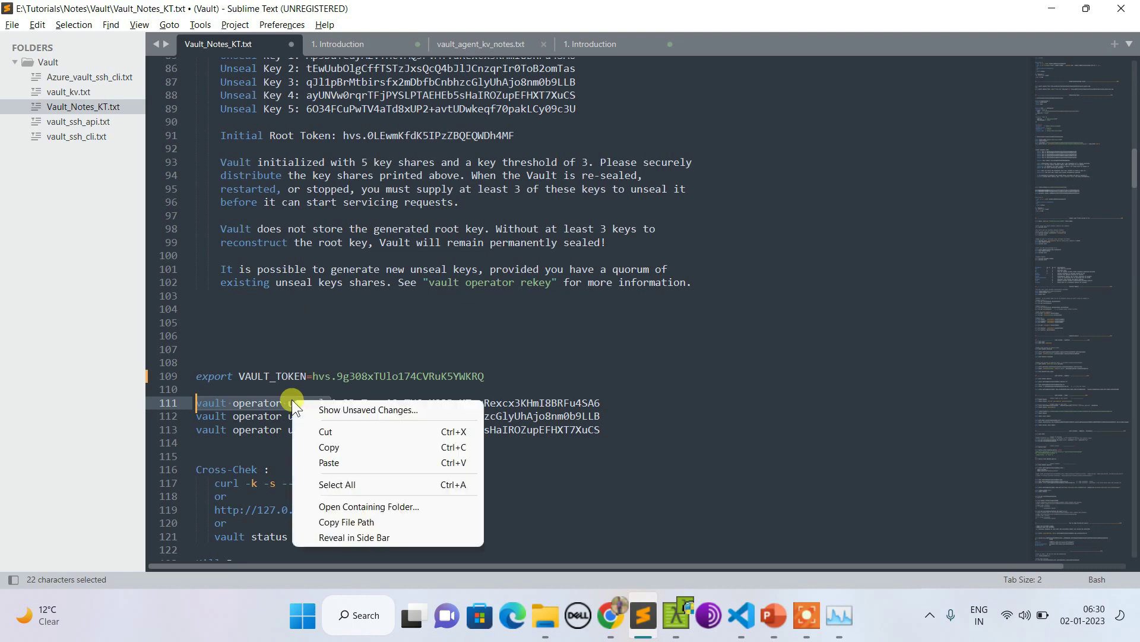
{"action": "left_click", "coordinate": [328, 447]}
{"action": "key", "text": "alt+Tab"}
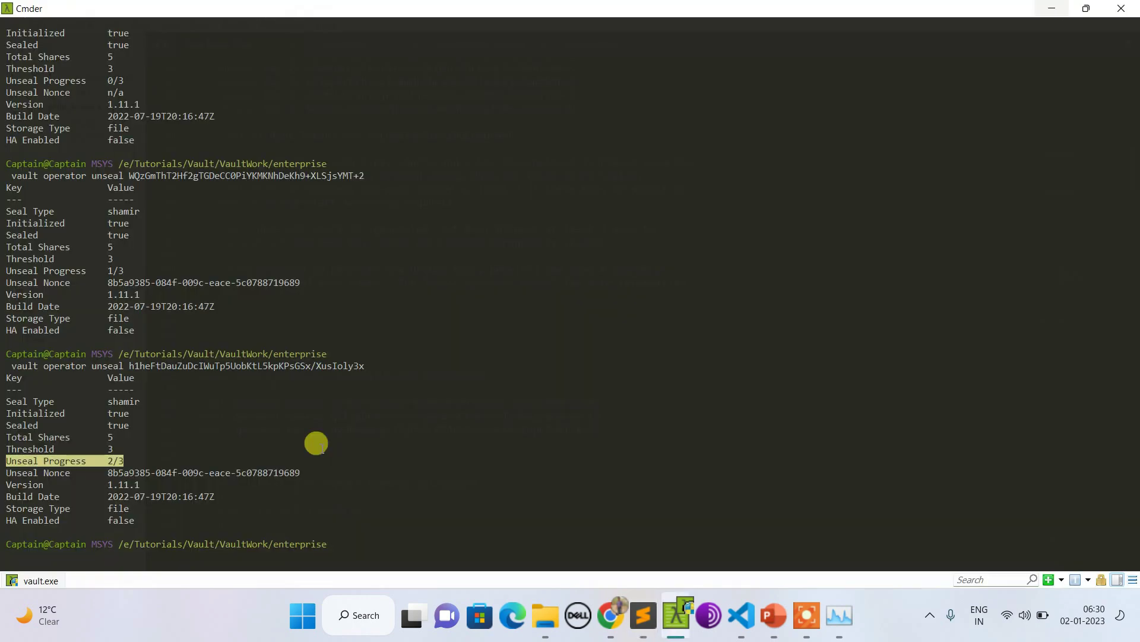
{"action": "key", "text": "ctrl+v"}
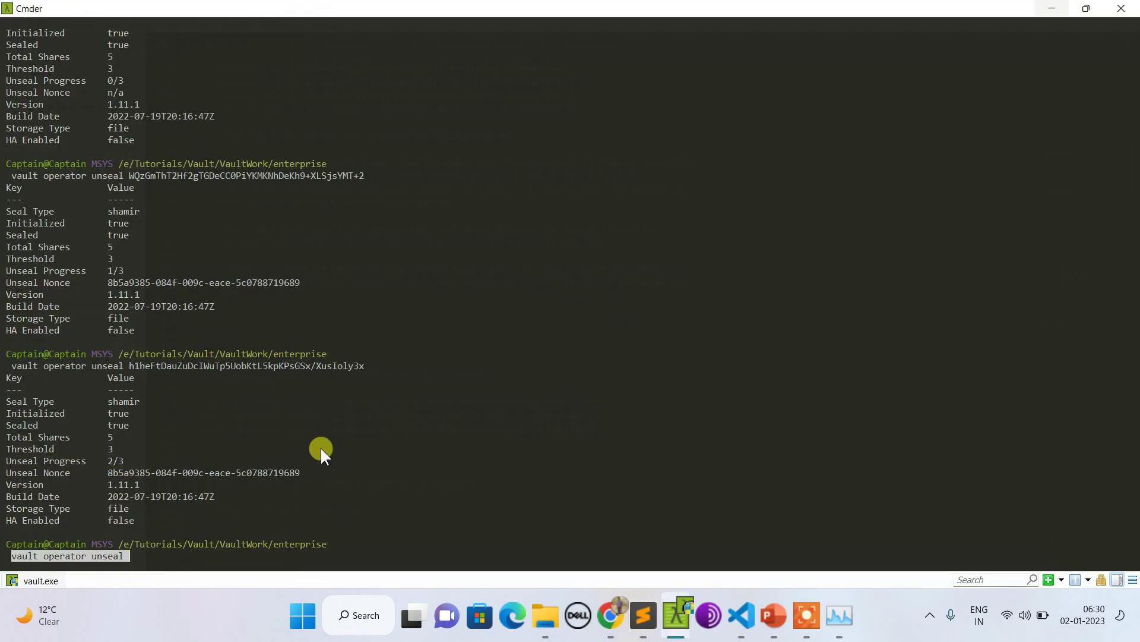
{"action": "scroll", "coordinate": [320, 446], "scroll_direction": "up", "scroll_amount": 5}
{"action": "scroll", "coordinate": [320, 446], "scroll_direction": "up", "scroll_amount": 5}
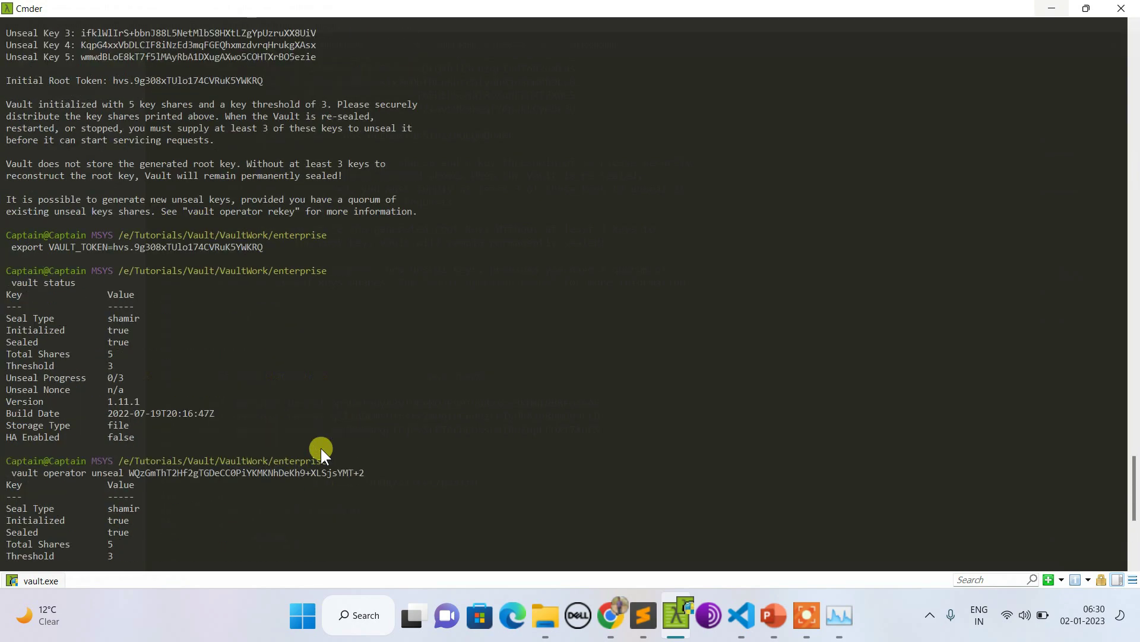
{"action": "scroll", "coordinate": [320, 447], "scroll_direction": "up", "scroll_amount": 3}
{"action": "double_click", "coordinate": [231, 144]}
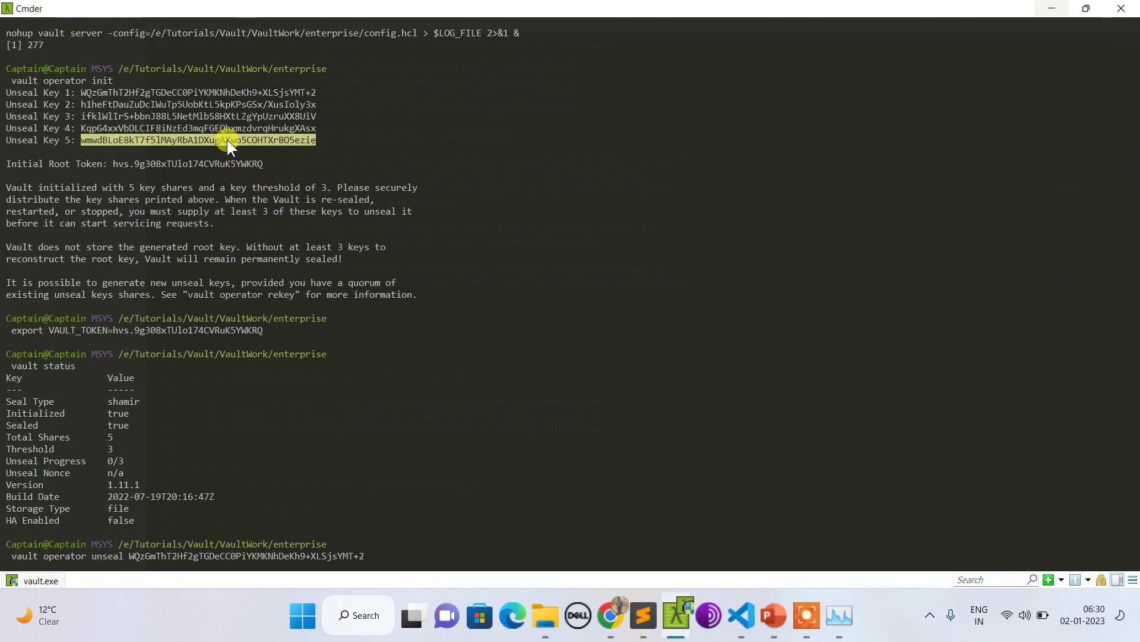
{"action": "key", "text": "ctrl+v"}
{"action": "key", "text": "Return"}
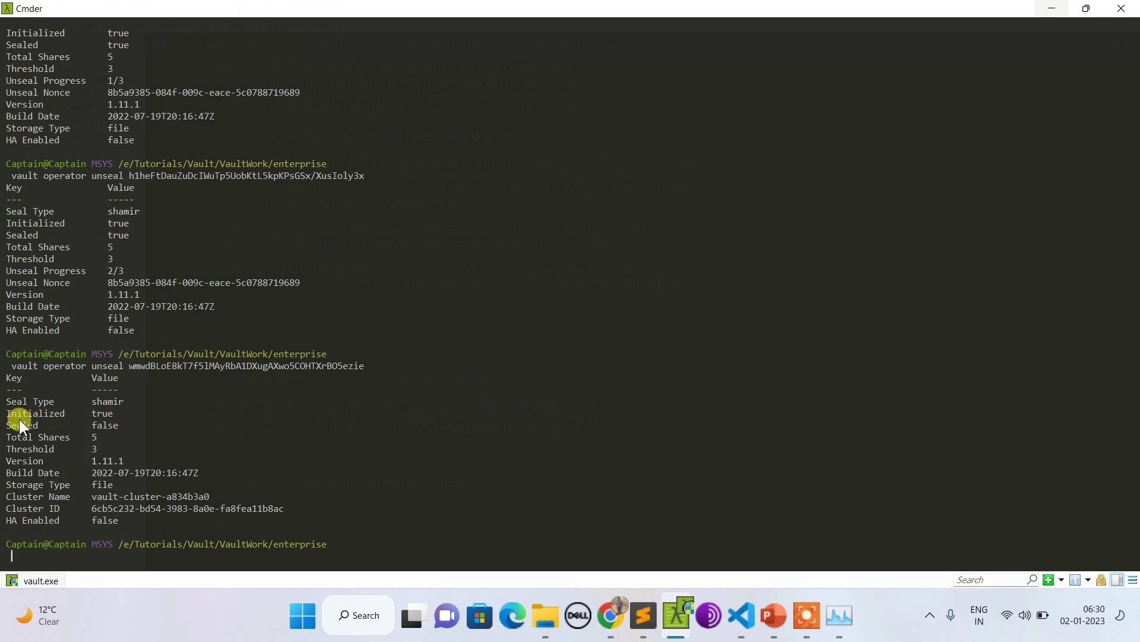
{"action": "left_click_drag", "start_coordinate": [16, 425], "coordinate": [99, 425]}
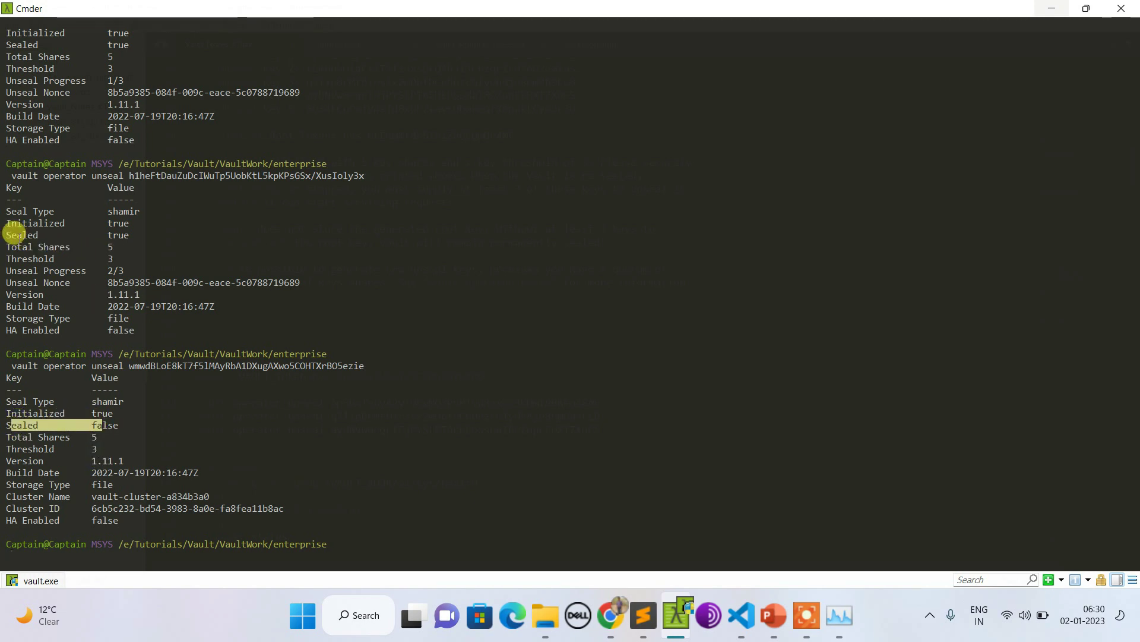
- Reload the Vault sign-in page and sign in with the initial root token from Cmder
{"action": "left_click", "coordinate": [613, 614]}
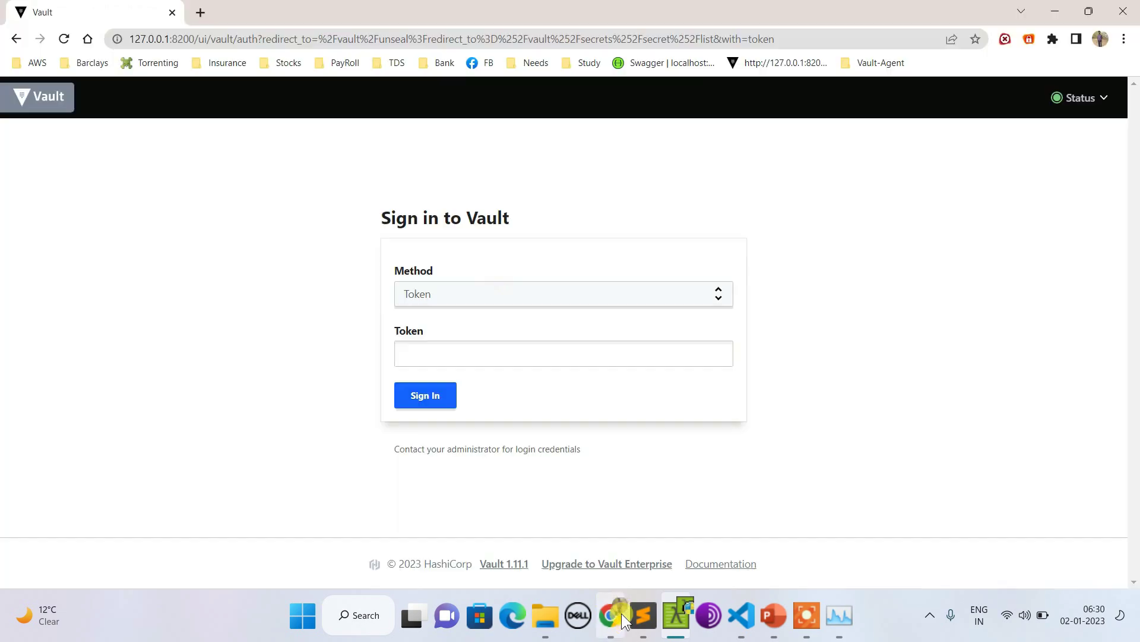
{"action": "left_click", "coordinate": [63, 37]}
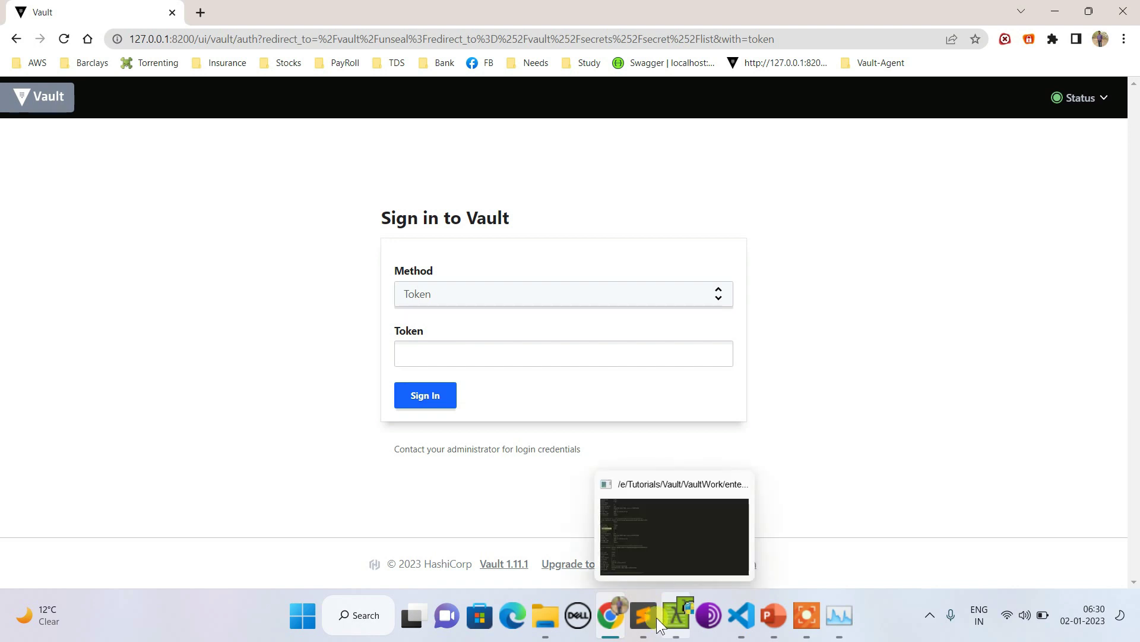
{"action": "left_click", "coordinate": [676, 615]}
{"action": "scroll", "coordinate": [465, 311], "scroll_direction": "up", "scroll_amount": 5}
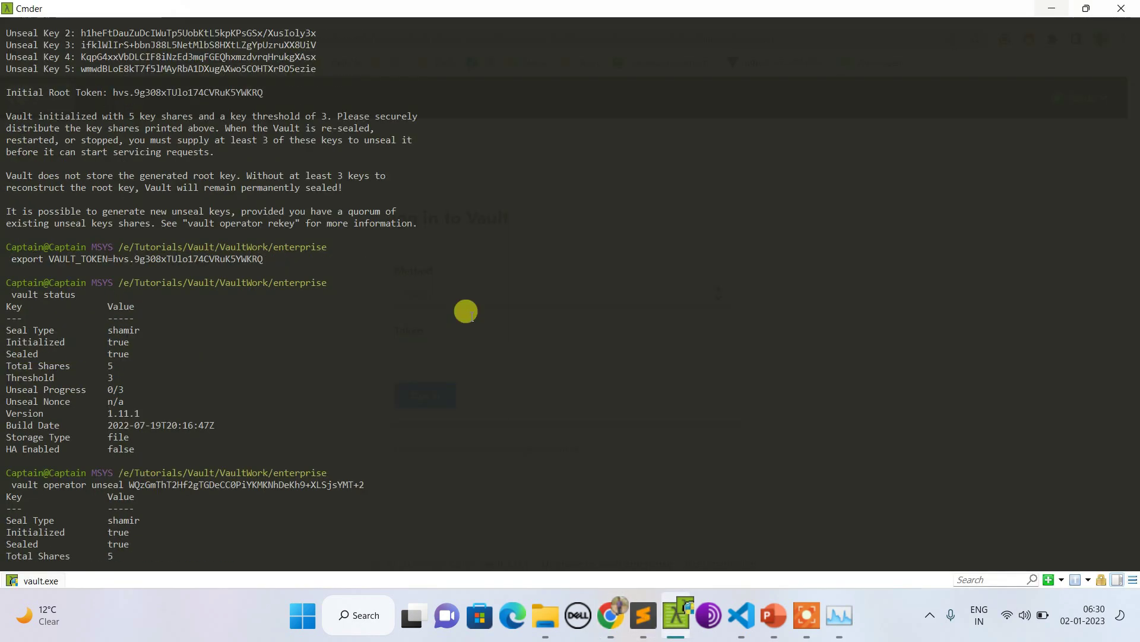
{"action": "double_click", "coordinate": [147, 92]}
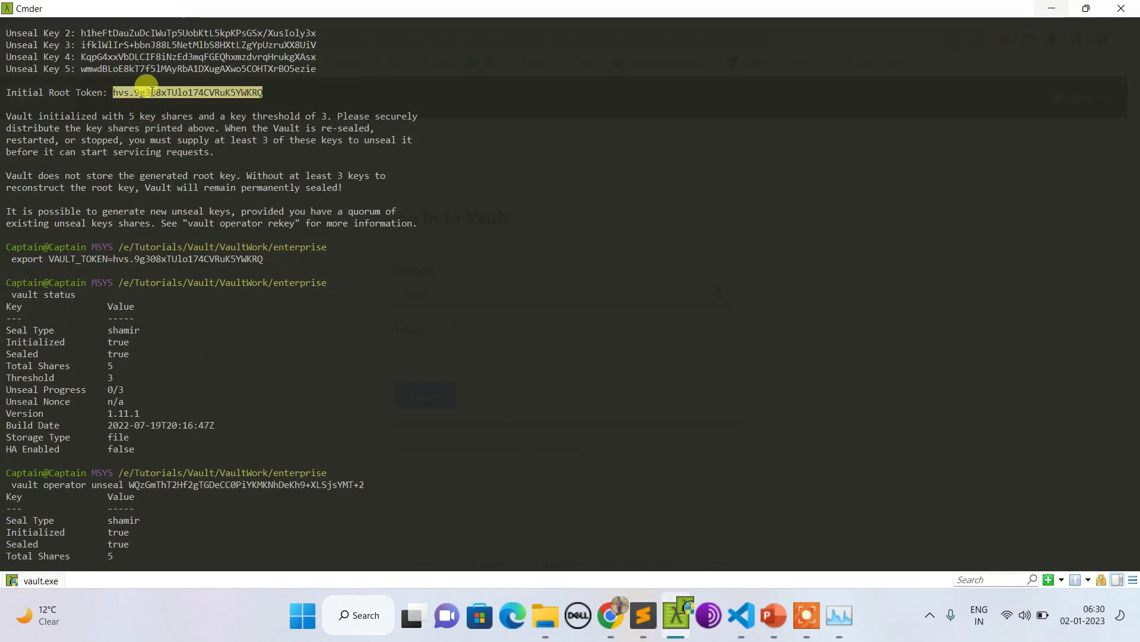
{"action": "key", "text": "alt+Tab"}
{"action": "left_click", "coordinate": [481, 352]}
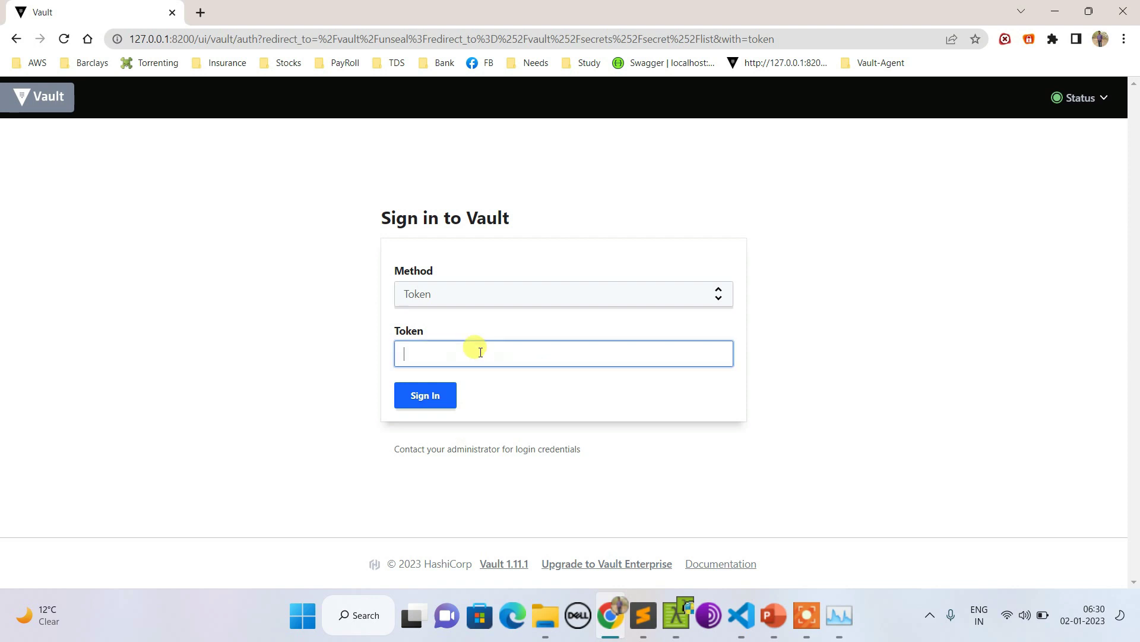
{"action": "key", "text": "ctrl+v"}
{"action": "left_click", "coordinate": [425, 394]}
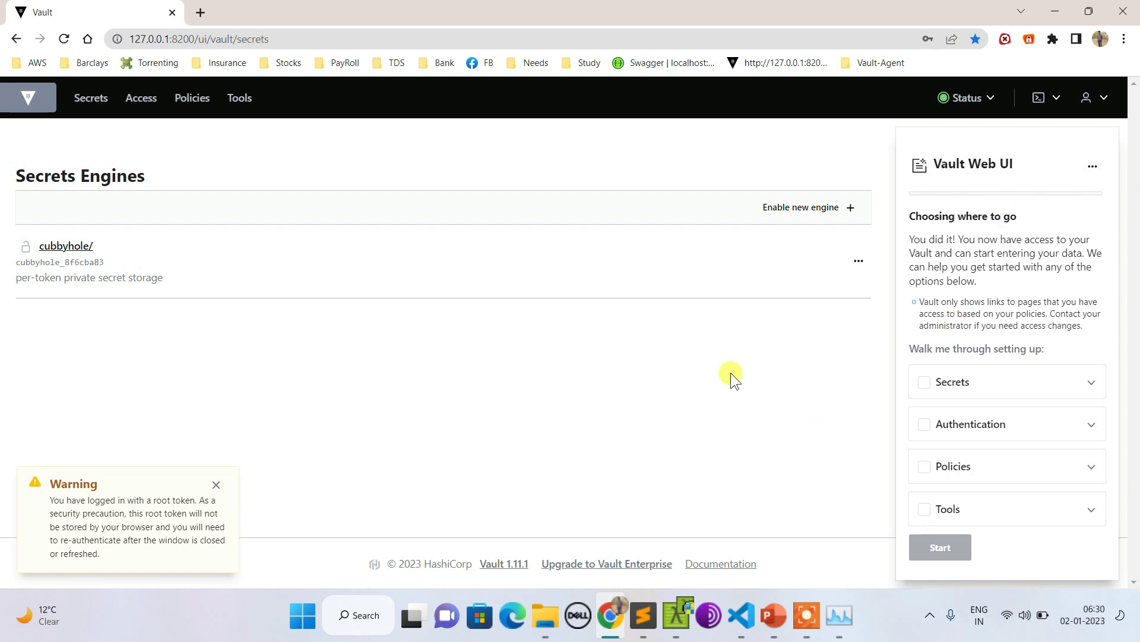
- Browse the Access, Policies and Secrets pages of the Vault web UI
{"action": "left_click", "coordinate": [141, 97]}
{"action": "left_click", "coordinate": [192, 97]}
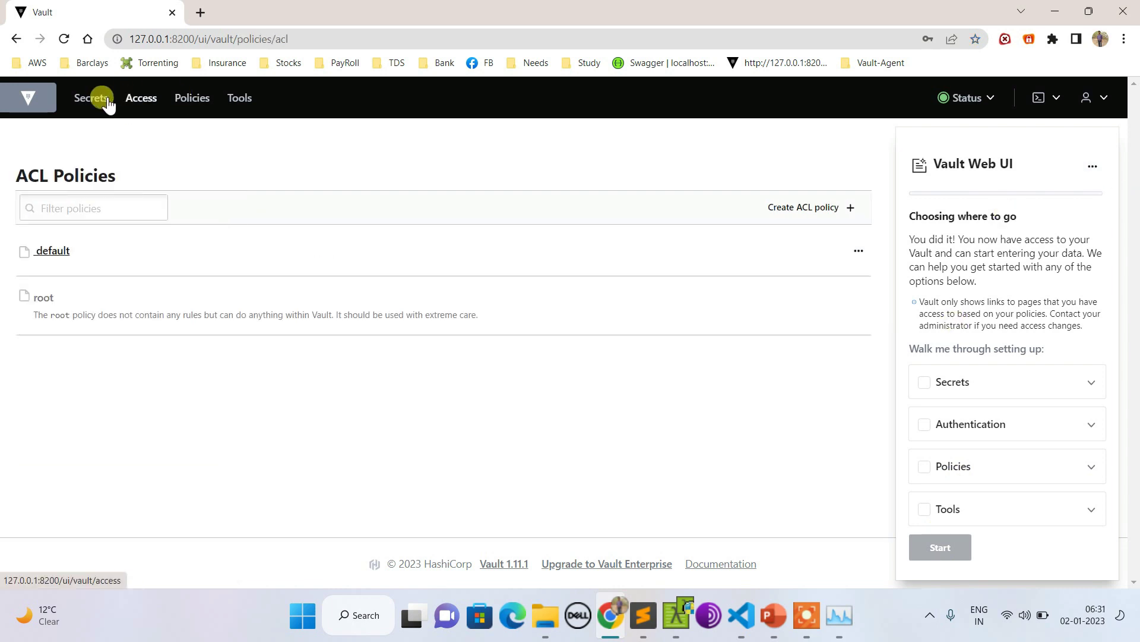
{"action": "left_click", "coordinate": [90, 98]}
- Run the sys/health curl command from line 117 in Cmder, returning HTTP/1.1 200 OK
{"action": "left_click", "coordinate": [642, 615]}
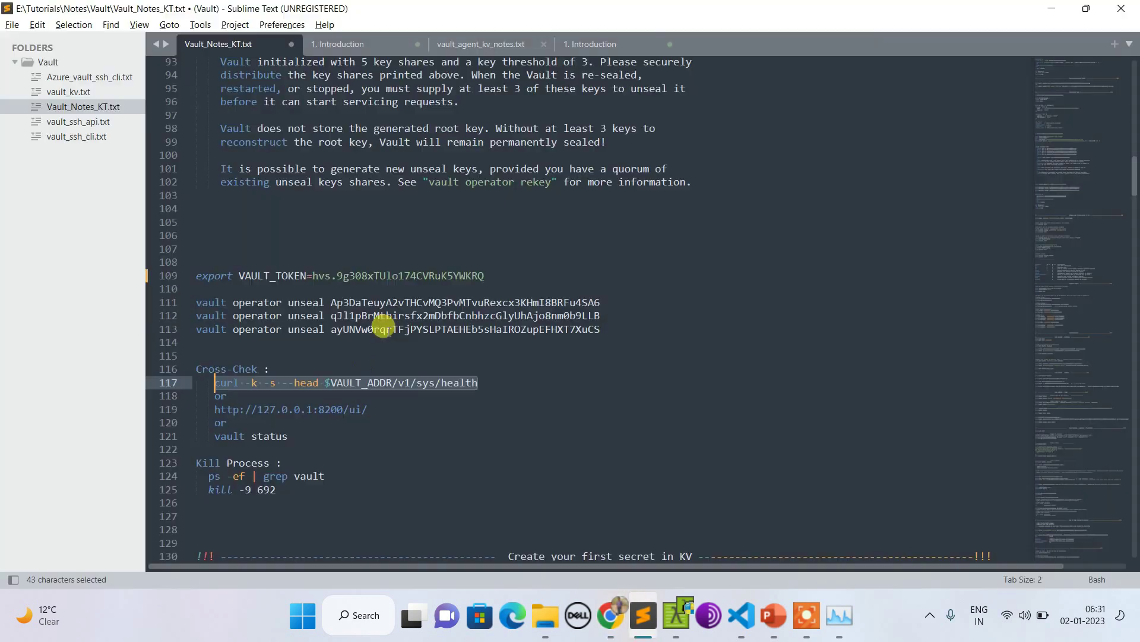
{"action": "right_click", "coordinate": [357, 382]}
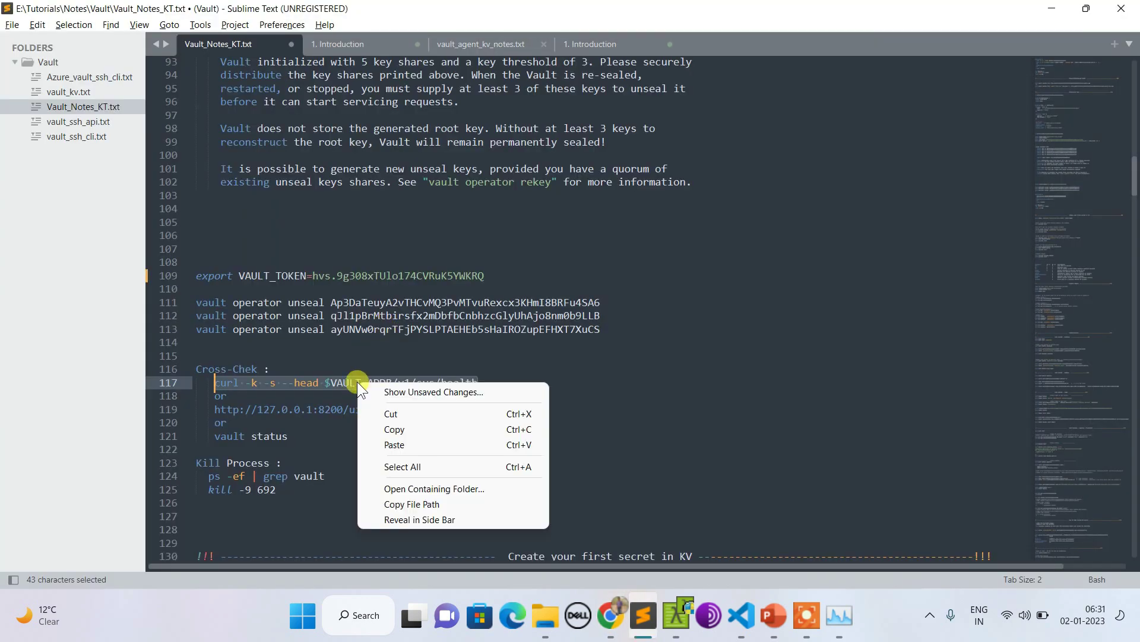
{"action": "left_click", "coordinate": [397, 425]}
{"action": "key", "text": "alt+Tab"}
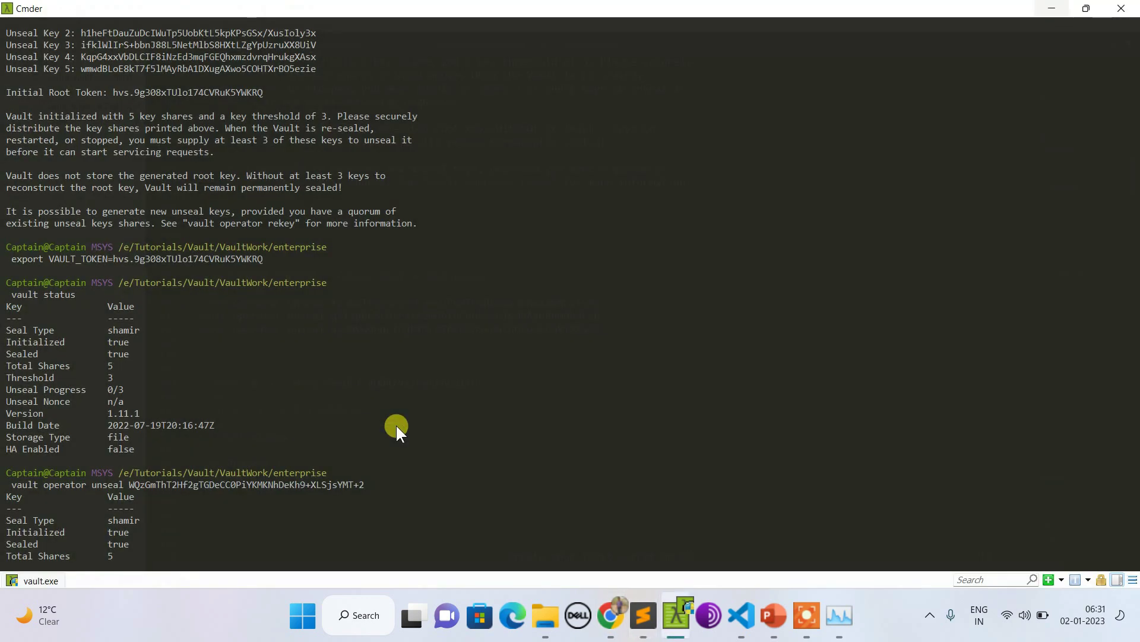
{"action": "scroll", "coordinate": [396, 423], "scroll_direction": "down", "scroll_amount": 5}
{"action": "key", "text": "shift+Insert"}
{"action": "key", "text": "Return"}
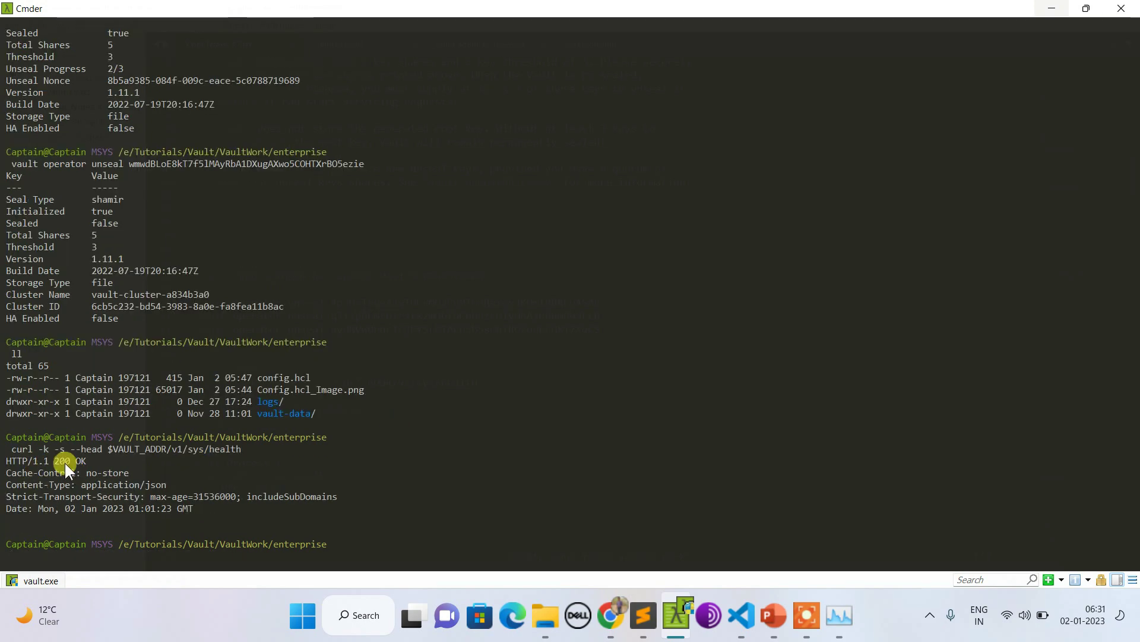
{"action": "key", "text": "alt+Tab"}
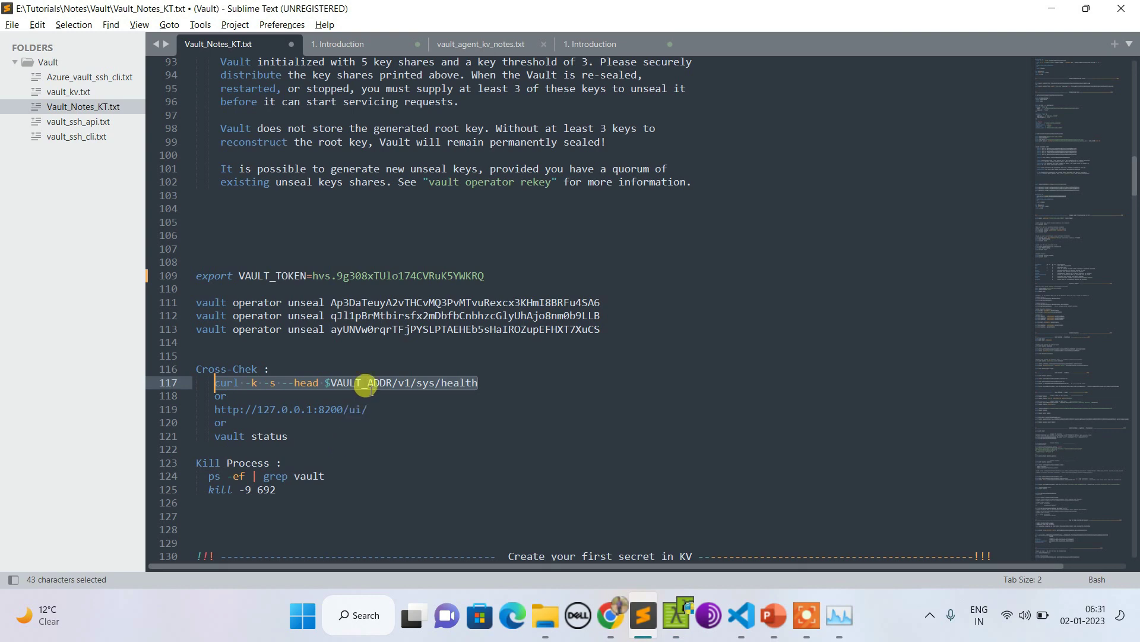
- Show the '1. Introduction' outline and highlight the Installation and Secret Engines (KV) topics
{"action": "left_click", "coordinate": [341, 45]}
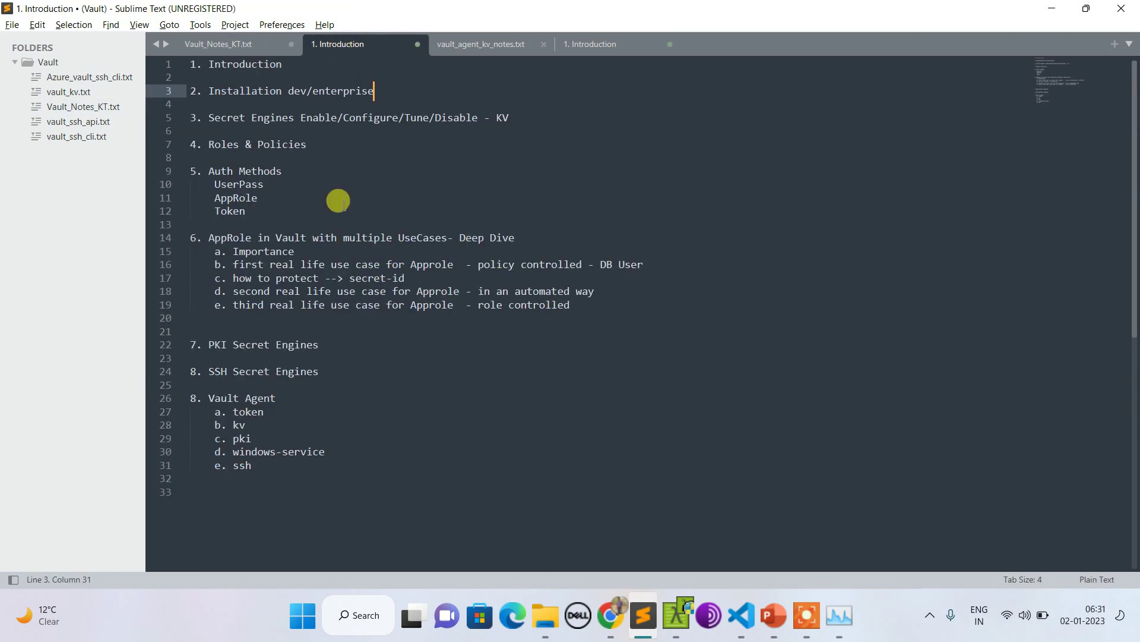
{"action": "left_click_drag", "start_coordinate": [376, 90], "coordinate": [196, 91]}
{"action": "left_click", "coordinate": [198, 89]}
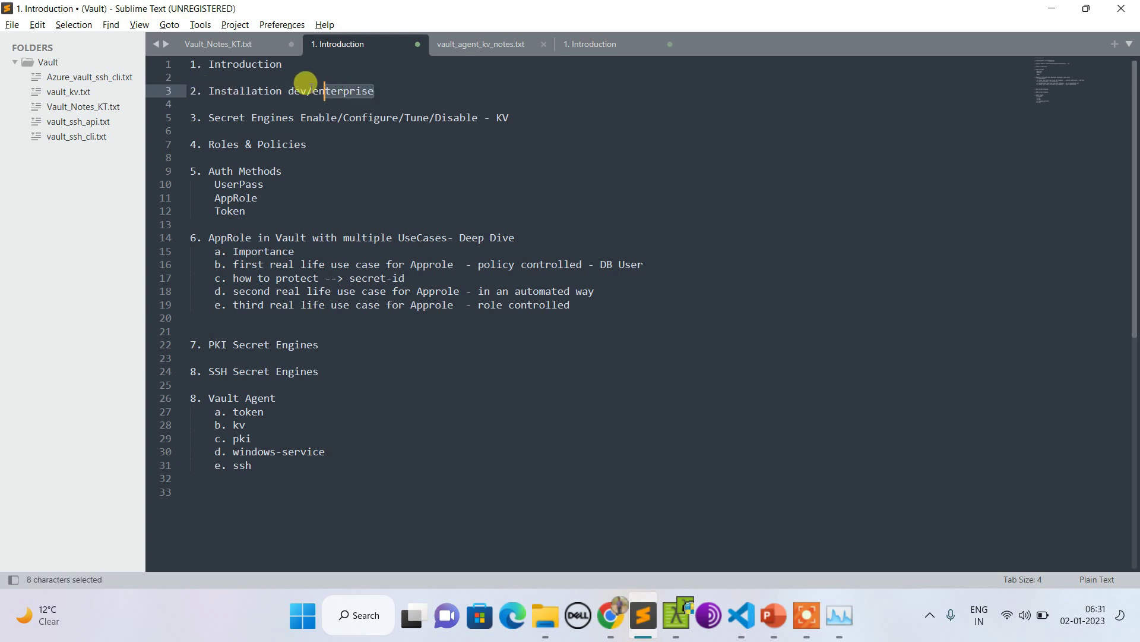
{"action": "key", "text": "Down"}
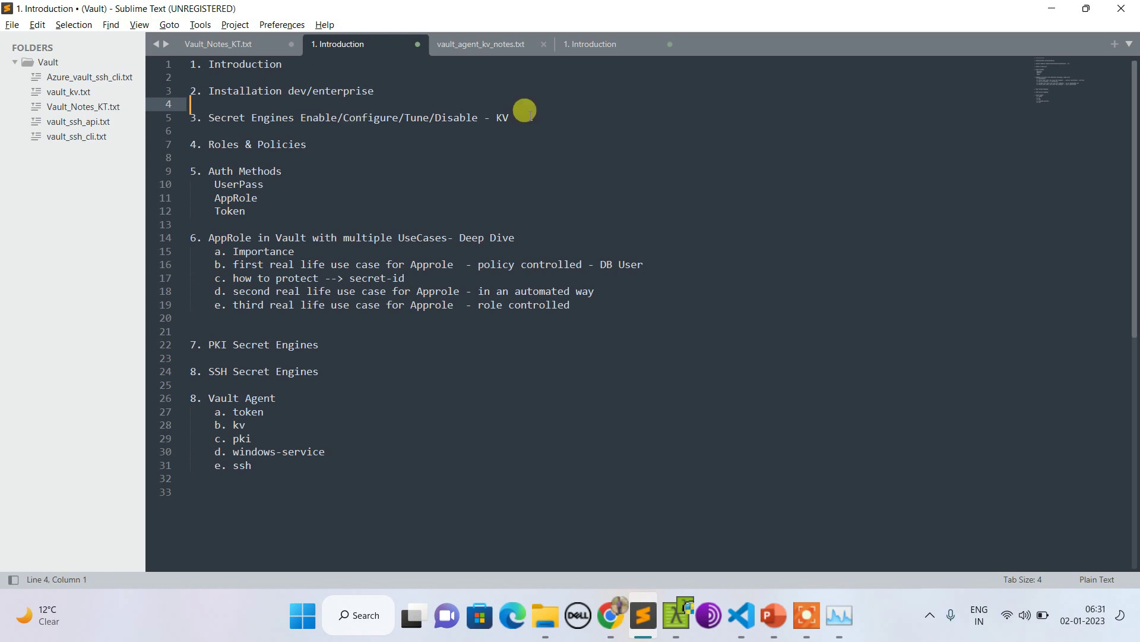
{"action": "left_click_drag", "start_coordinate": [522, 114], "coordinate": [190, 104]}
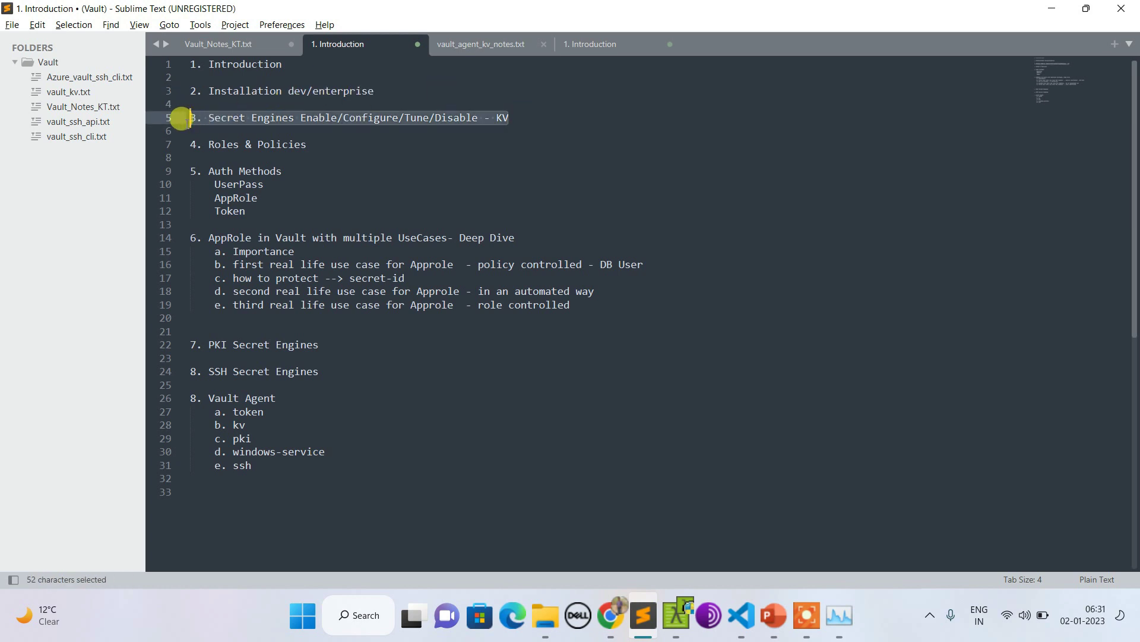
{"action": "left_click", "coordinate": [400, 116]}
{"action": "left_click", "coordinate": [508, 117]}
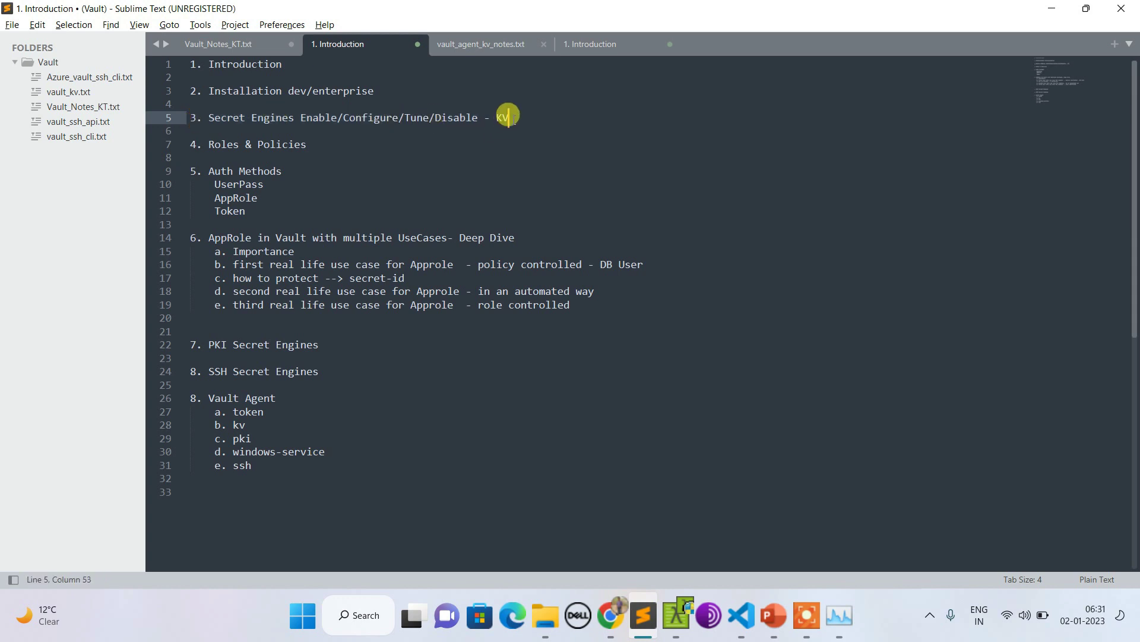
{"action": "left_click_drag", "start_coordinate": [508, 117], "coordinate": [501, 117]}
{"action": "left_click", "coordinate": [502, 117]}
- Highlight the Roles & Policies, UserPass/AppRole, PKI and SSH topics in the outline
{"action": "left_click", "coordinate": [289, 143]}
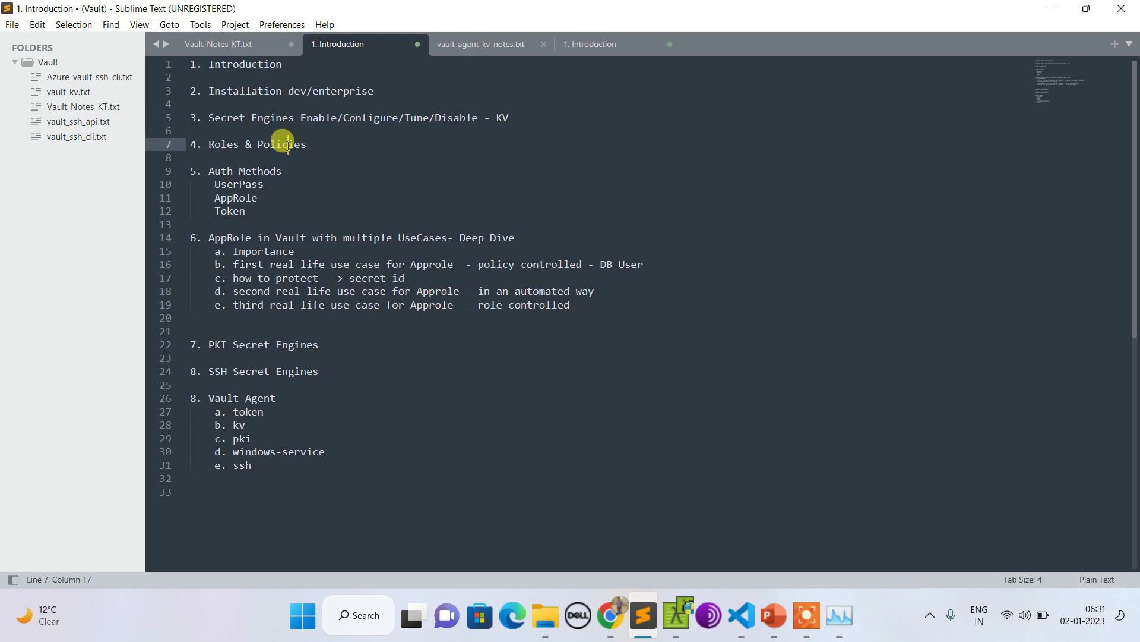
{"action": "triple_click", "coordinate": [286, 144]}
{"action": "left_click_drag", "start_coordinate": [263, 198], "coordinate": [259, 185]}
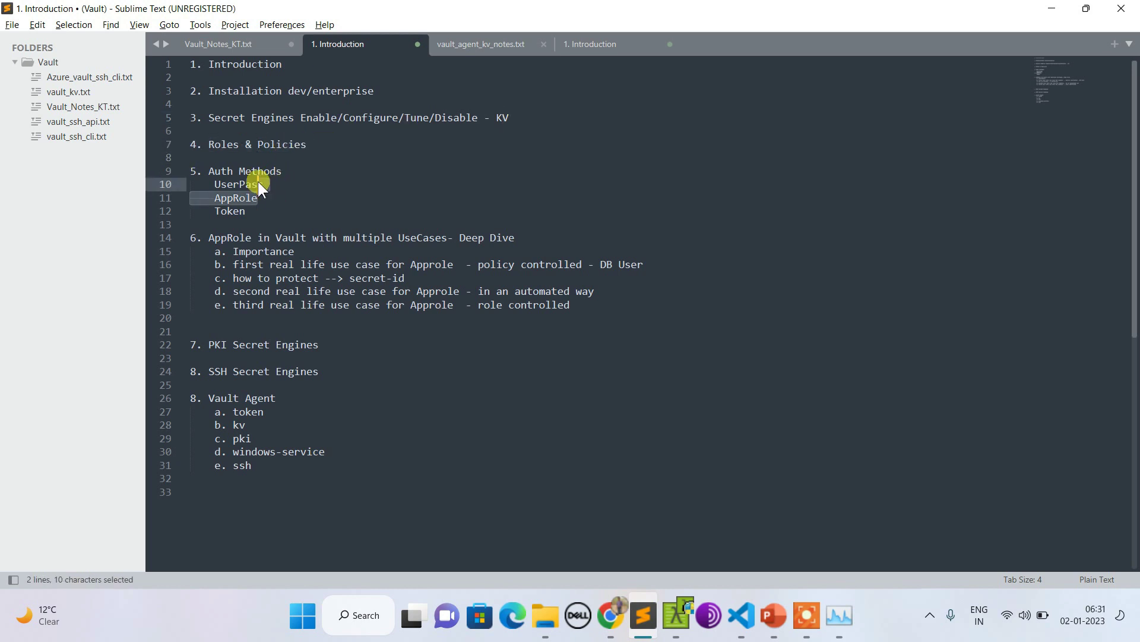
{"action": "double_click", "coordinate": [224, 239]}
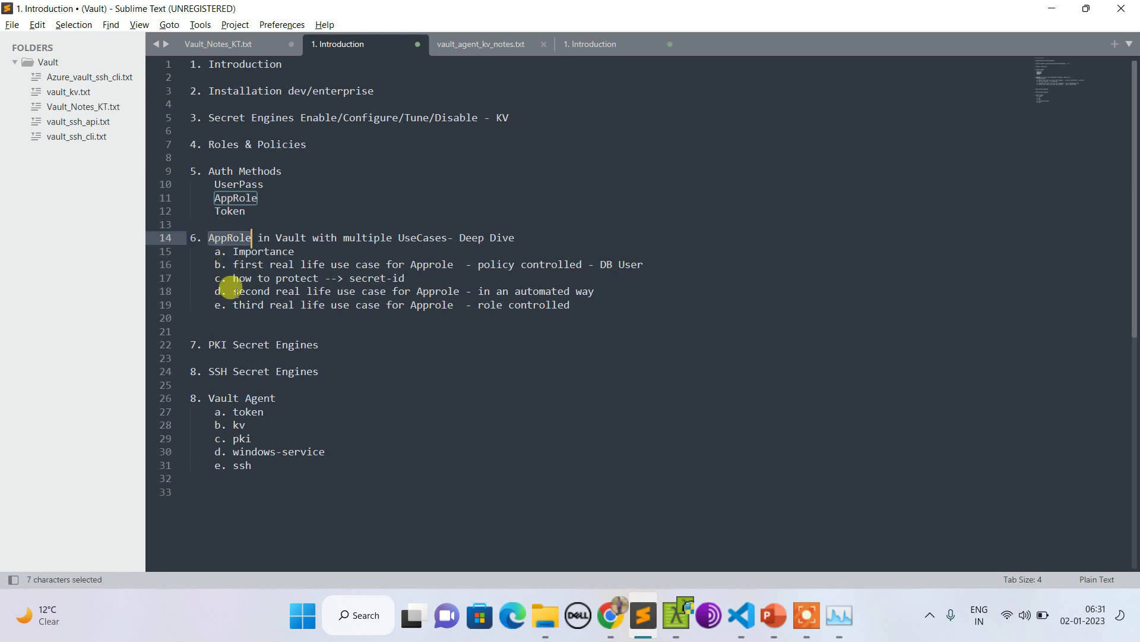
{"action": "left_click", "coordinate": [229, 330]}
{"action": "double_click", "coordinate": [218, 345]}
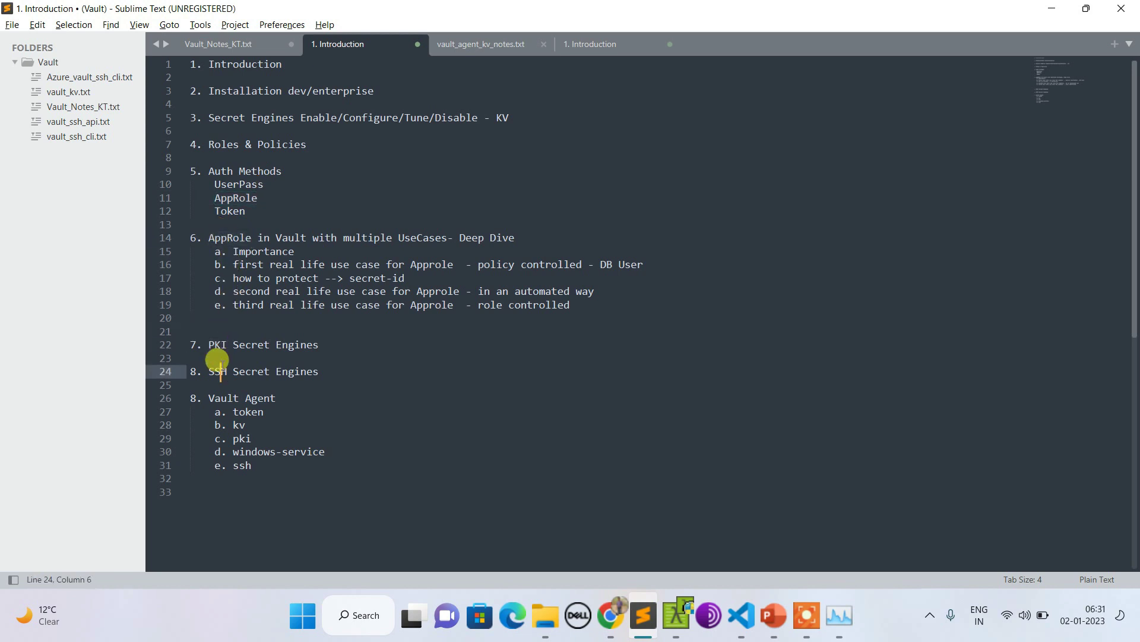
{"action": "double_click", "coordinate": [218, 371]}
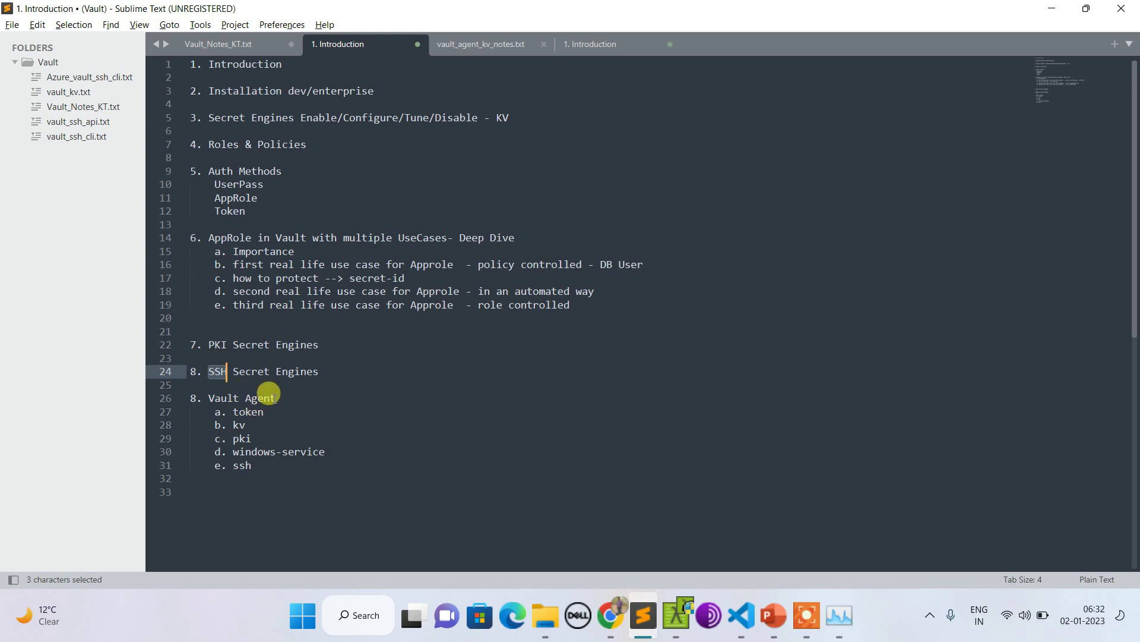